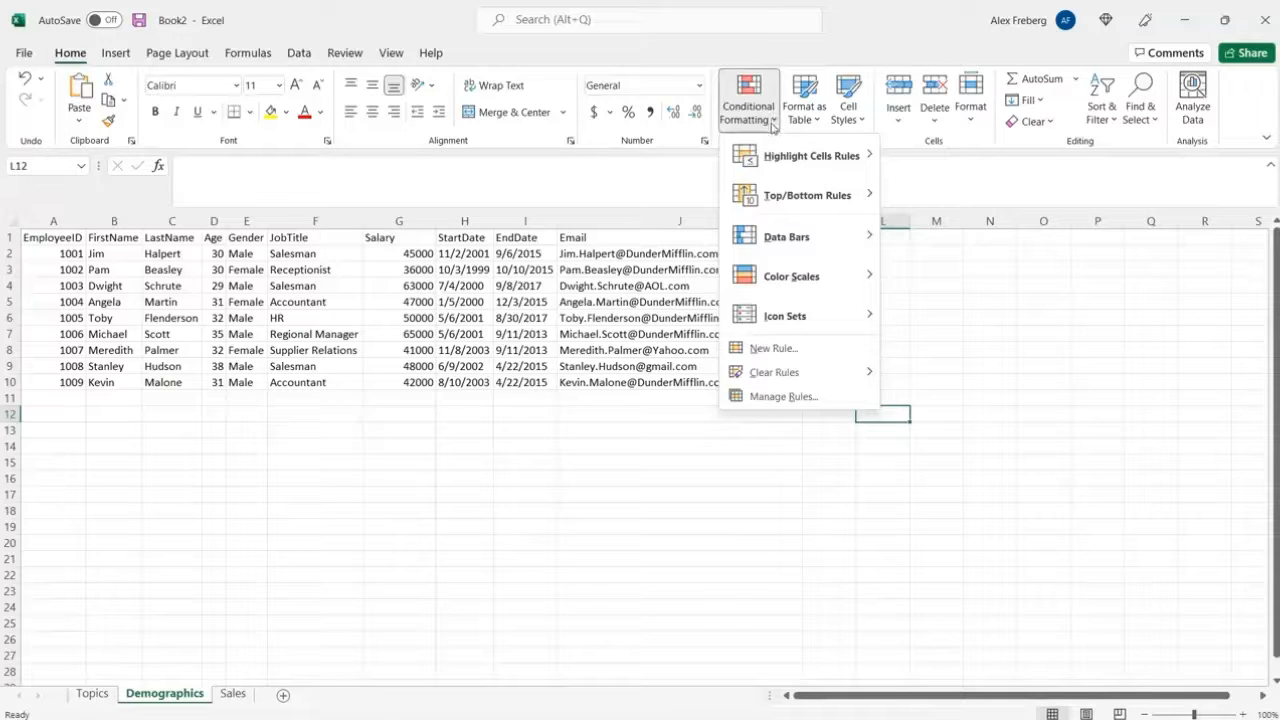
pyautogui.moveTo(775, 150)
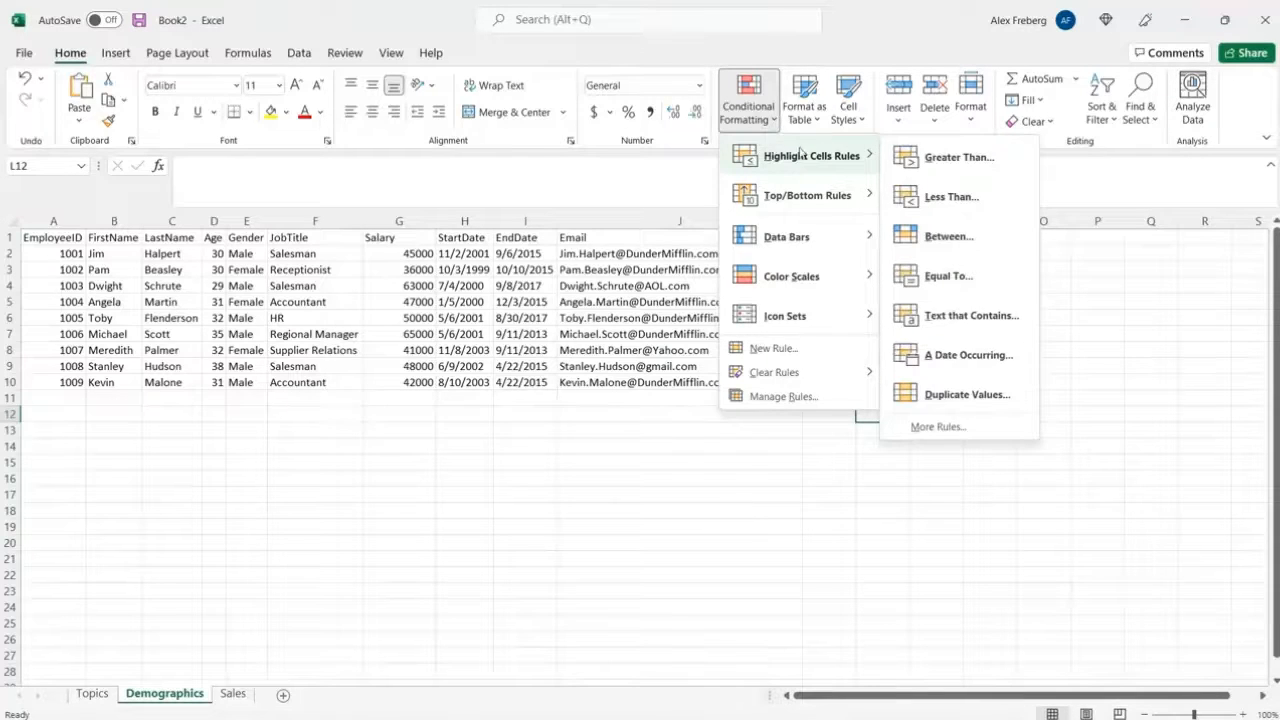
pyautogui.moveTo(811, 195)
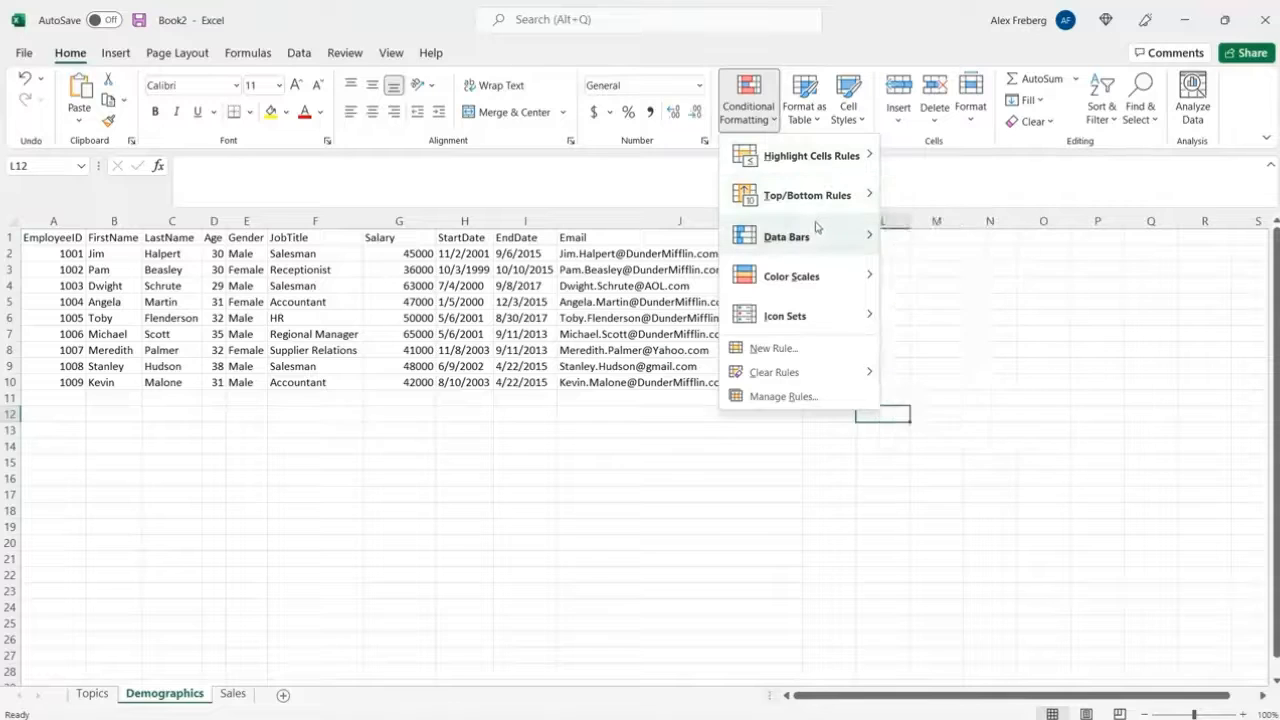
pyautogui.moveTo(824, 275)
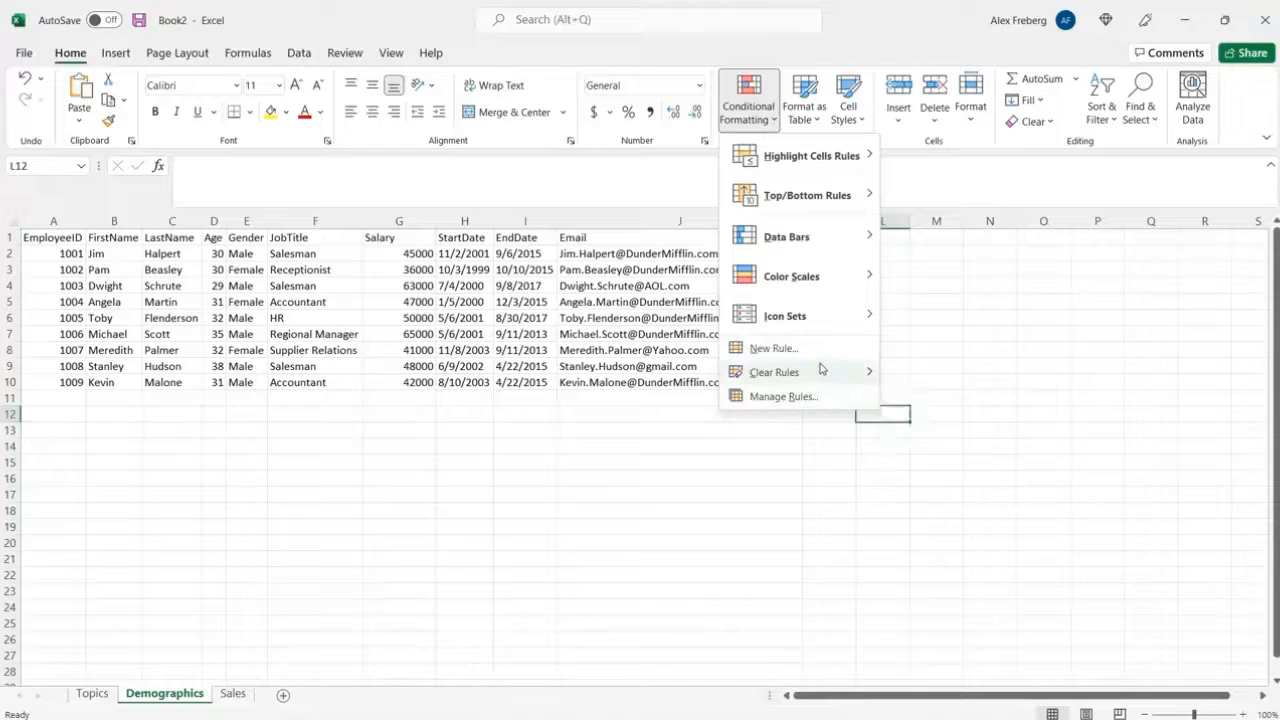
pyautogui.moveTo(812, 322)
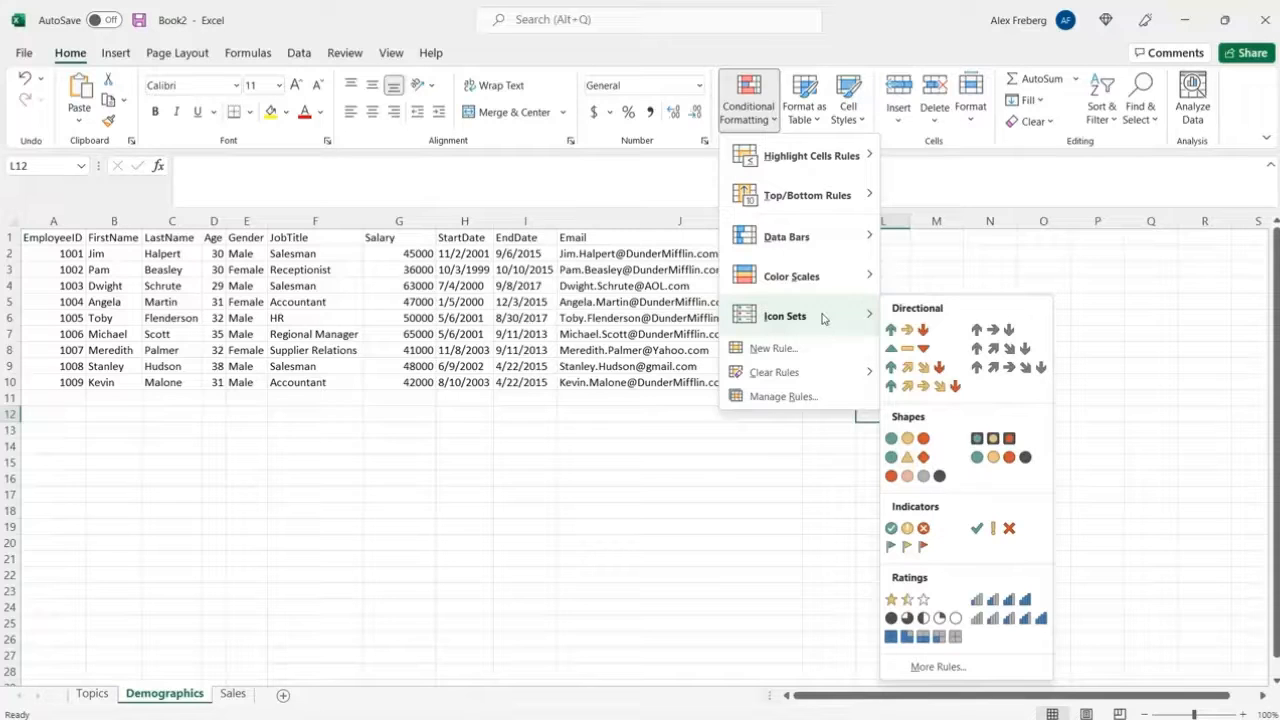
# On the Sales sheet, apply the coloured three-arrow directional icon set to the Paper row, A2:M2, and check individual monthly values
pyautogui.click(239, 695)
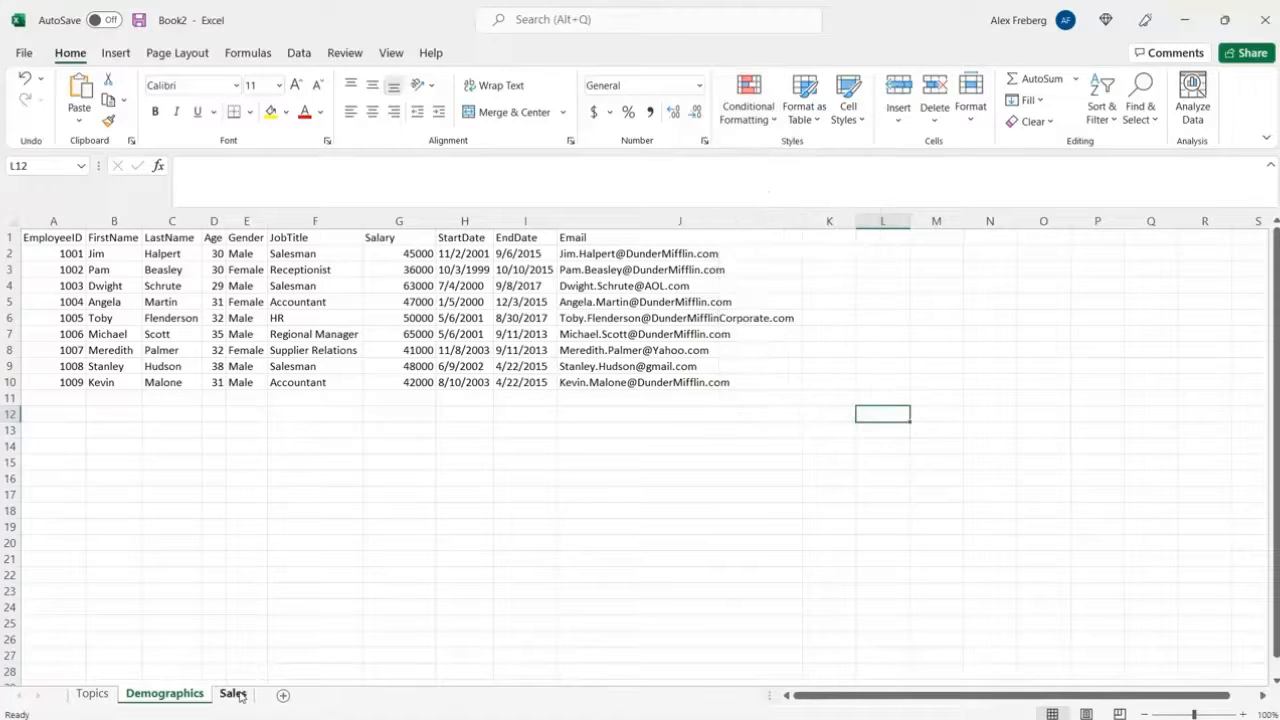
pyautogui.click(233, 693)
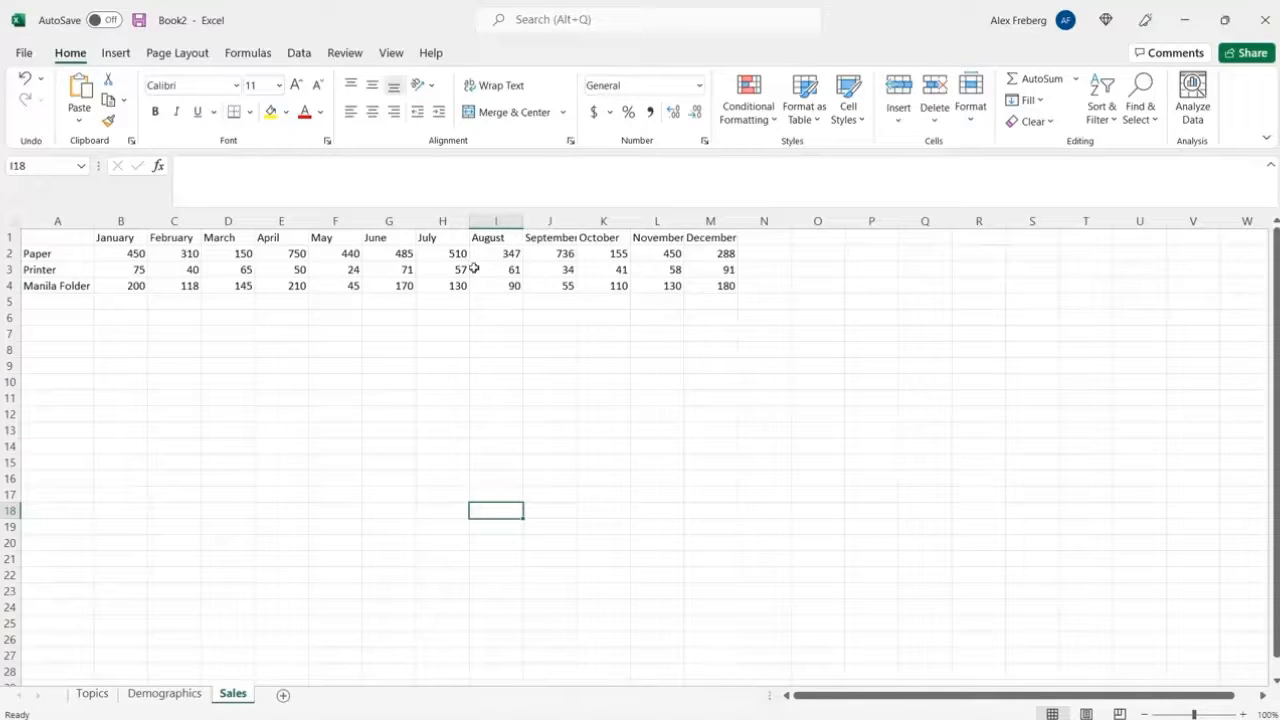
pyautogui.moveTo(37, 253); pyautogui.dragTo(708, 252)
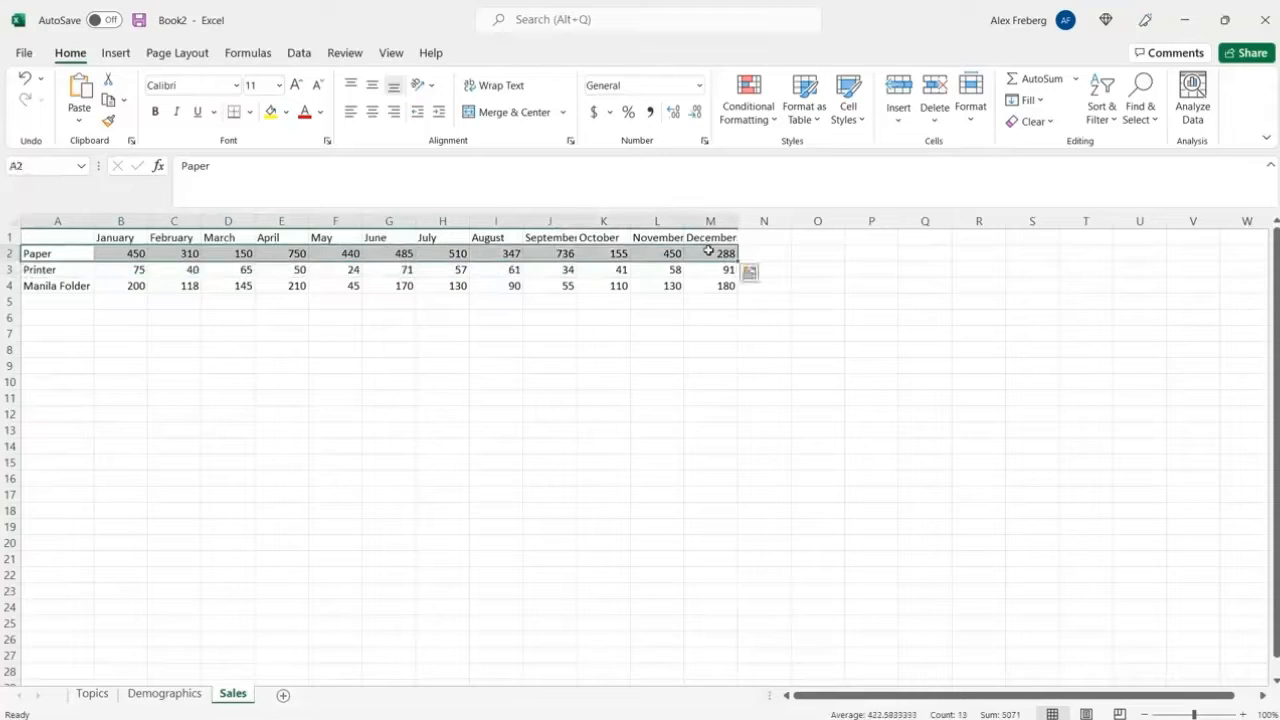
pyautogui.click(748, 100)
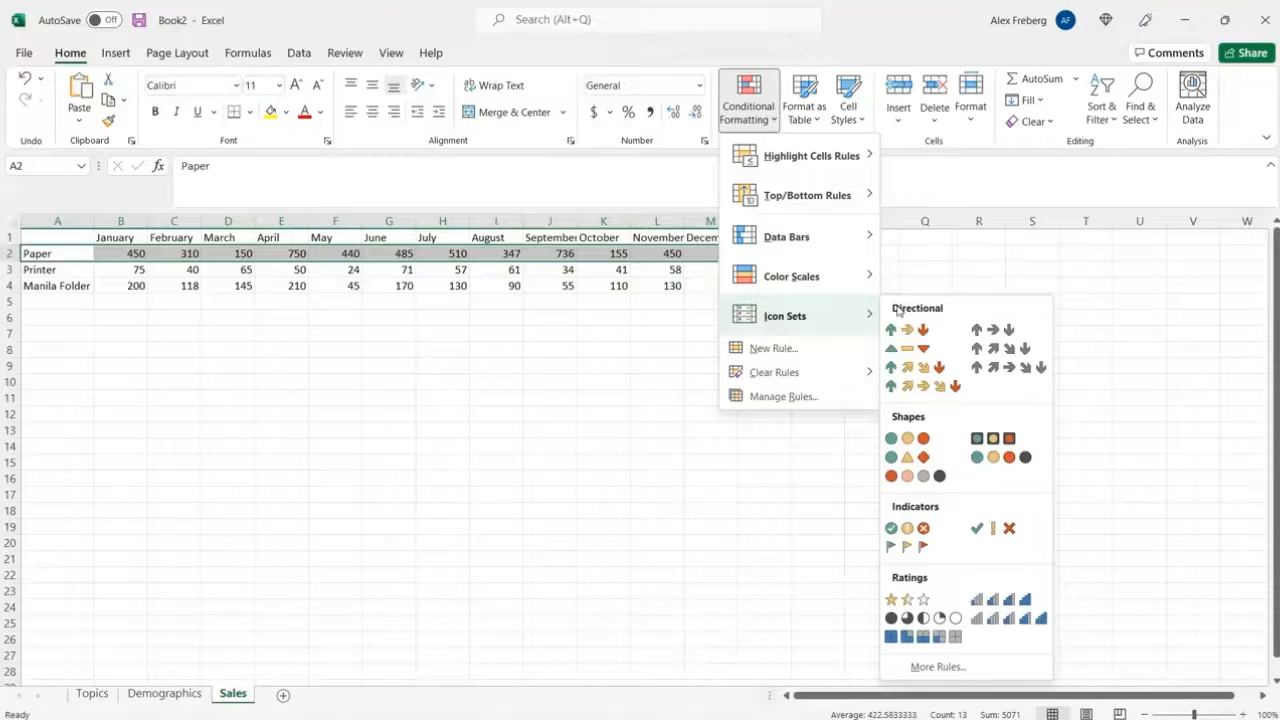
pyautogui.click(907, 330)
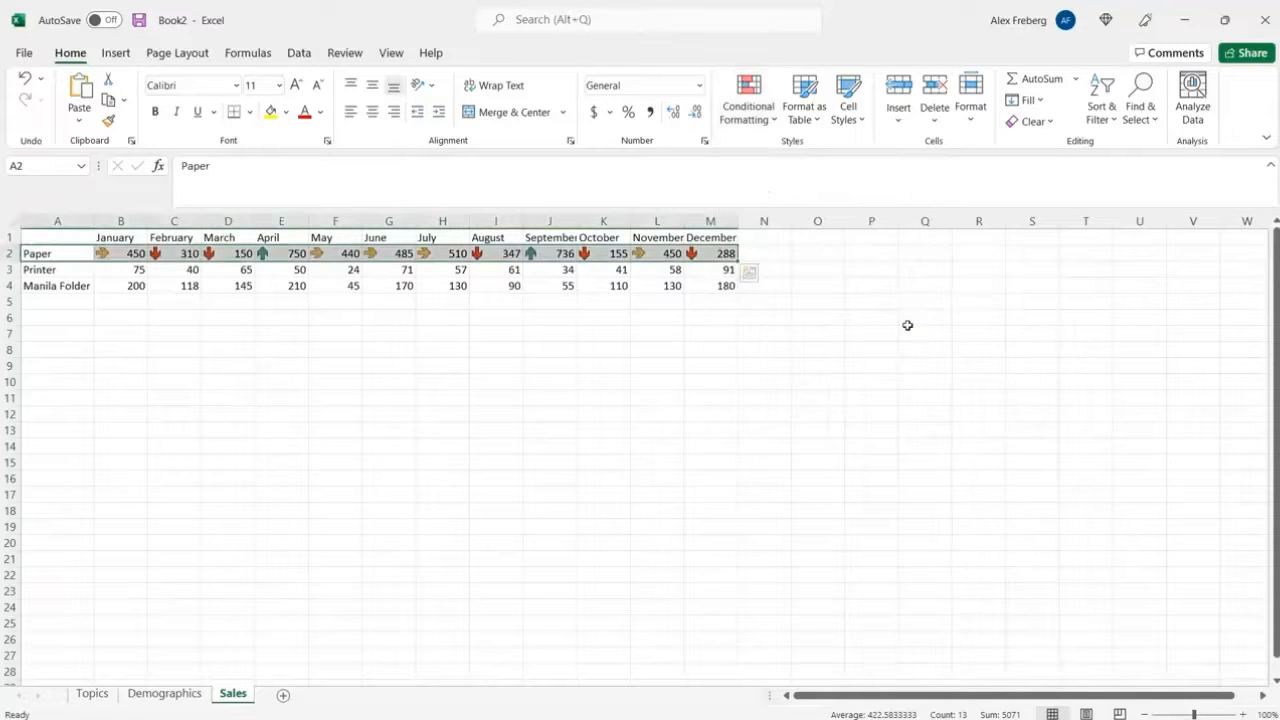
pyautogui.click(487, 318)
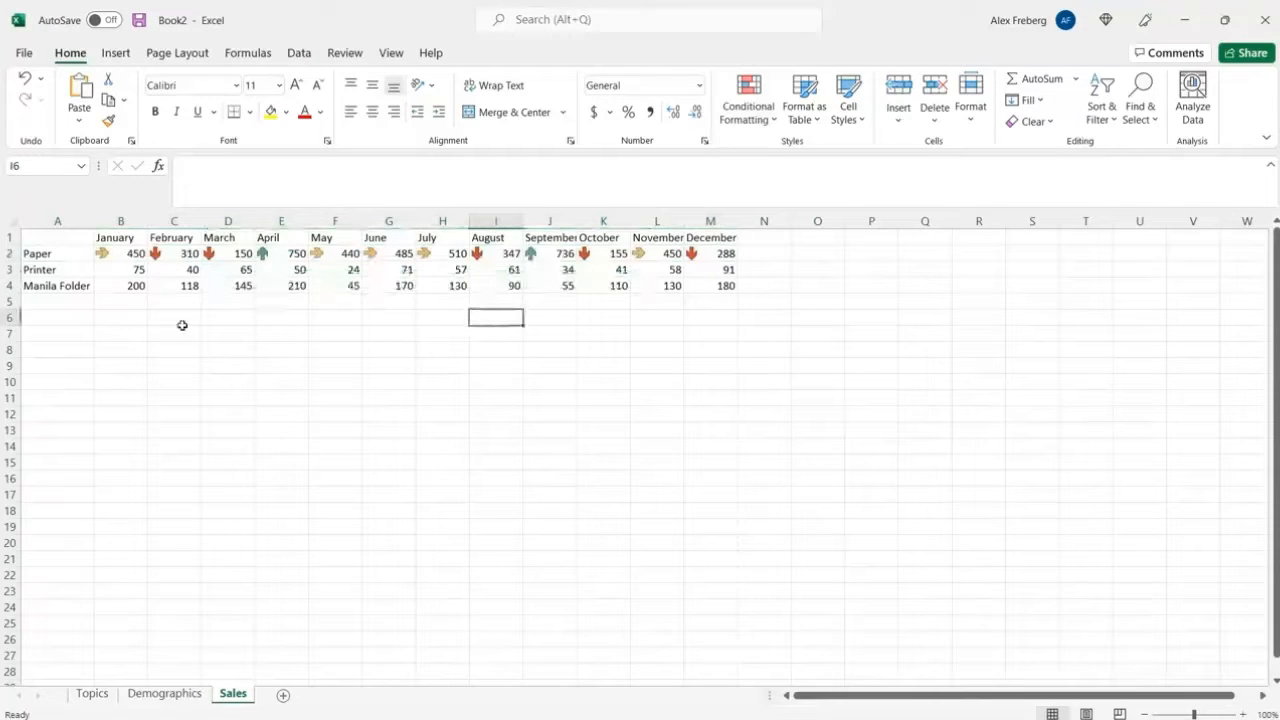
pyautogui.click(119, 254)
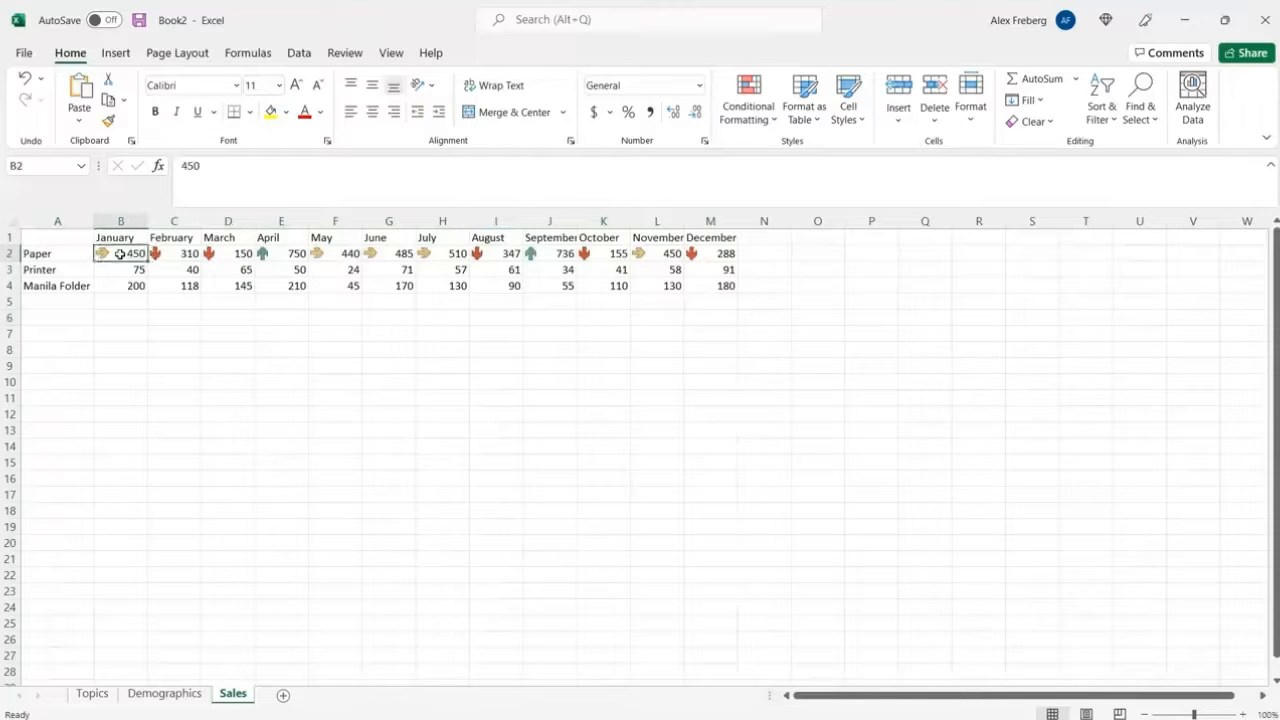
pyautogui.click(172, 254)
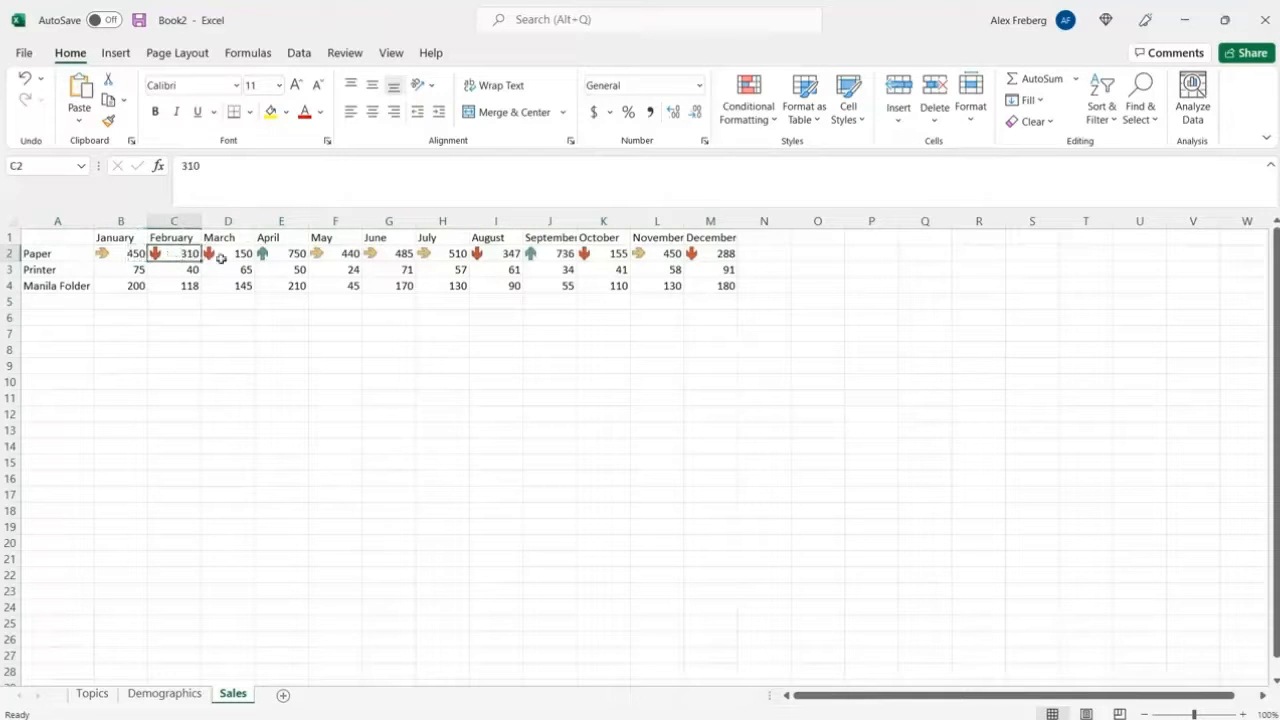
pyautogui.click(277, 254)
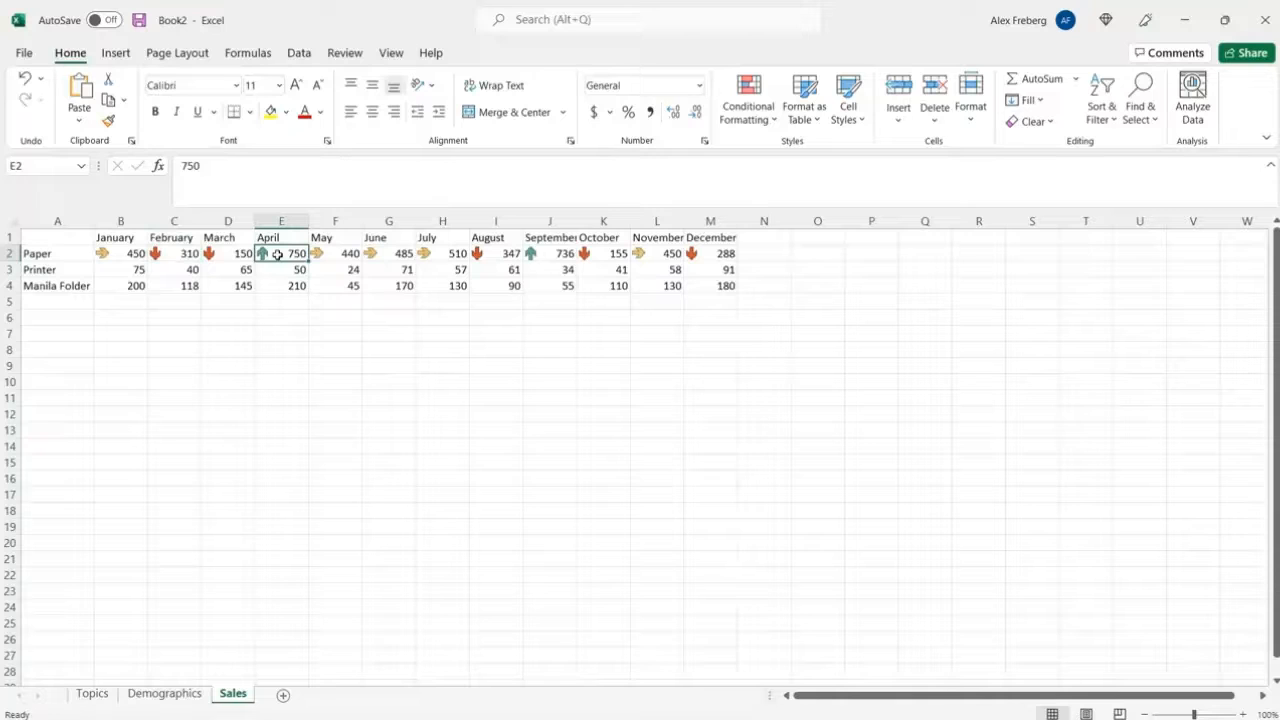
pyautogui.click(447, 336)
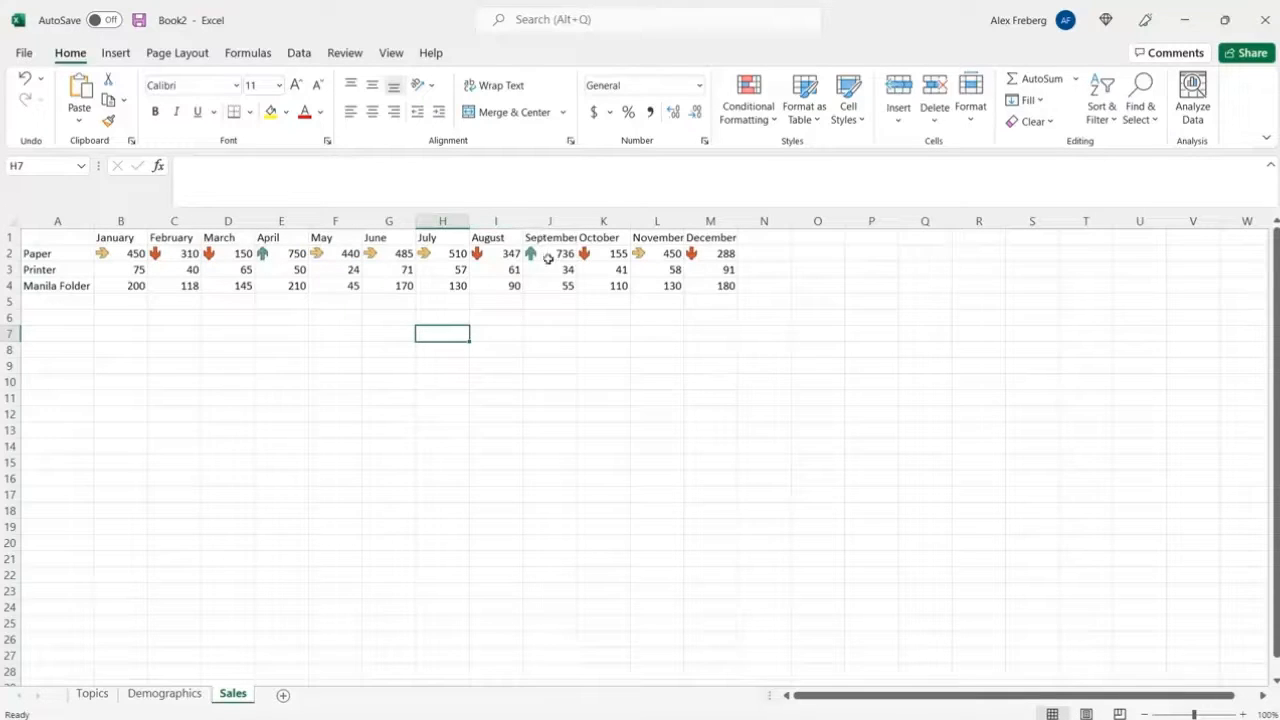
# Try one coloured three-arrow icon set across all three products' monthly values, B2:M4, and undo it after comparing the rows
pyautogui.moveTo(120, 253); pyautogui.dragTo(730, 286)
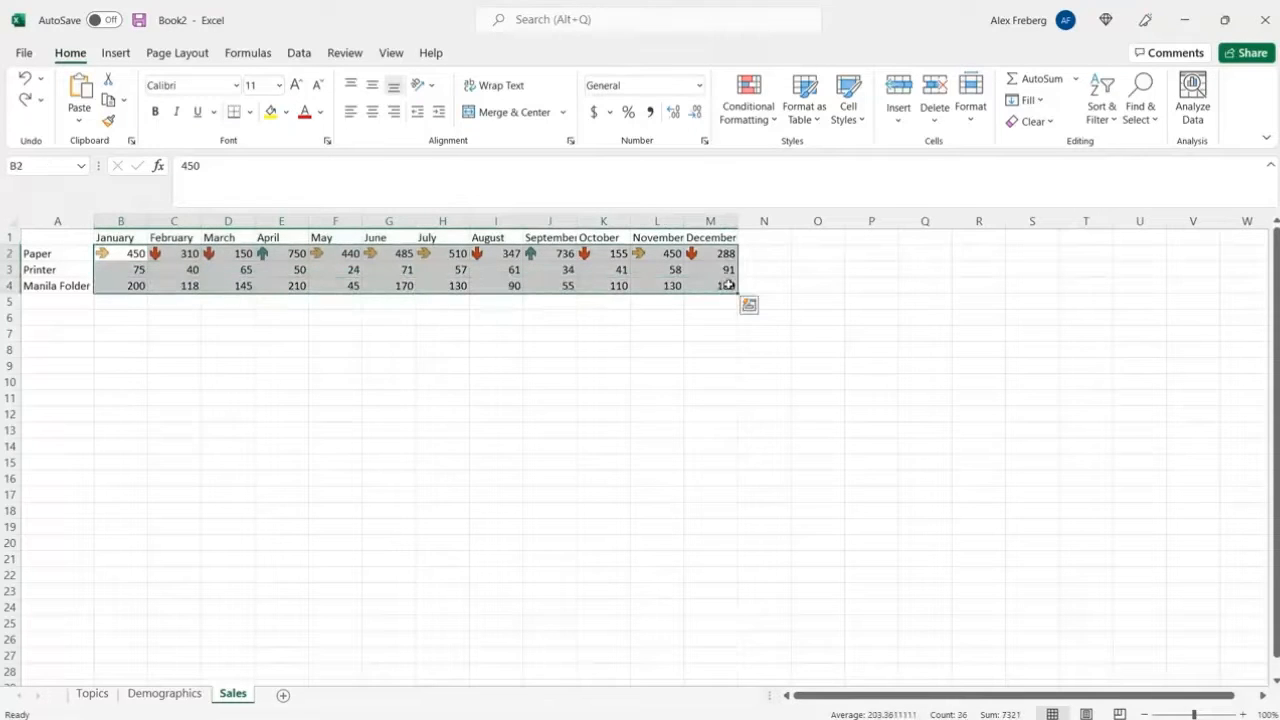
pyautogui.click(748, 110)
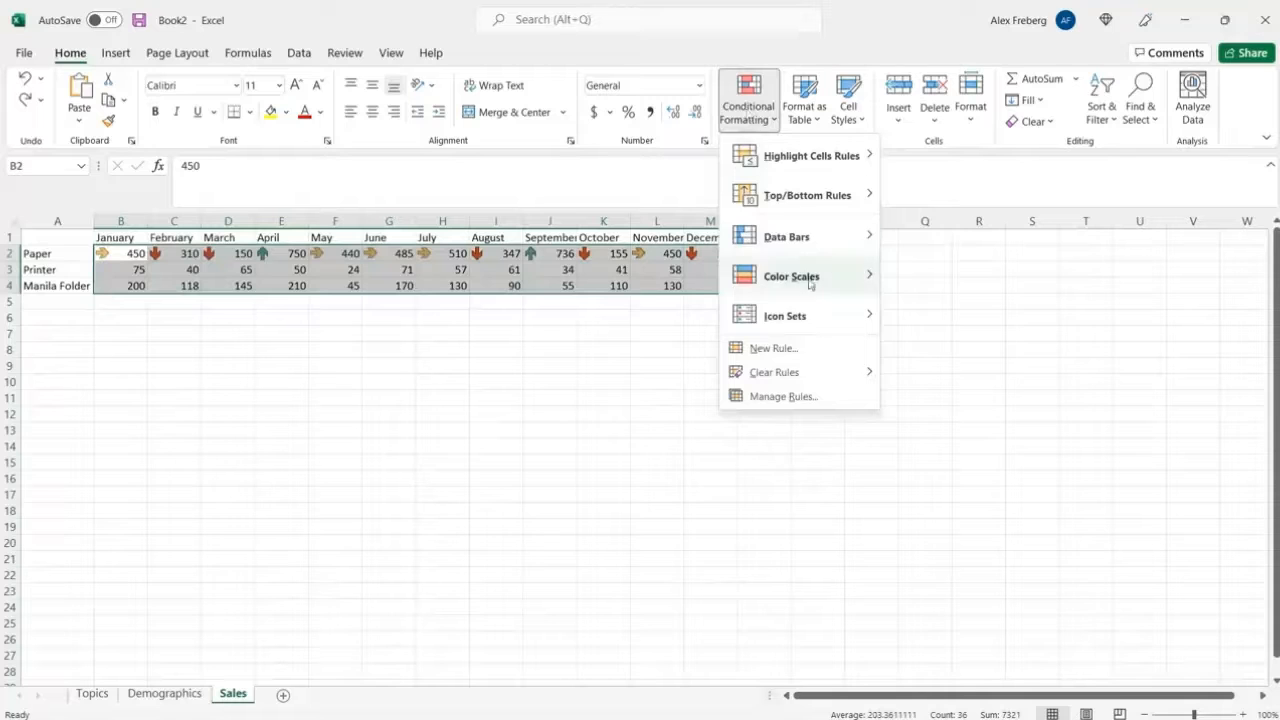
pyautogui.click(905, 329)
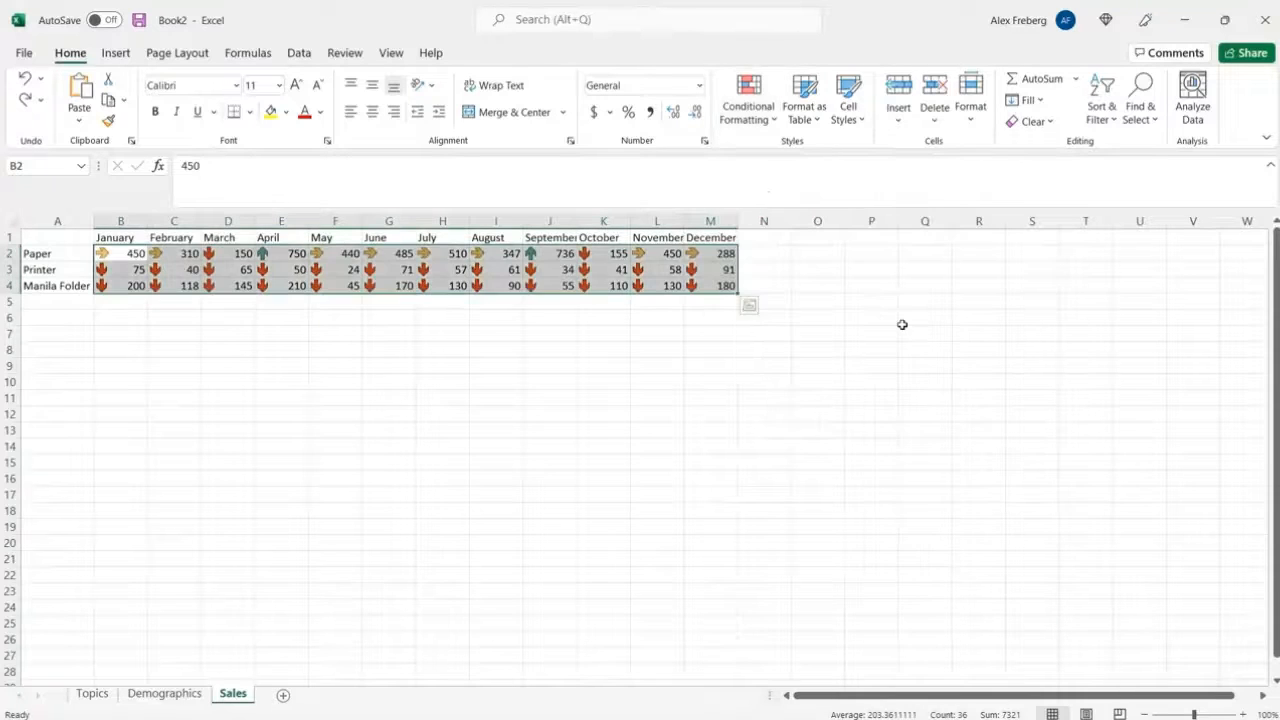
pyautogui.click(500, 334)
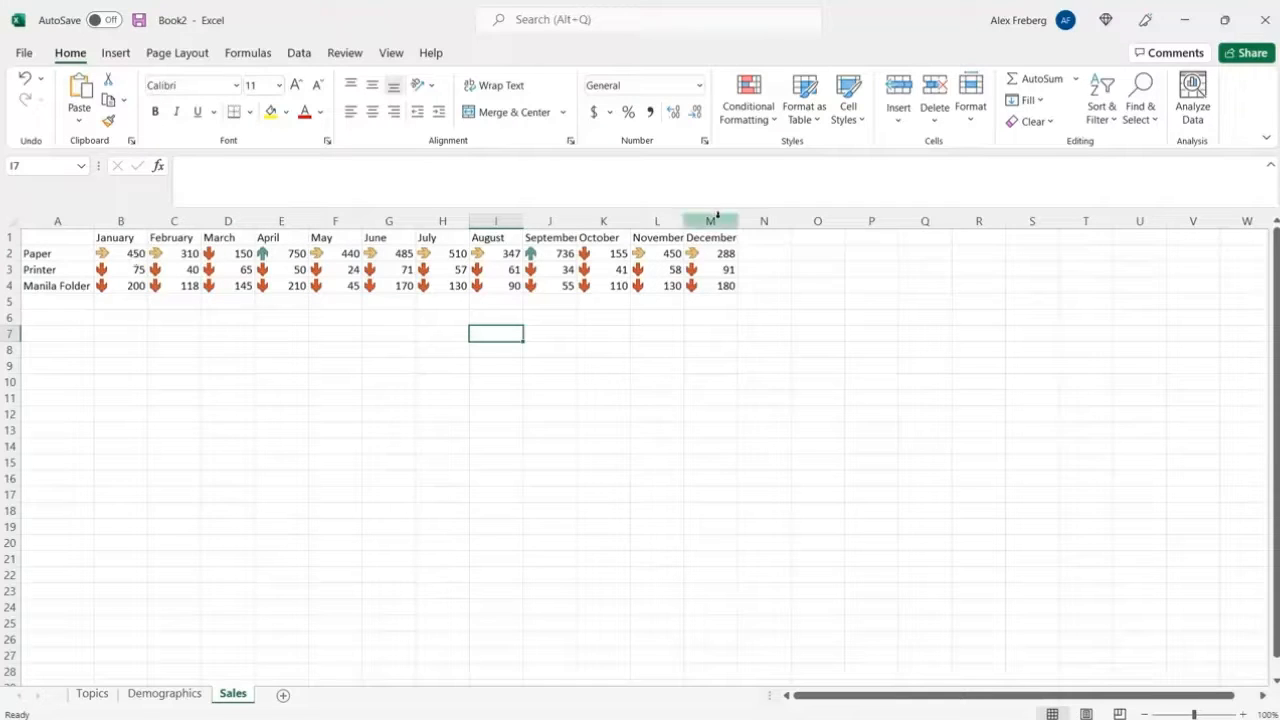
pyautogui.click(352, 271)
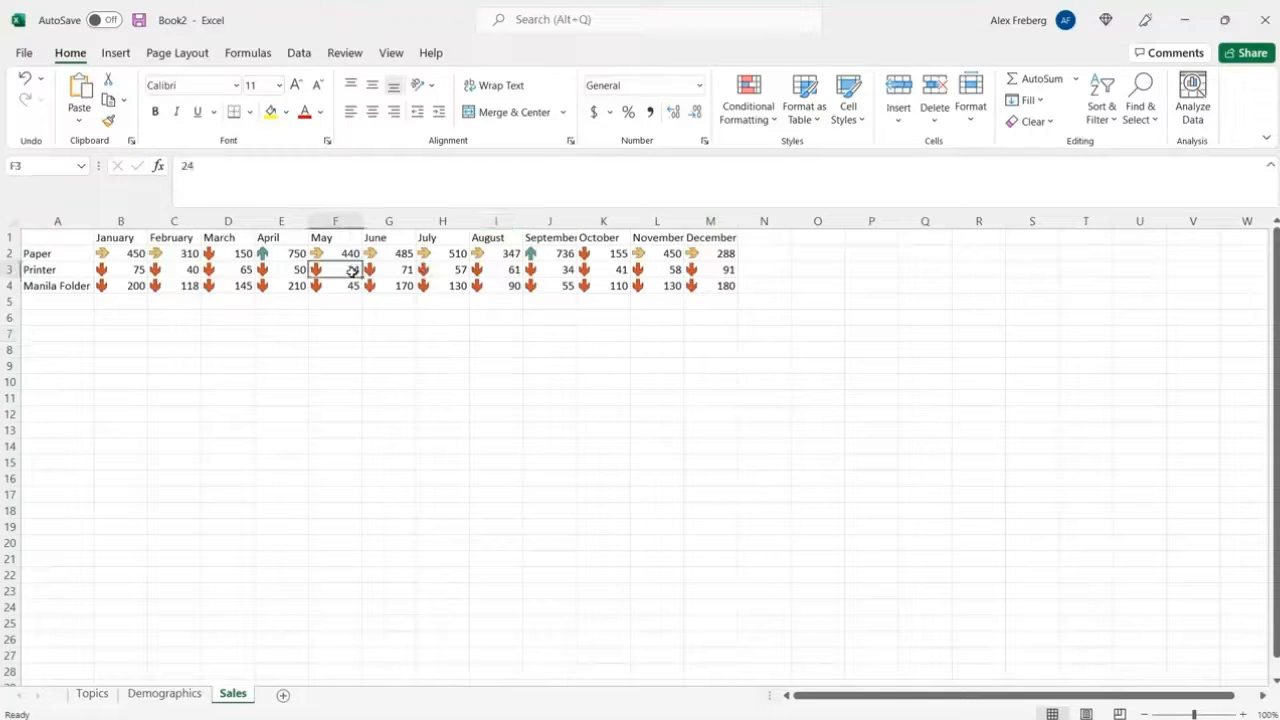
pyautogui.click(284, 268)
pyautogui.click(225, 270)
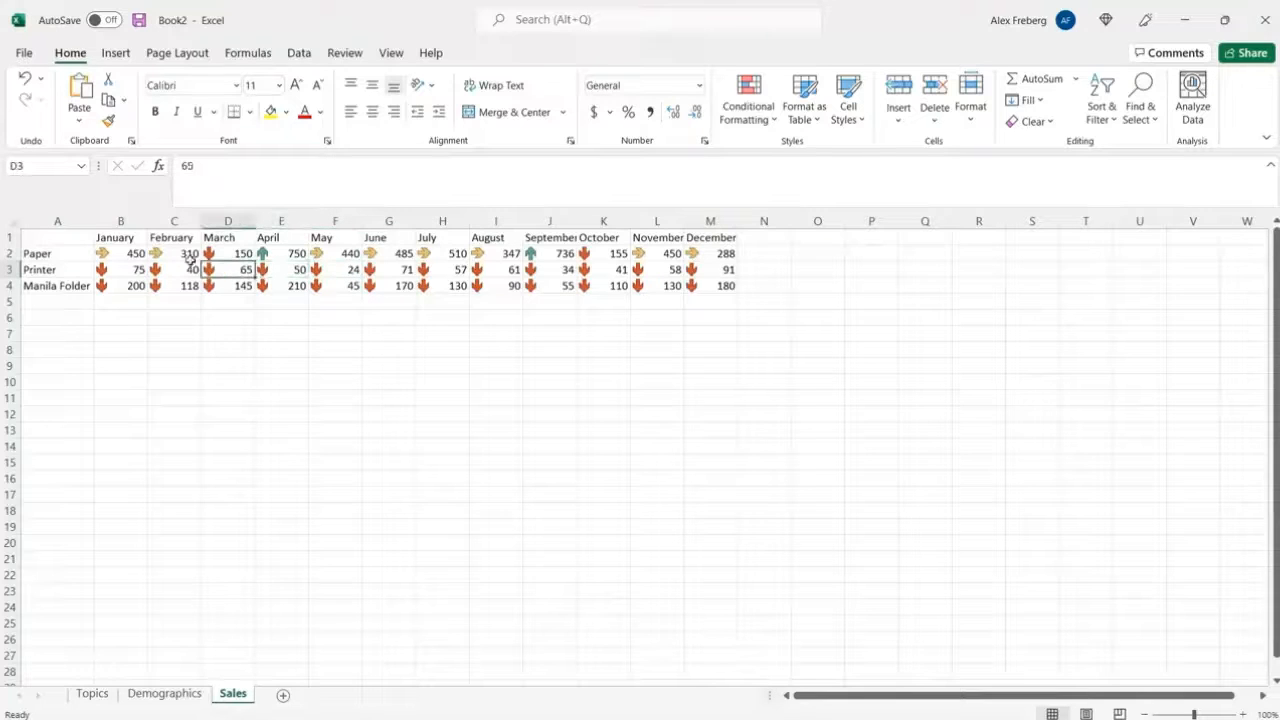
pyautogui.click(130, 256)
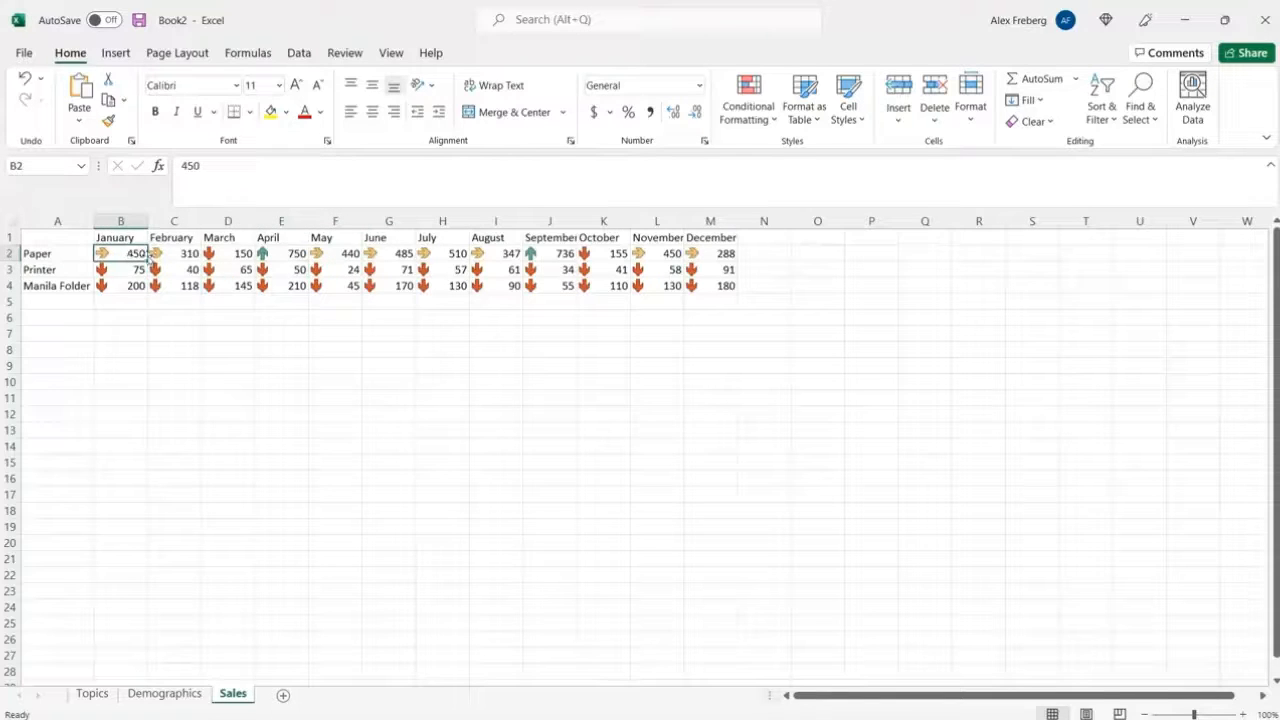
pyautogui.click(290, 255)
pyautogui.click(273, 267)
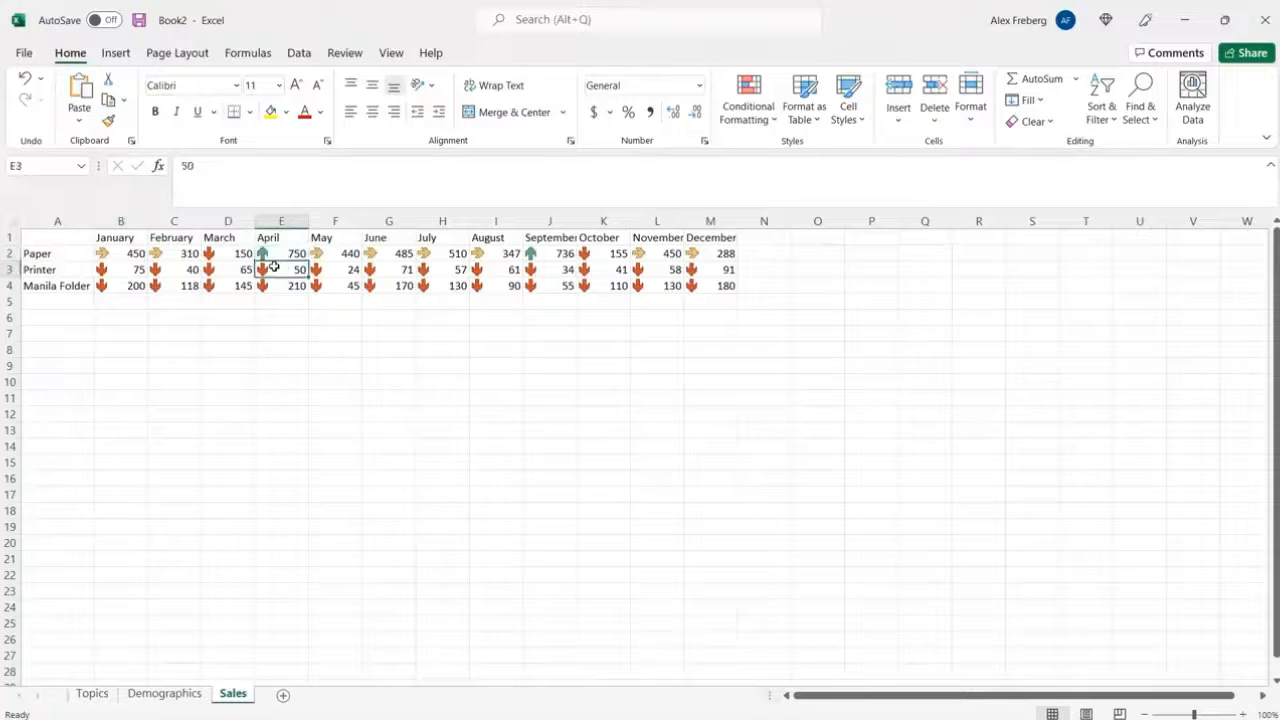
pyautogui.hotkey('ctrl', 'z')
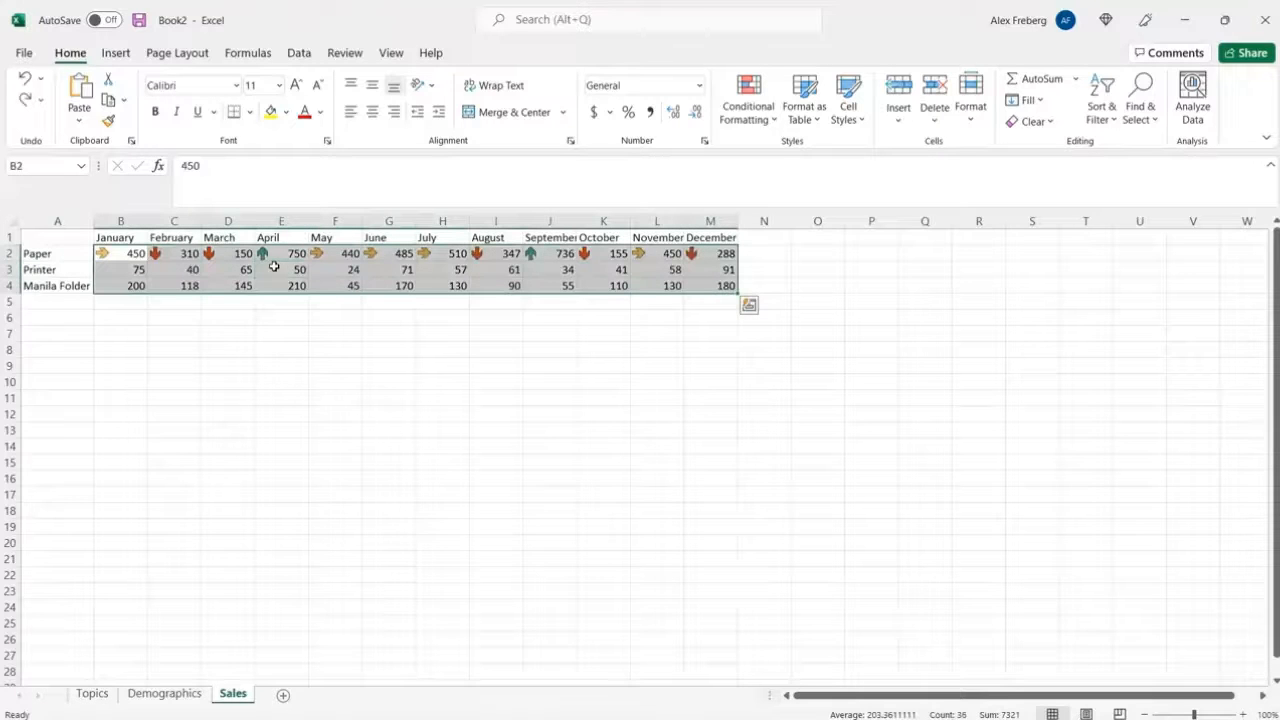
# Apply a separate coloured three-arrow directional icon set to the Printer row's monthly values, B3:M3
pyautogui.click(114, 272)
pyautogui.moveTo(117, 271); pyautogui.dragTo(708, 273)
pyautogui.click(756, 118)
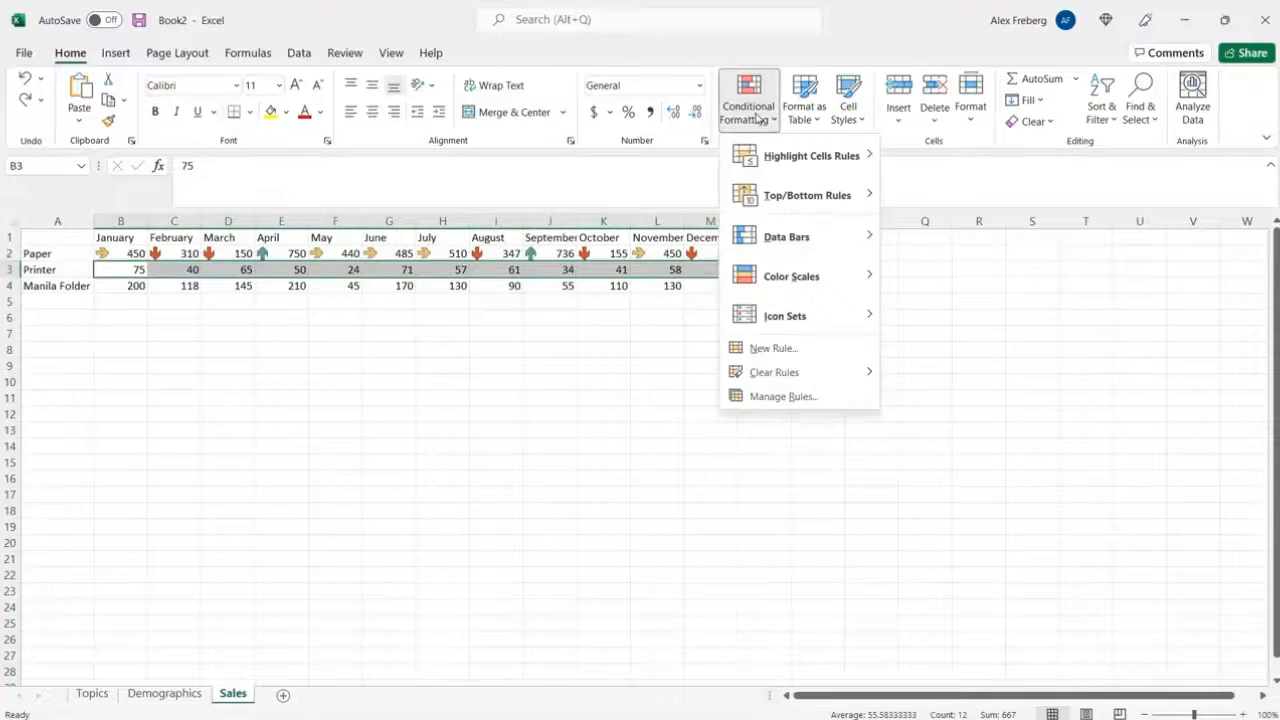
pyautogui.moveTo(813, 315)
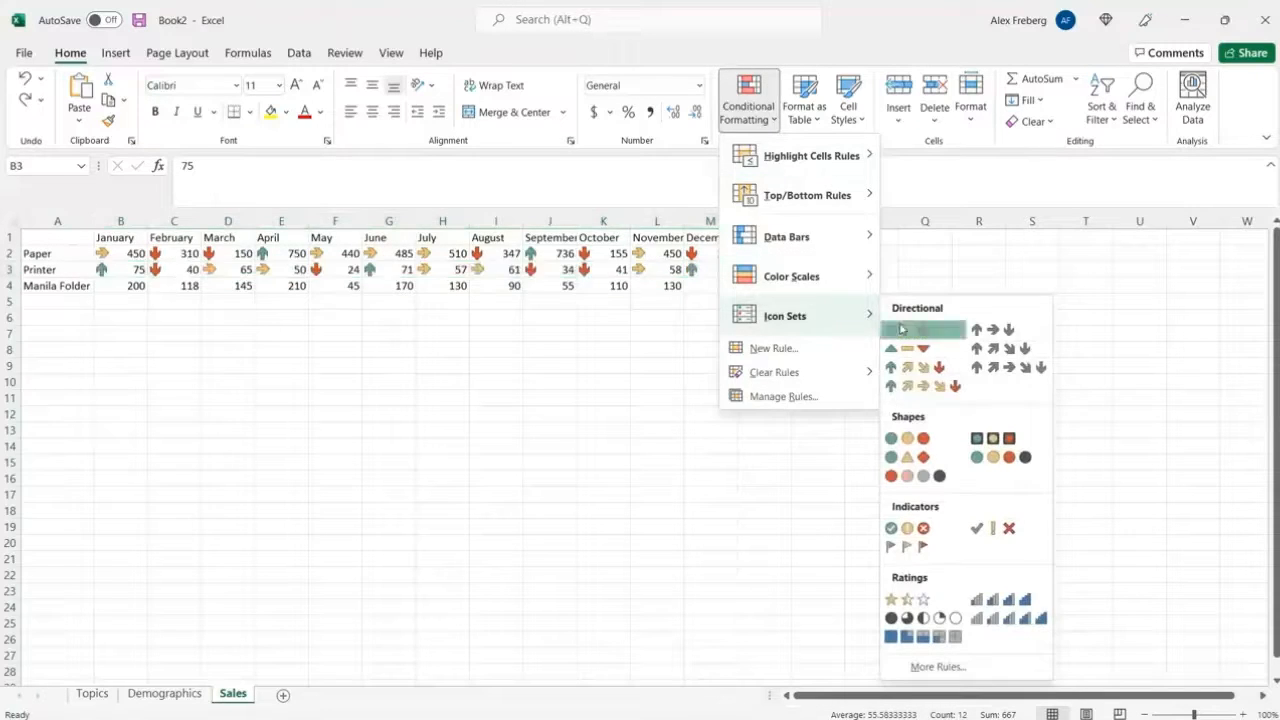
pyautogui.click(900, 323)
pyautogui.click(519, 356)
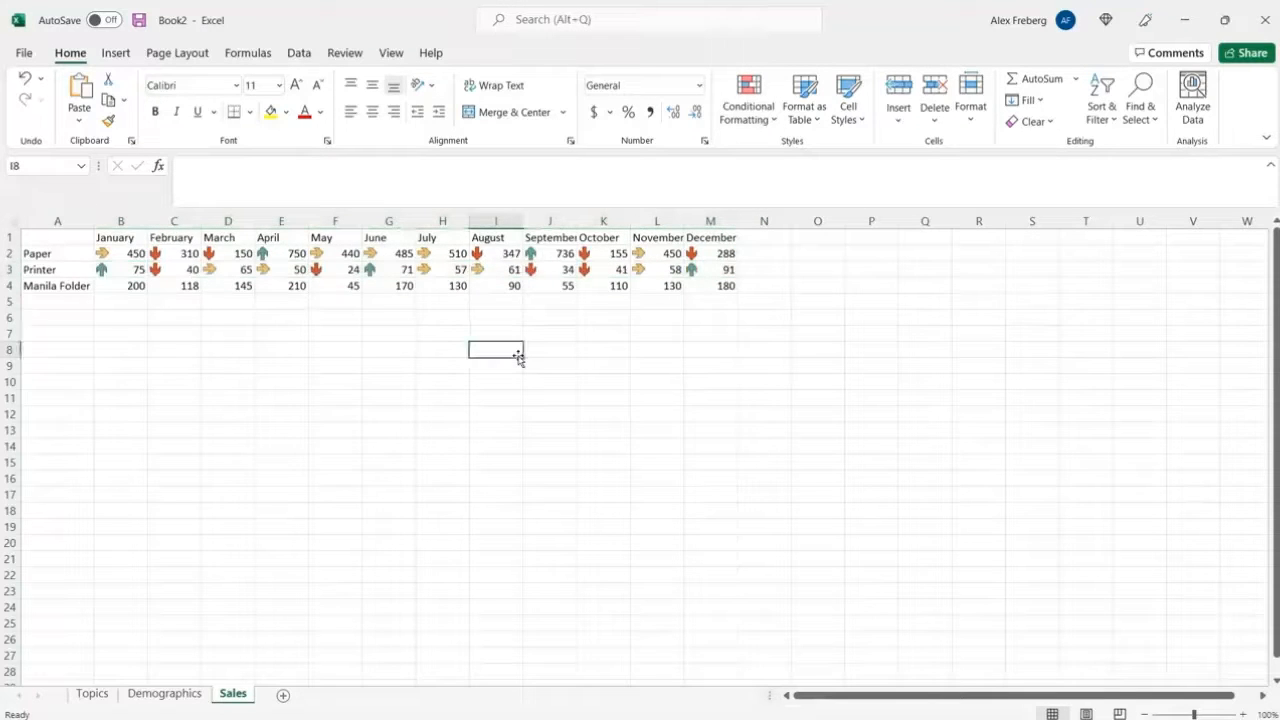
pyautogui.click(72, 267)
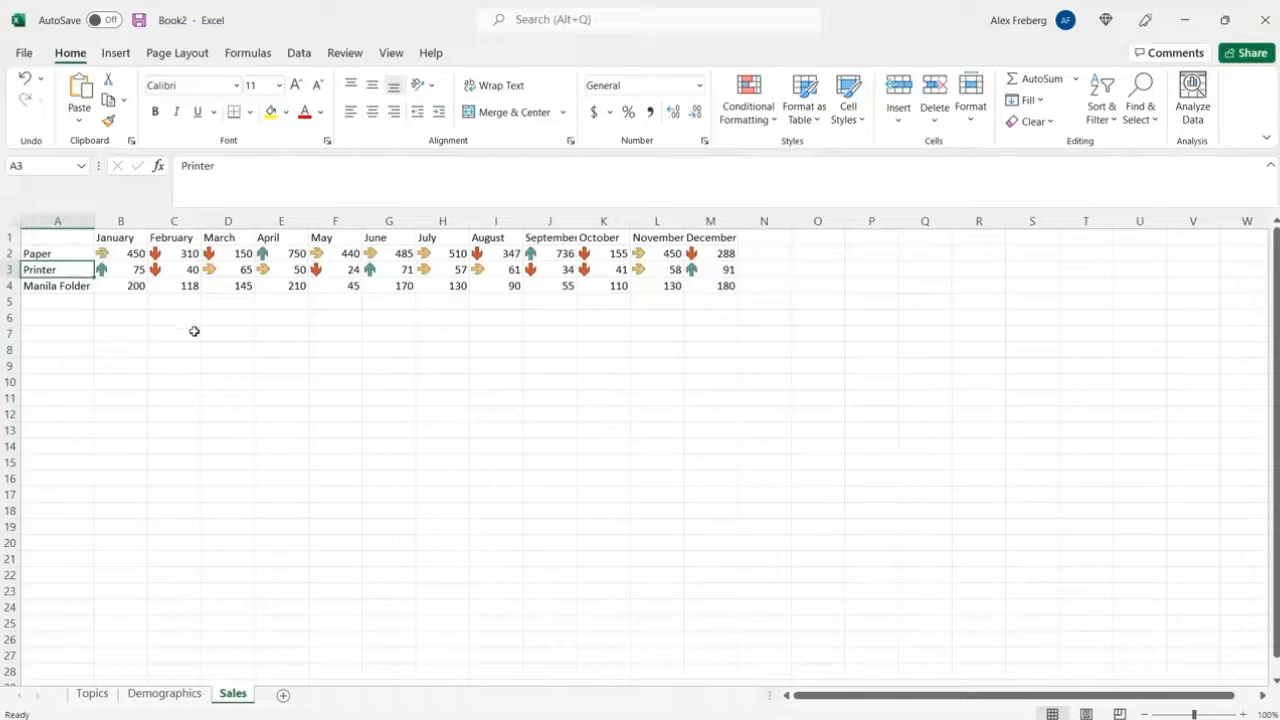
# Preview conditional formatting icon sets, including the coloured flags, on the Manila Folder monthly values, B4:M4
pyautogui.moveTo(125, 286); pyautogui.dragTo(703, 286)
pyautogui.click(748, 98)
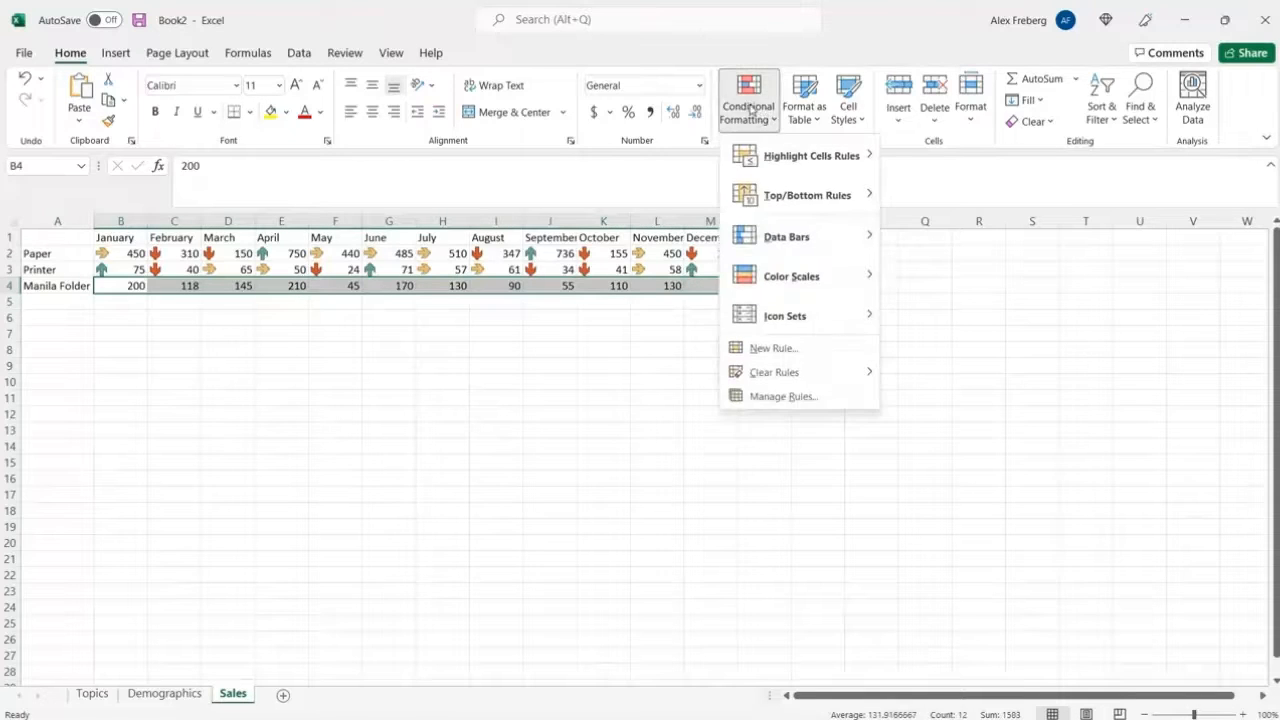
pyautogui.moveTo(823, 315)
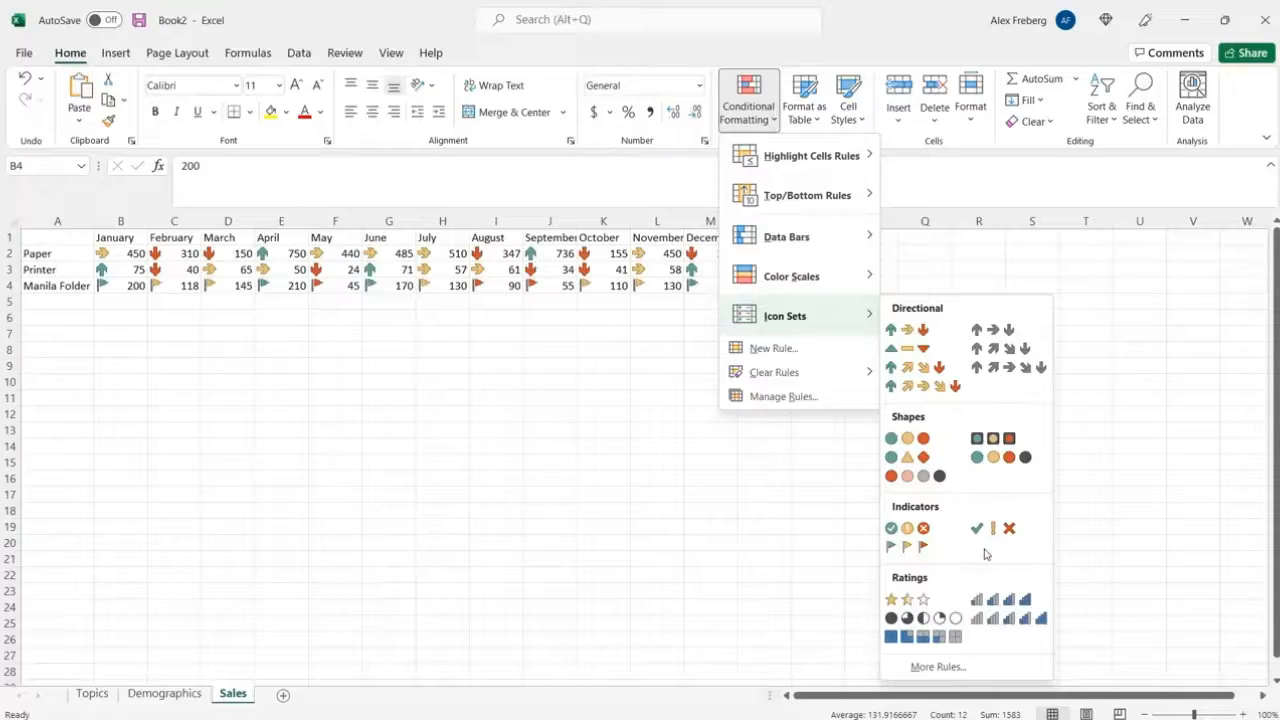
pyautogui.click(707, 570)
# On the Demographics sheet, apply the Green - Yellow - Red Color Scale to the Salary column and check its colouring
pyautogui.click(168, 695)
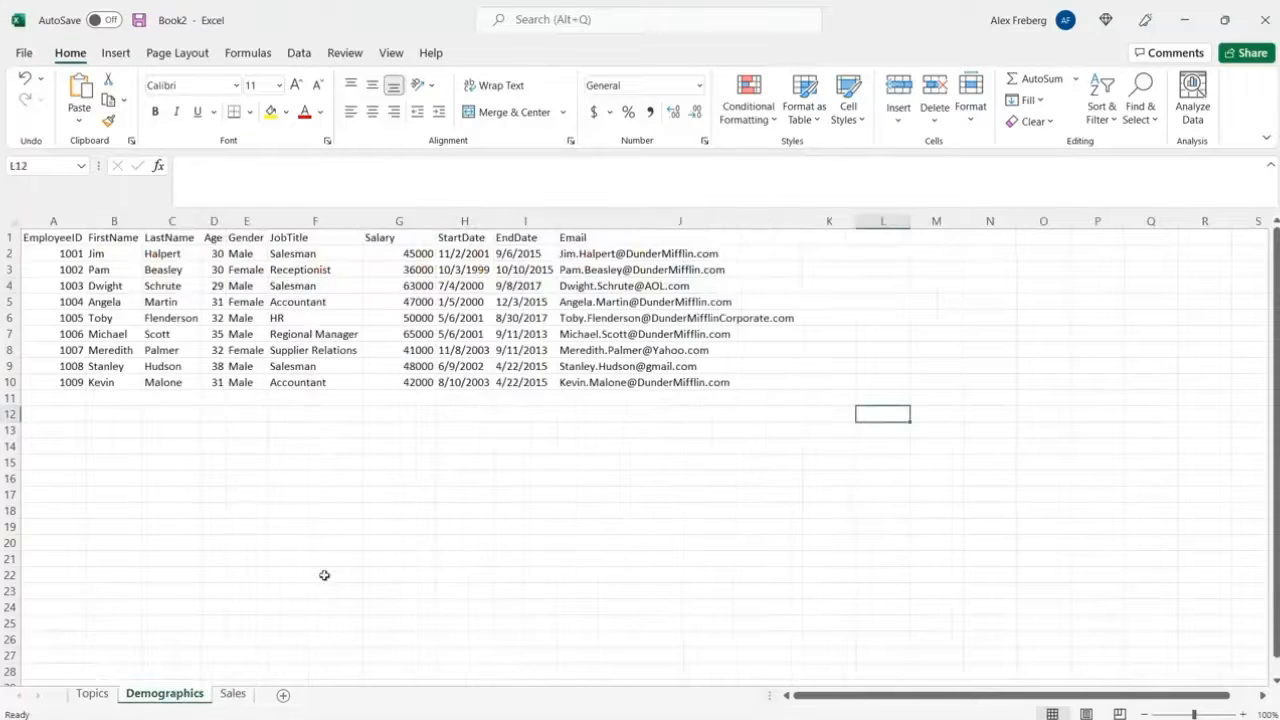
pyautogui.click(399, 221)
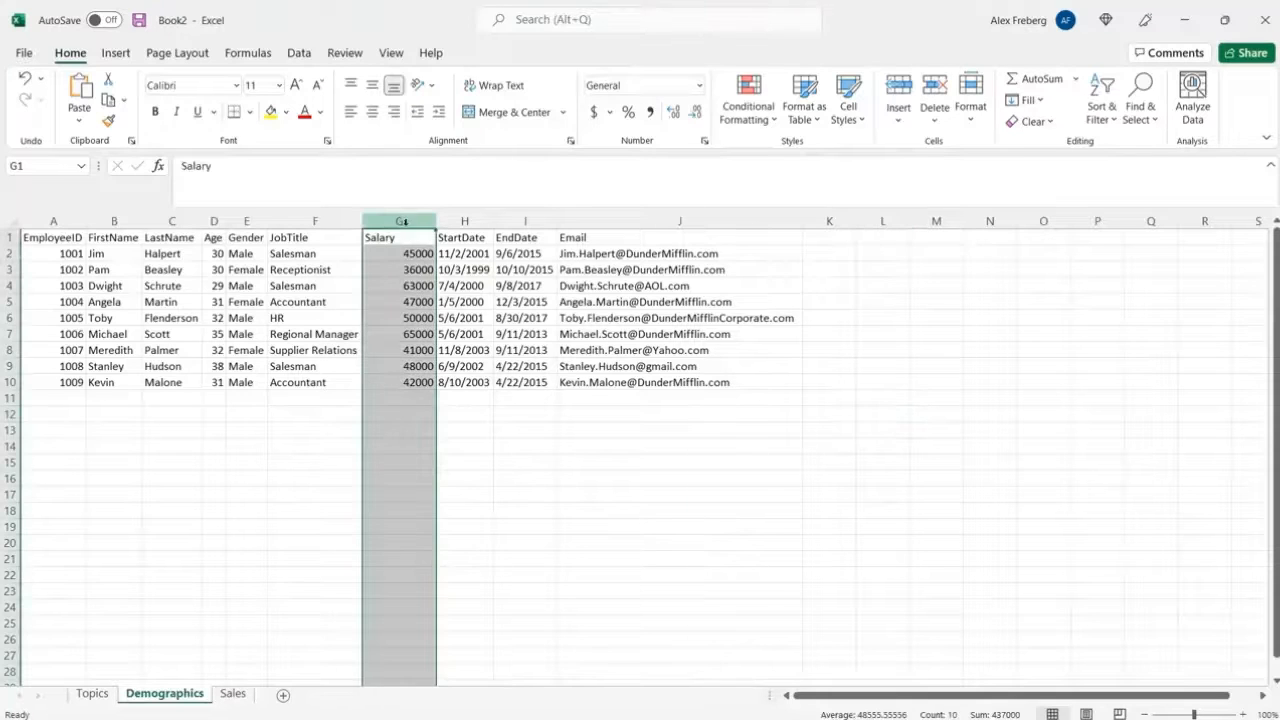
pyautogui.click(748, 100)
pyautogui.moveTo(834, 279)
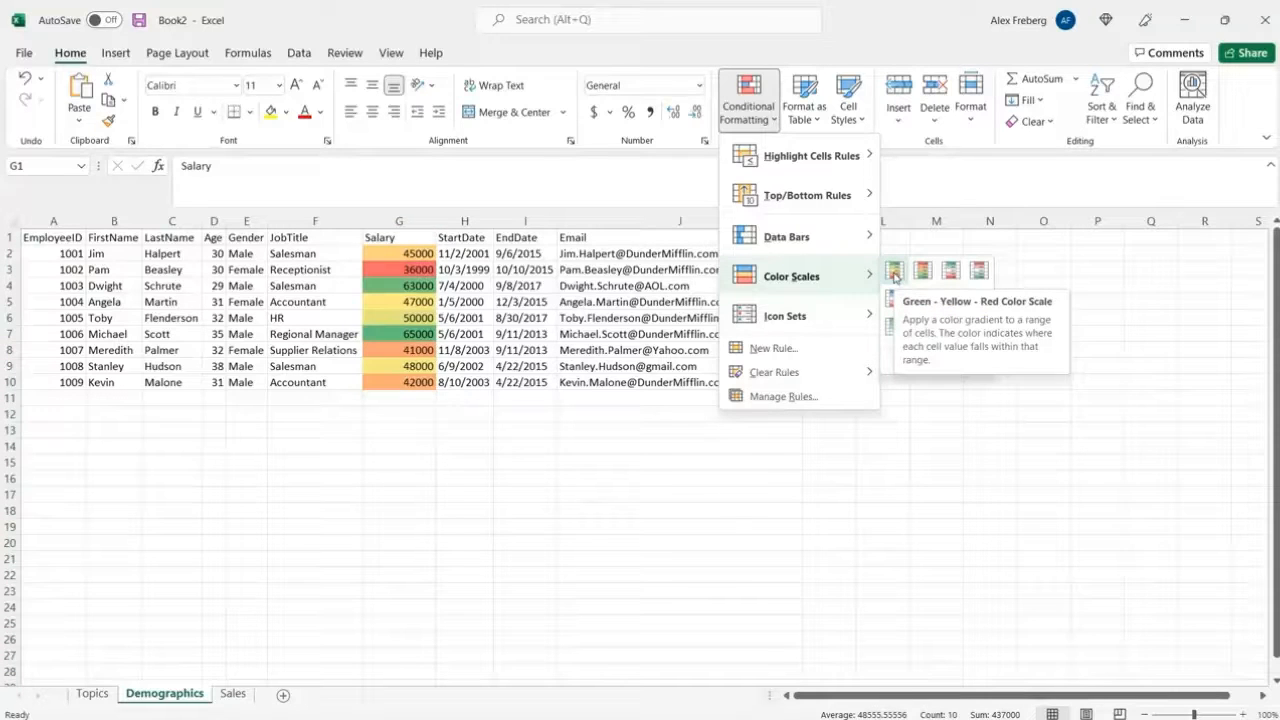
pyautogui.click(894, 272)
pyautogui.click(415, 284)
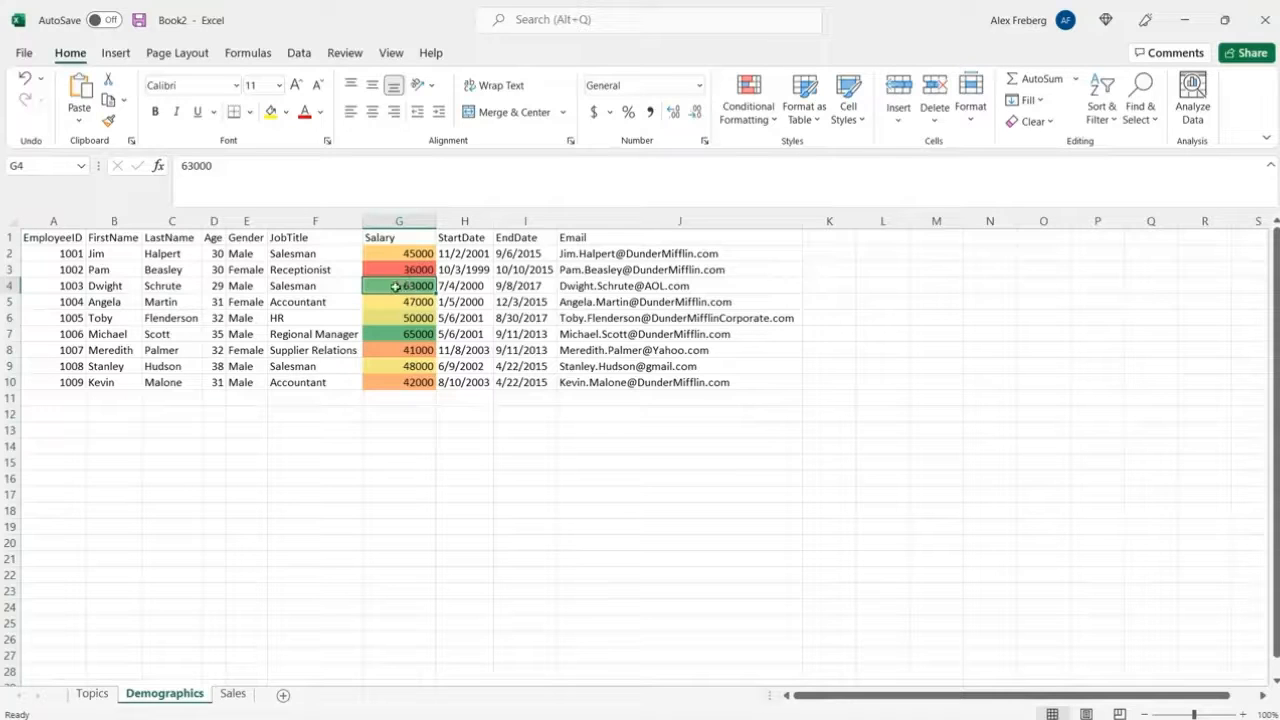
pyautogui.click(404, 270)
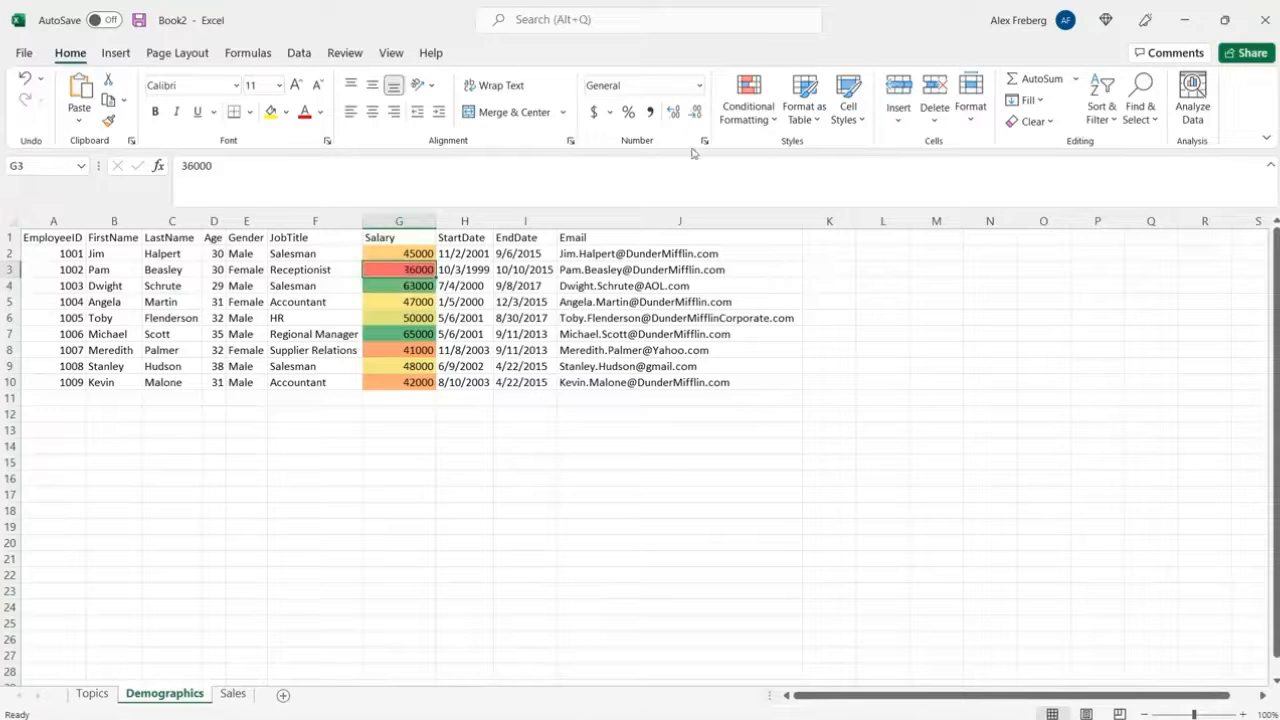
pyautogui.click(748, 100)
pyautogui.press('Escape')
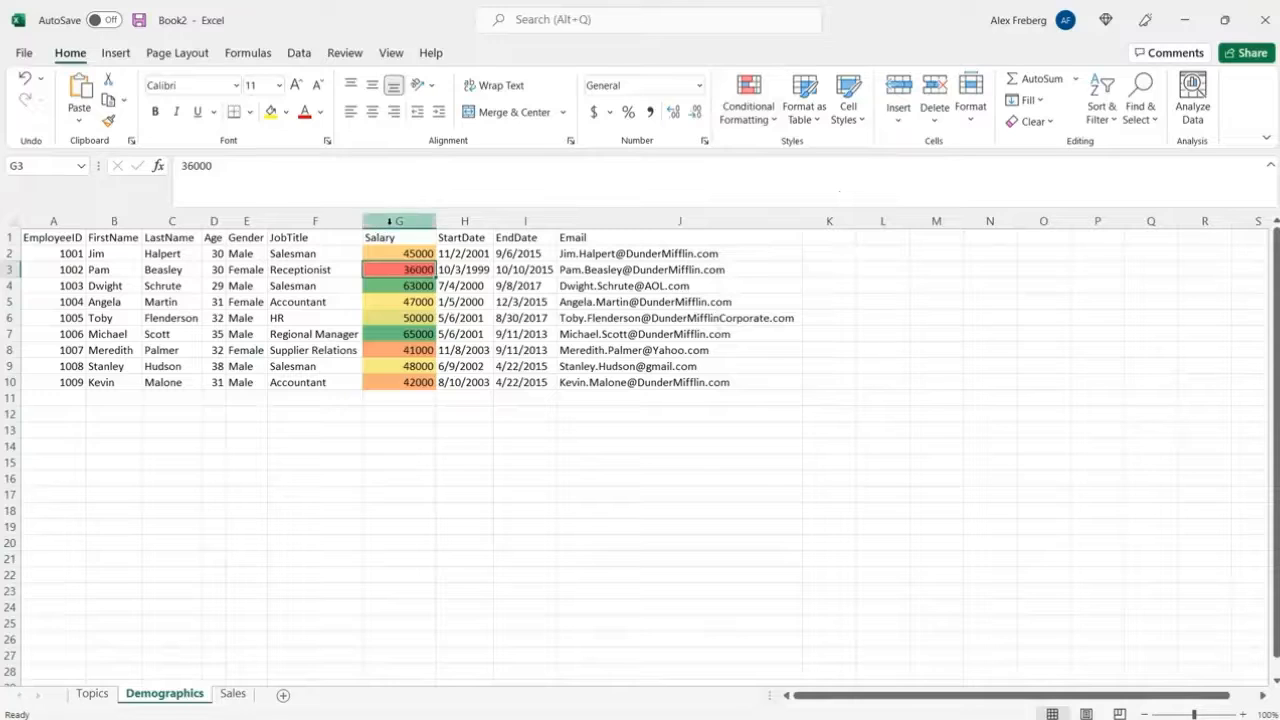
# Apply the Blue - White - Red Color Scale to the Salary column and inspect individual salaries' colouring
pyautogui.click(388, 221)
pyautogui.click(748, 100)
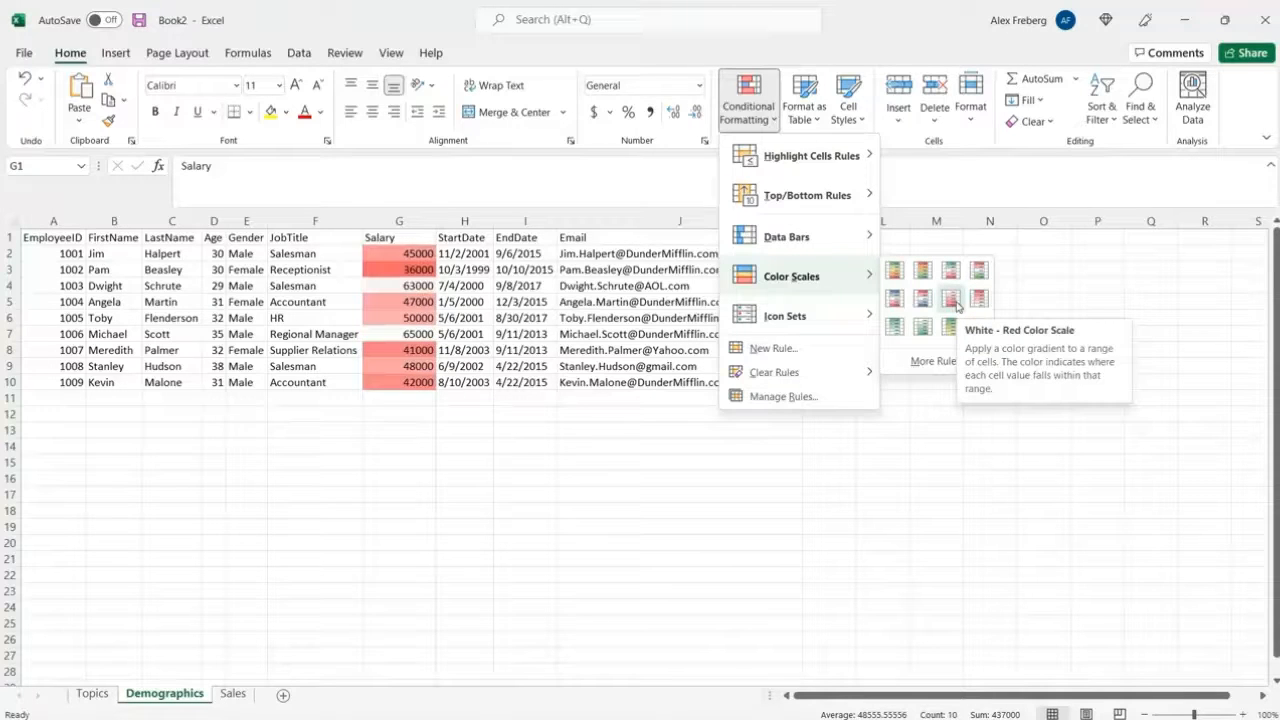
pyautogui.click(896, 299)
pyautogui.click(414, 302)
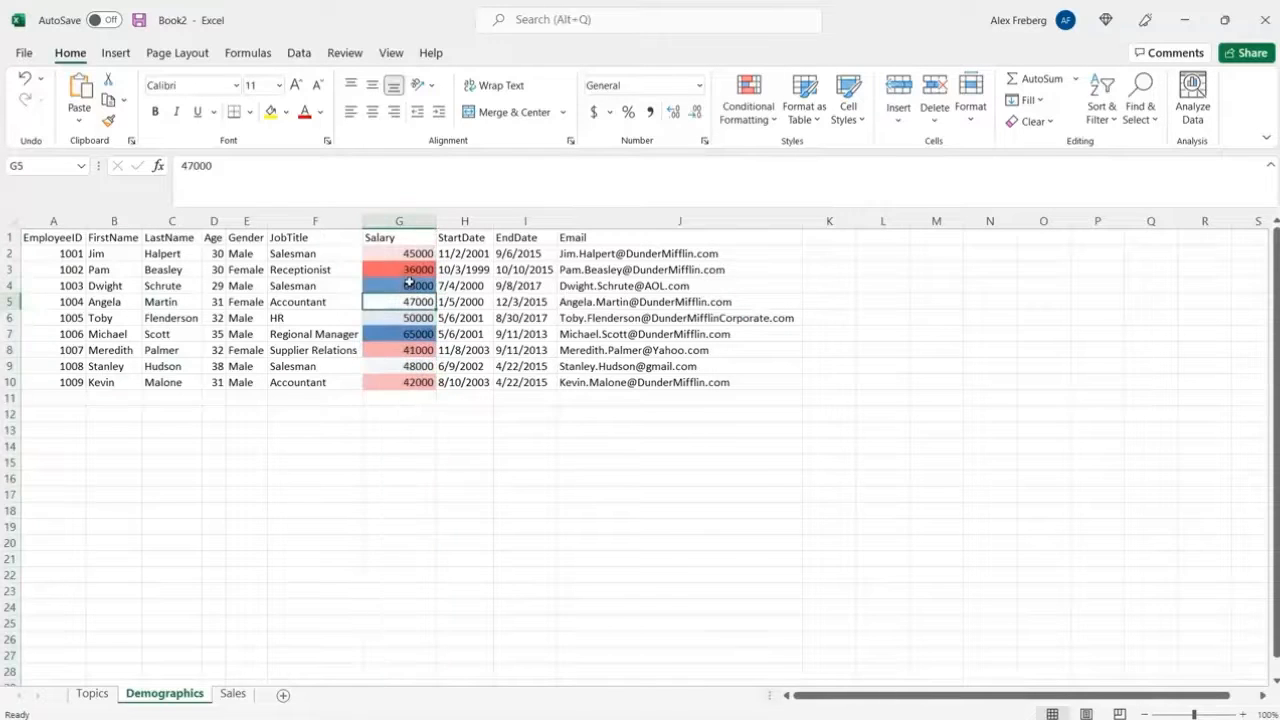
pyautogui.click(408, 285)
pyautogui.click(408, 269)
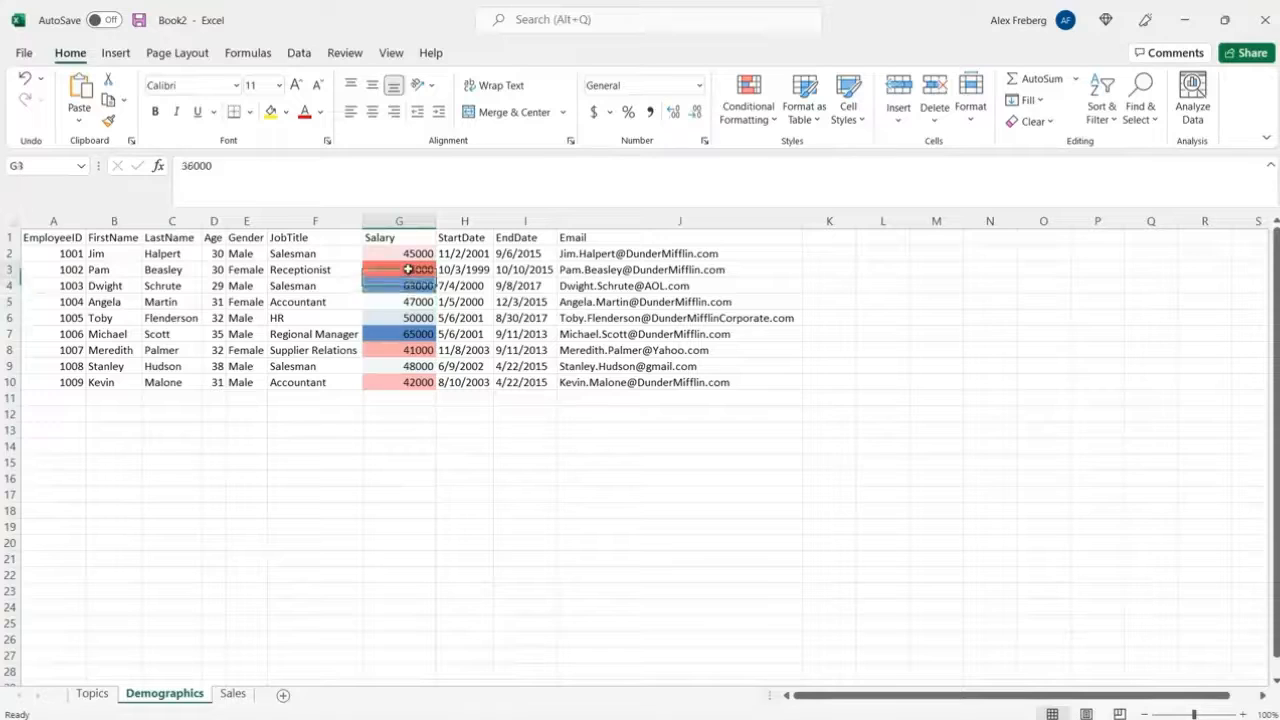
# Add blue gradient-fill data bars to the Salary column over the existing color scale
pyautogui.click(400, 220)
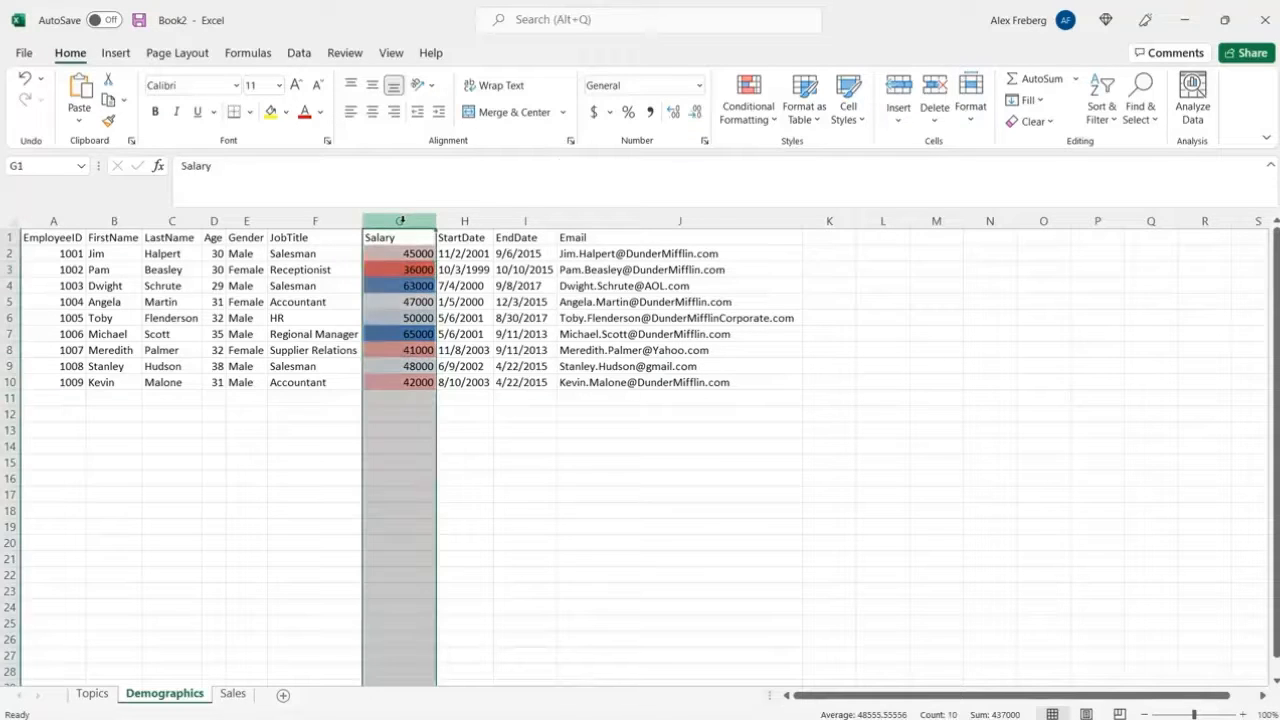
pyautogui.click(735, 120)
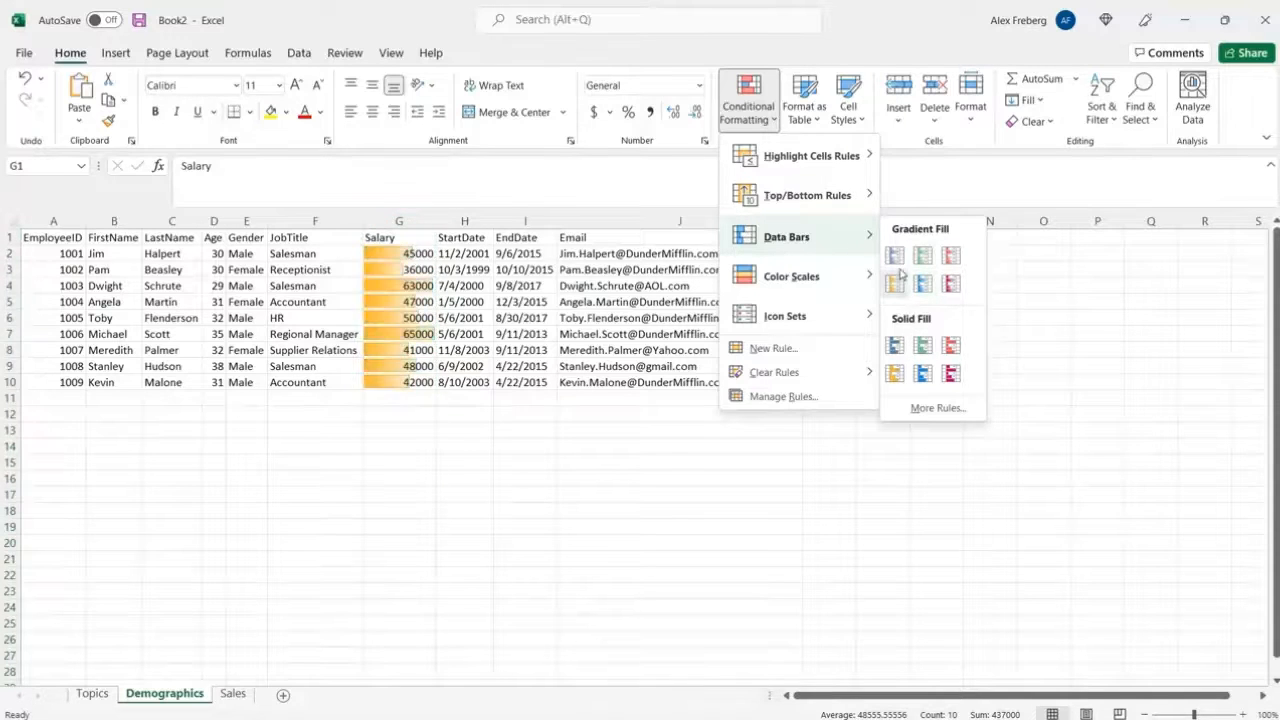
pyautogui.click(896, 258)
pyautogui.click(507, 457)
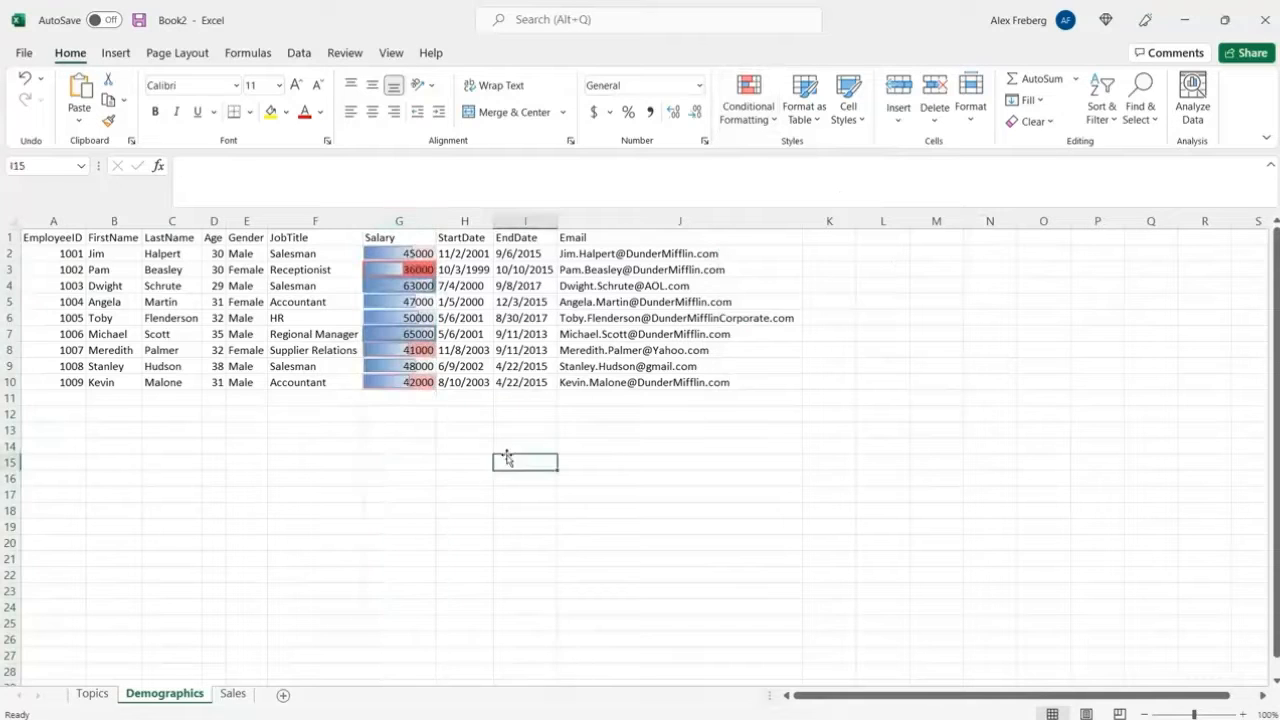
# Clear all conditional formatting rules from the selected Salary column only
pyautogui.click(401, 221)
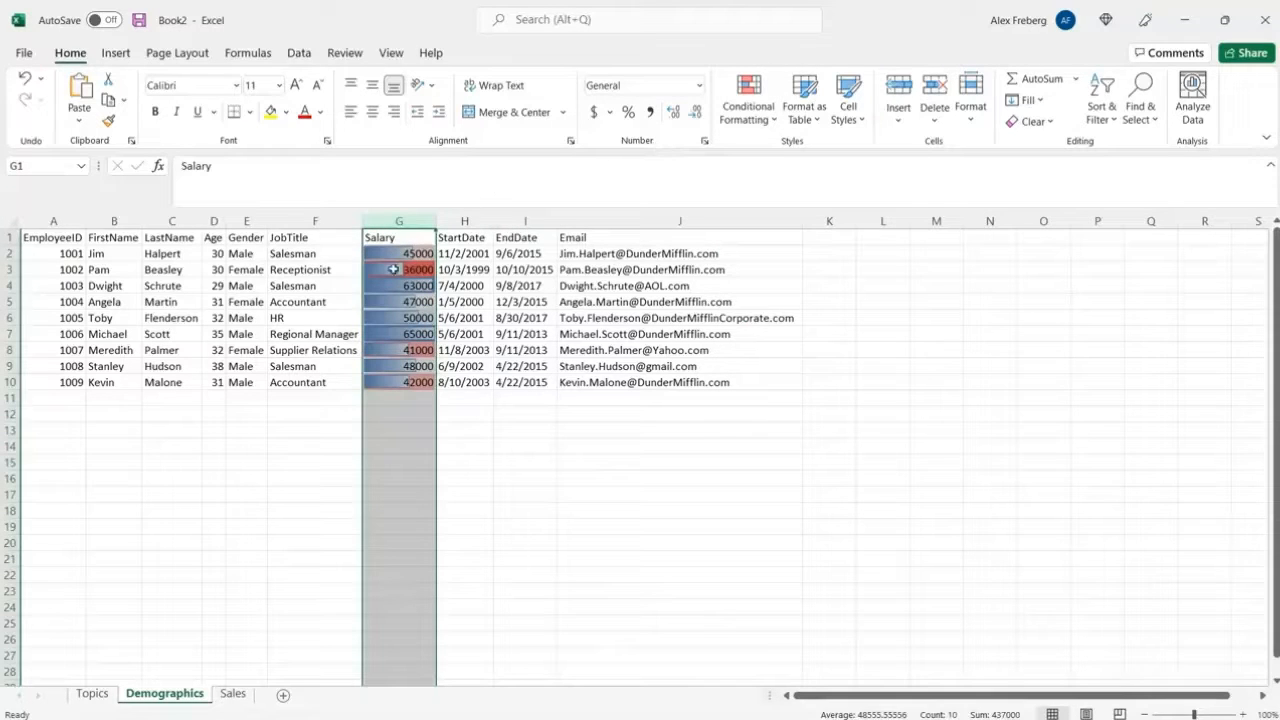
pyautogui.click(748, 100)
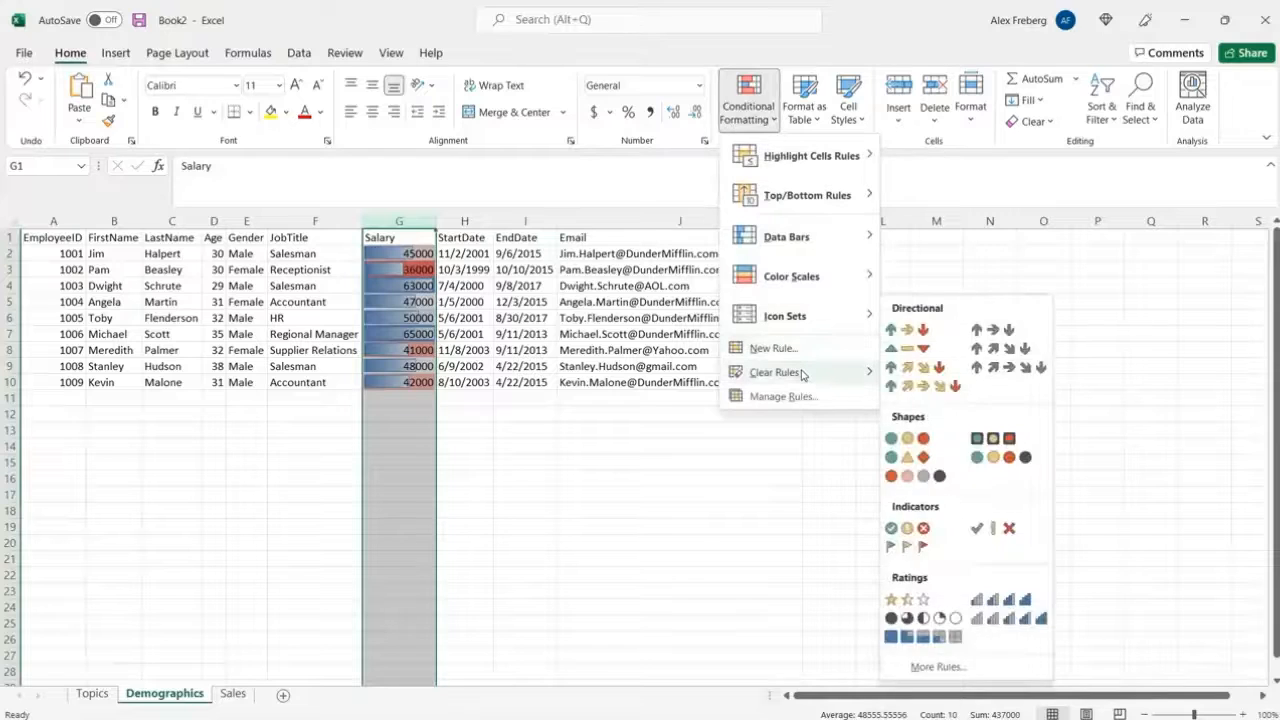
pyautogui.moveTo(806, 374)
pyautogui.click(912, 376)
# Apply blue gradient-fill data bars on their own to the Salary column and compare the bars of individual salaries
pyautogui.click(436, 221)
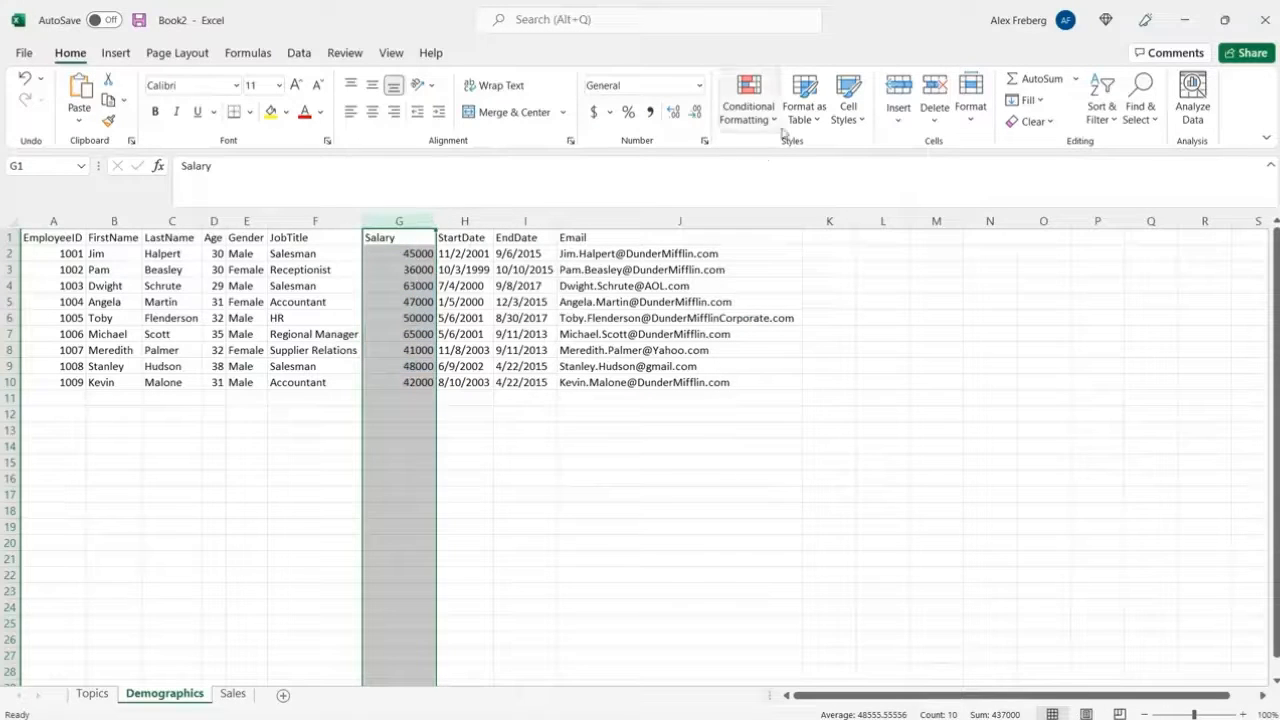
pyautogui.click(748, 104)
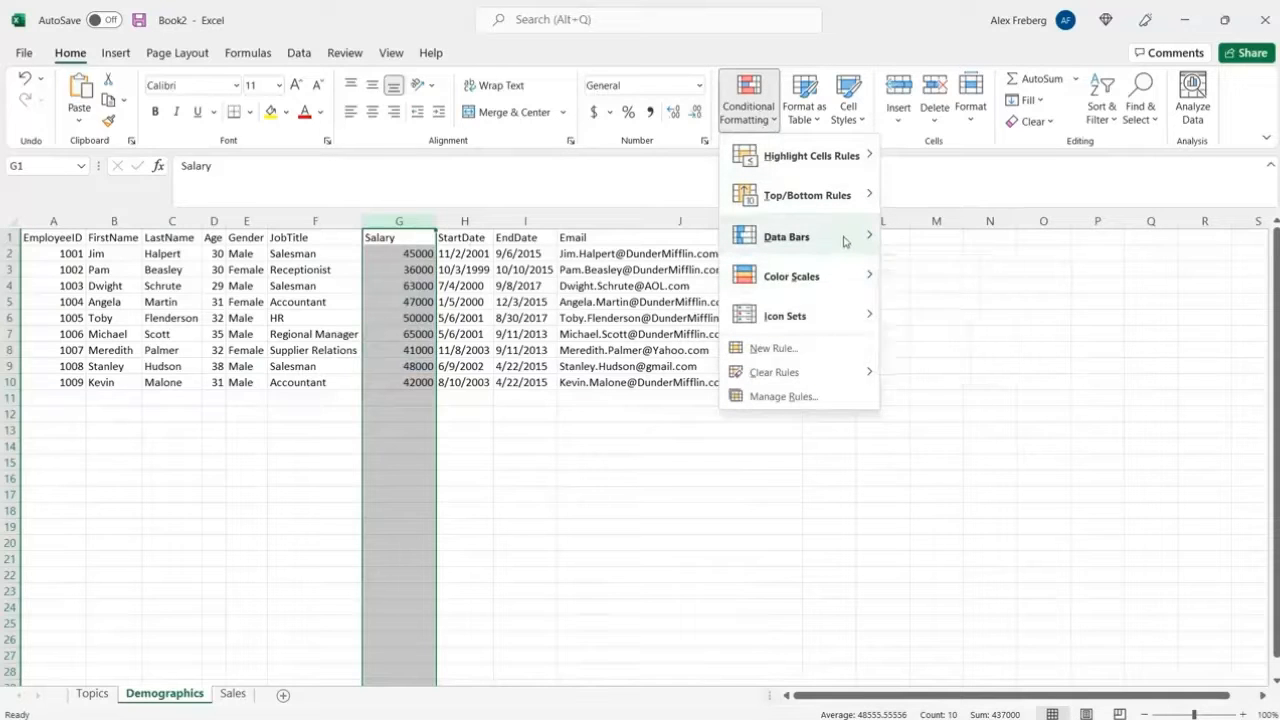
pyautogui.moveTo(843, 241)
pyautogui.click(895, 260)
pyautogui.click(490, 318)
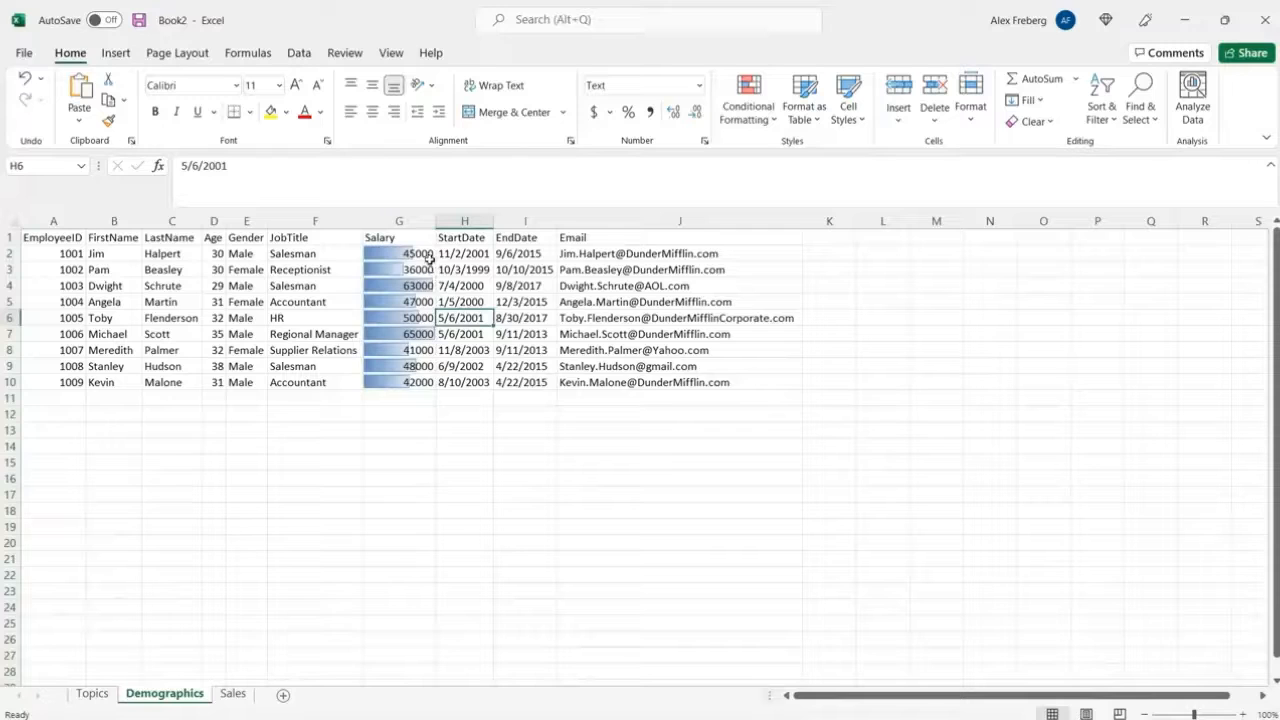
pyautogui.click(414, 284)
pyautogui.click(411, 336)
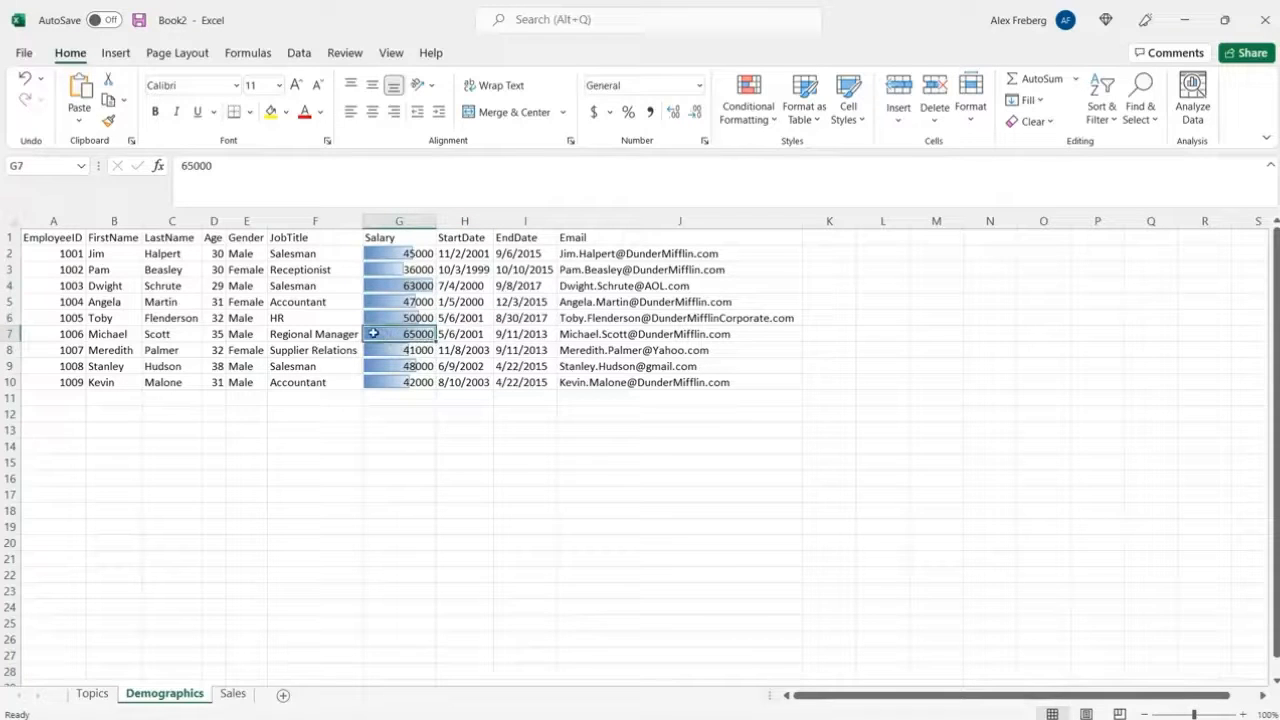
pyautogui.click(408, 270)
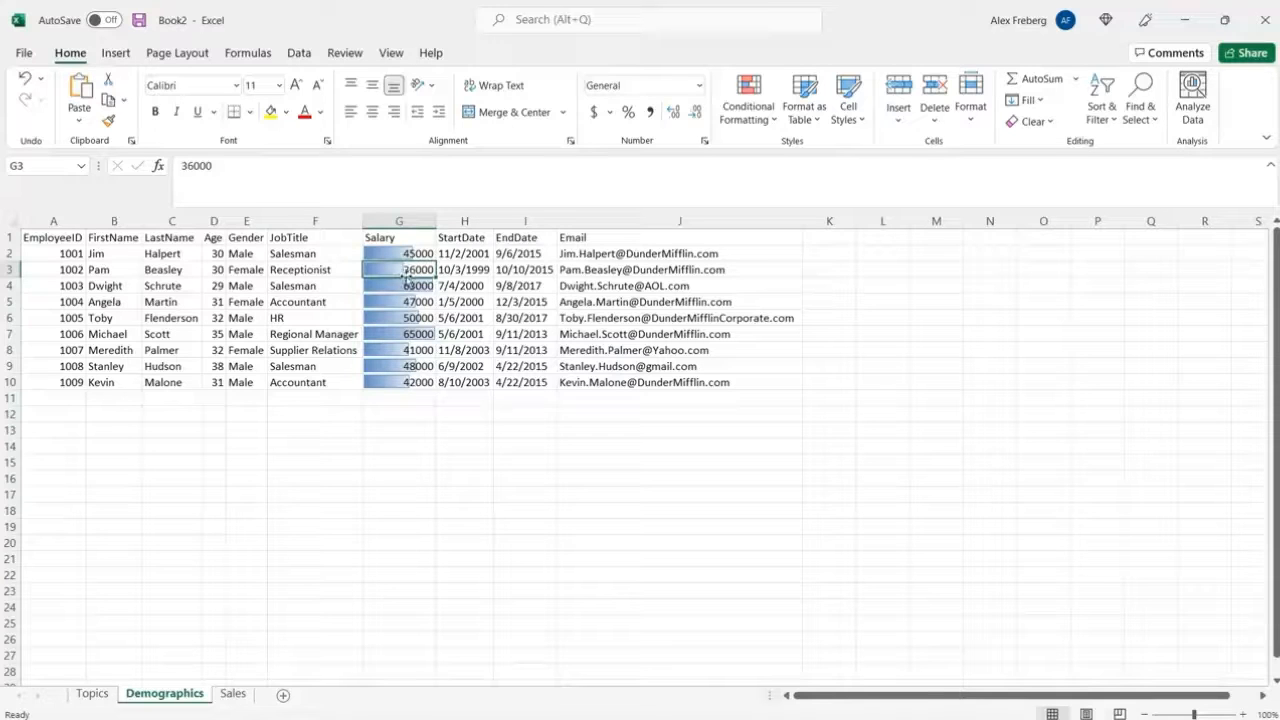
# Widen the Salary column substantially to compare bar lengths, and narrow it back to slightly more than its original width
pyautogui.moveTo(432, 227); pyautogui.dragTo(583, 228)
pyautogui.click(544, 427)
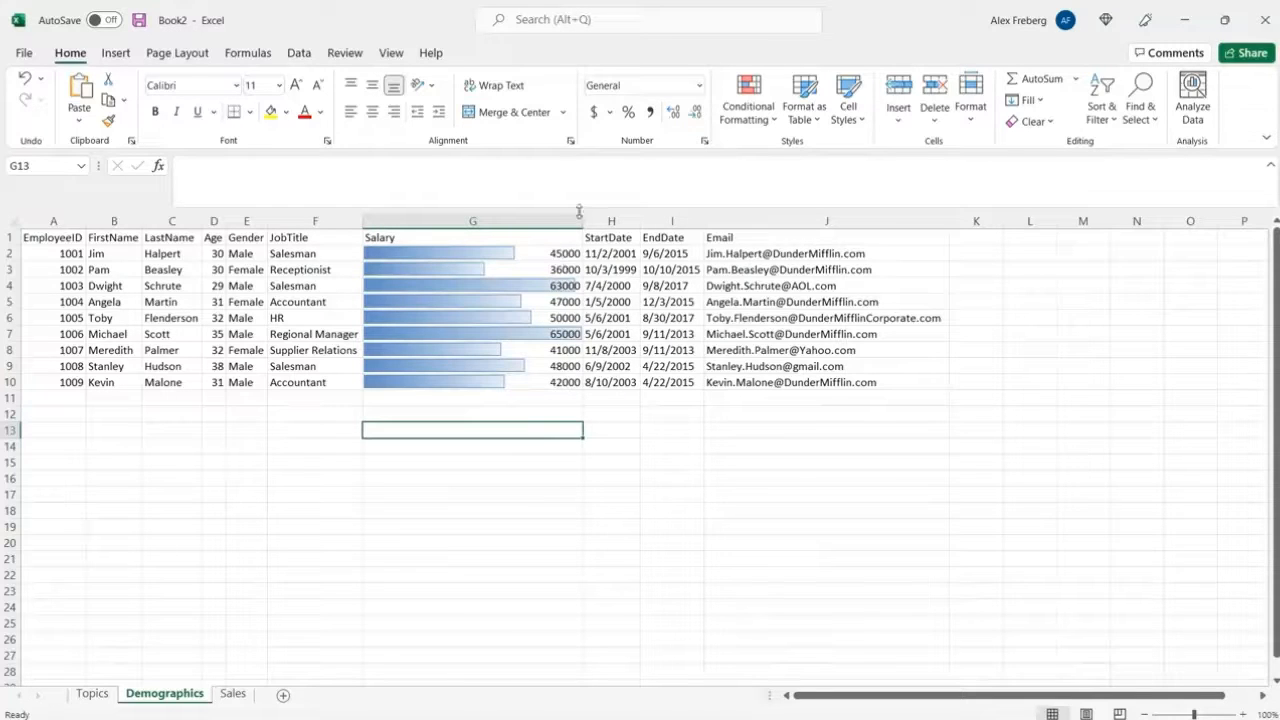
pyautogui.moveTo(582, 215); pyautogui.dragTo(465, 221)
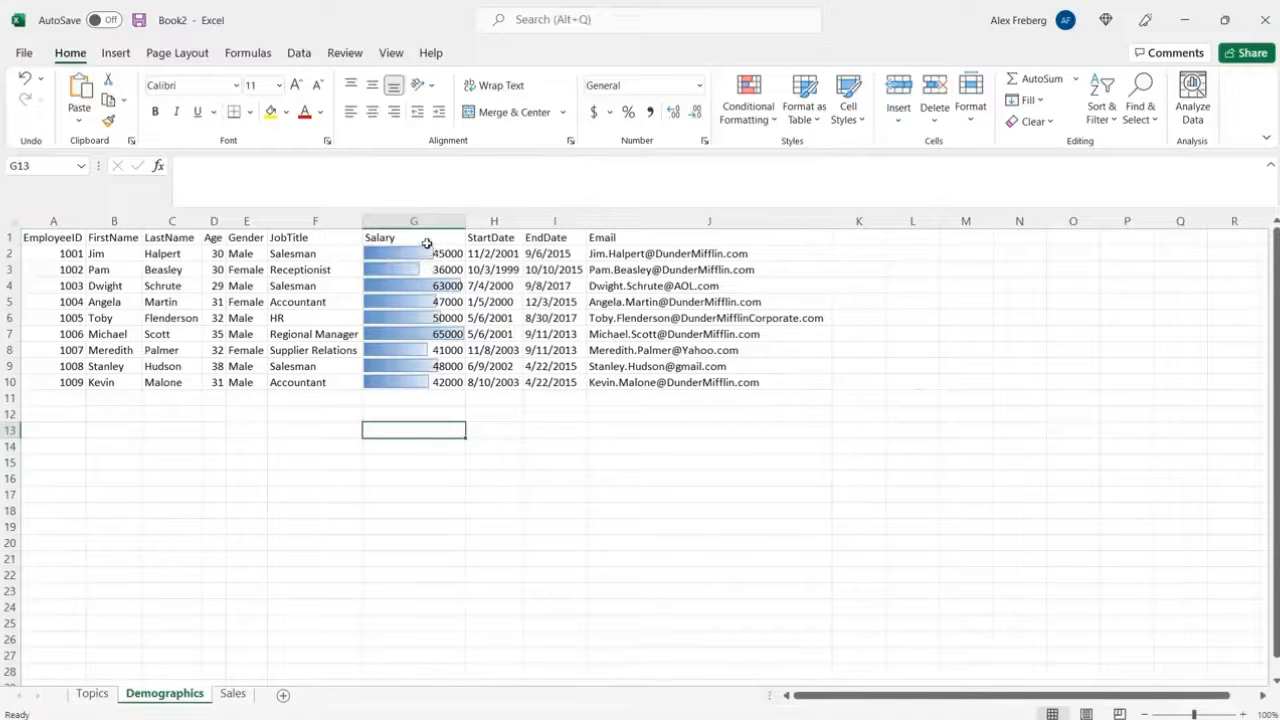
# Remove the data bars by clearing the conditional formatting rules from the selected Salary column
pyautogui.click(437, 226)
pyautogui.click(748, 100)
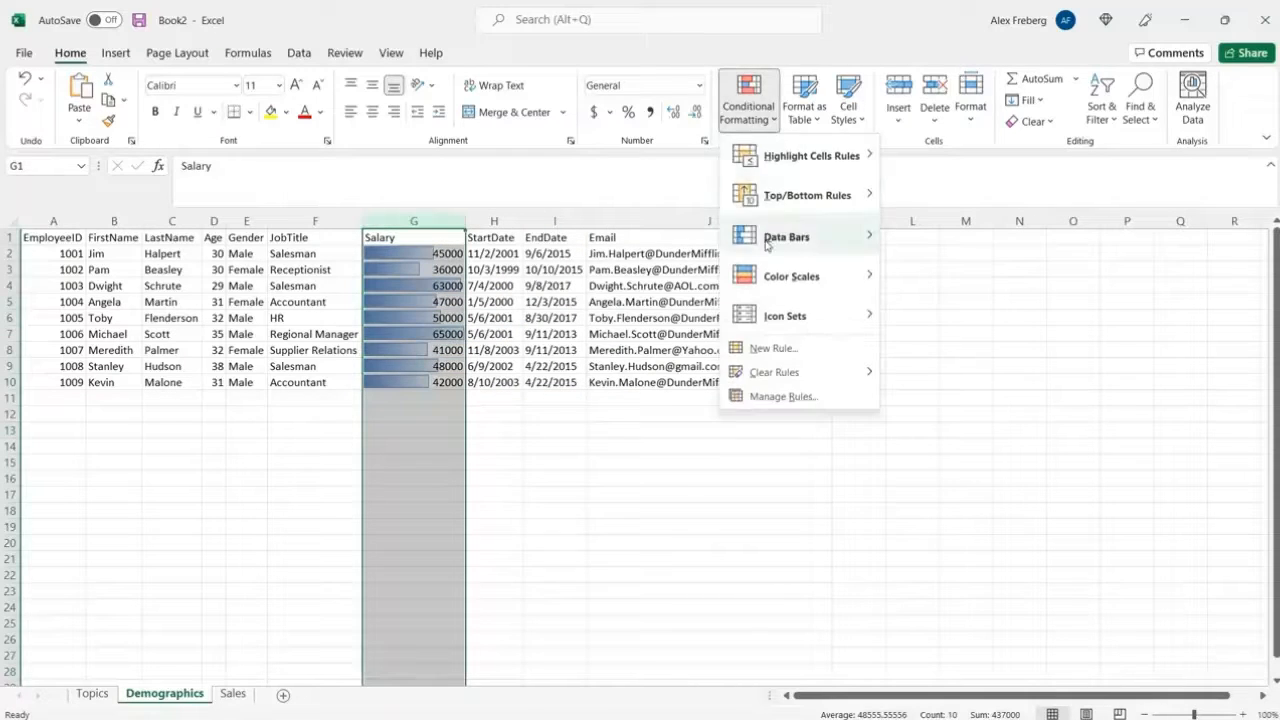
pyautogui.moveTo(815, 374)
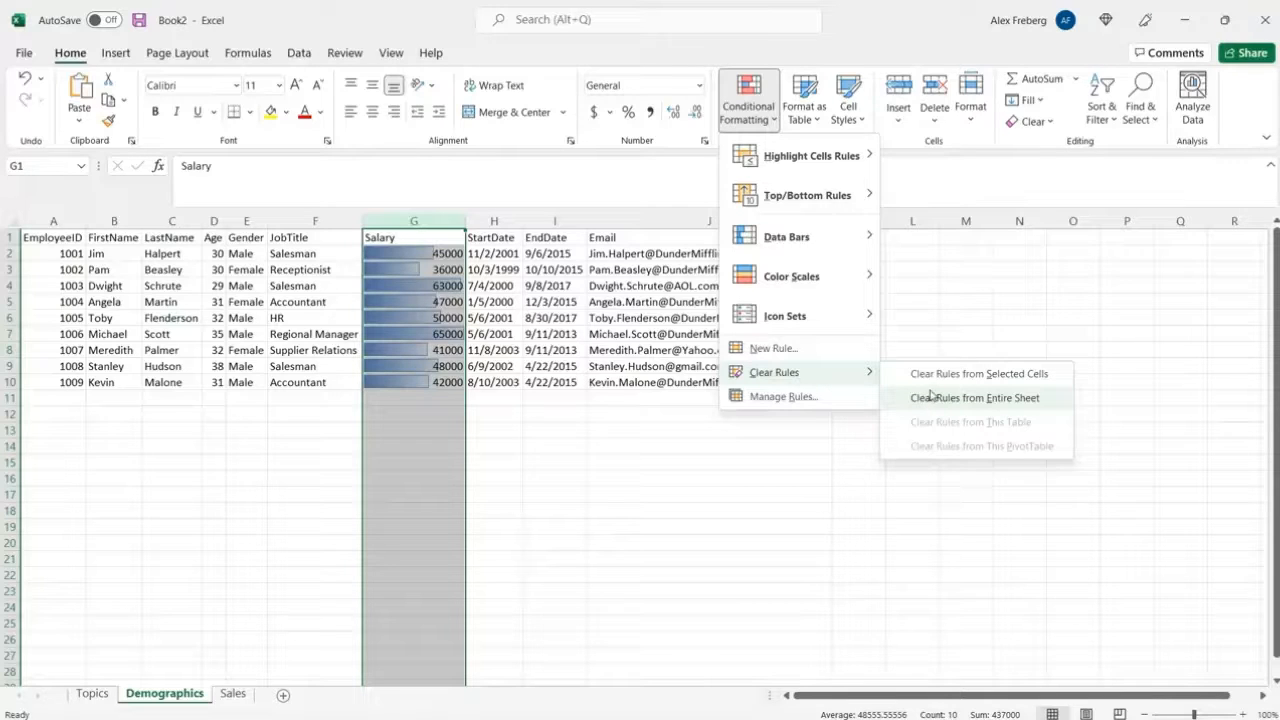
pyautogui.click(950, 373)
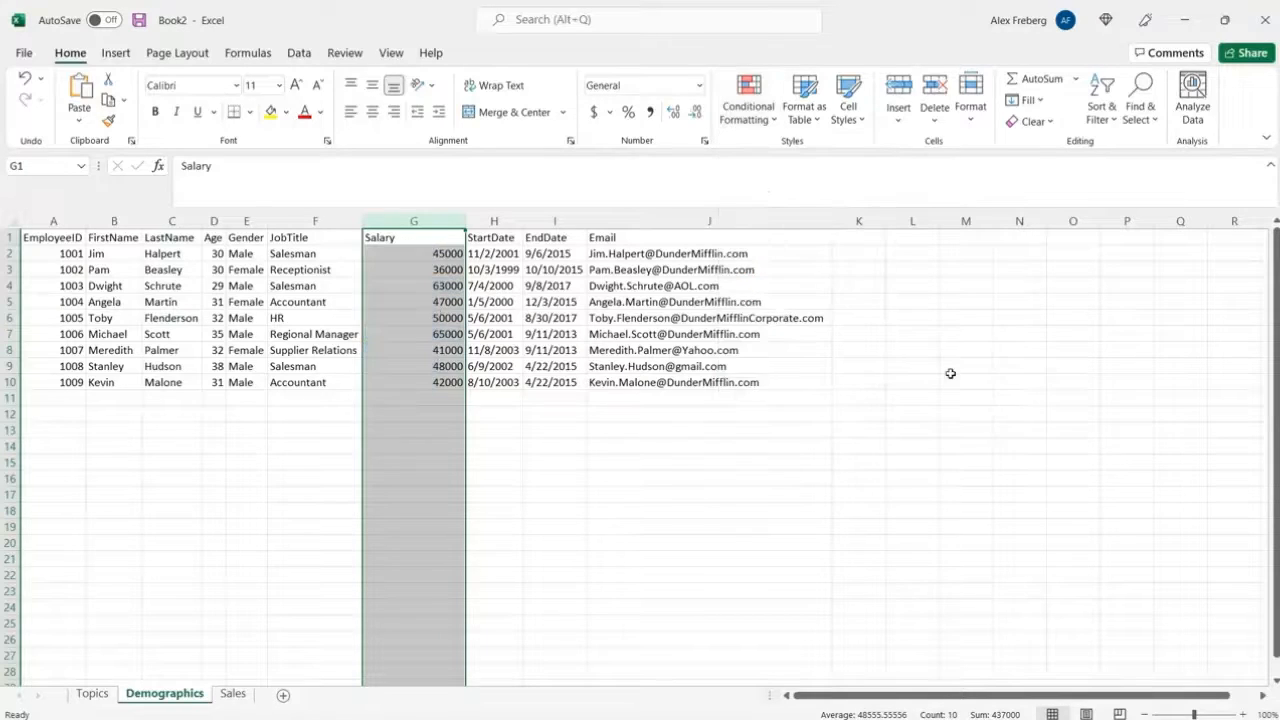
pyautogui.click(544, 417)
# Highlight above-average values in the Salary column with Light Red Fill with Dark Red Text
pyautogui.click(413, 221)
pyautogui.click(750, 110)
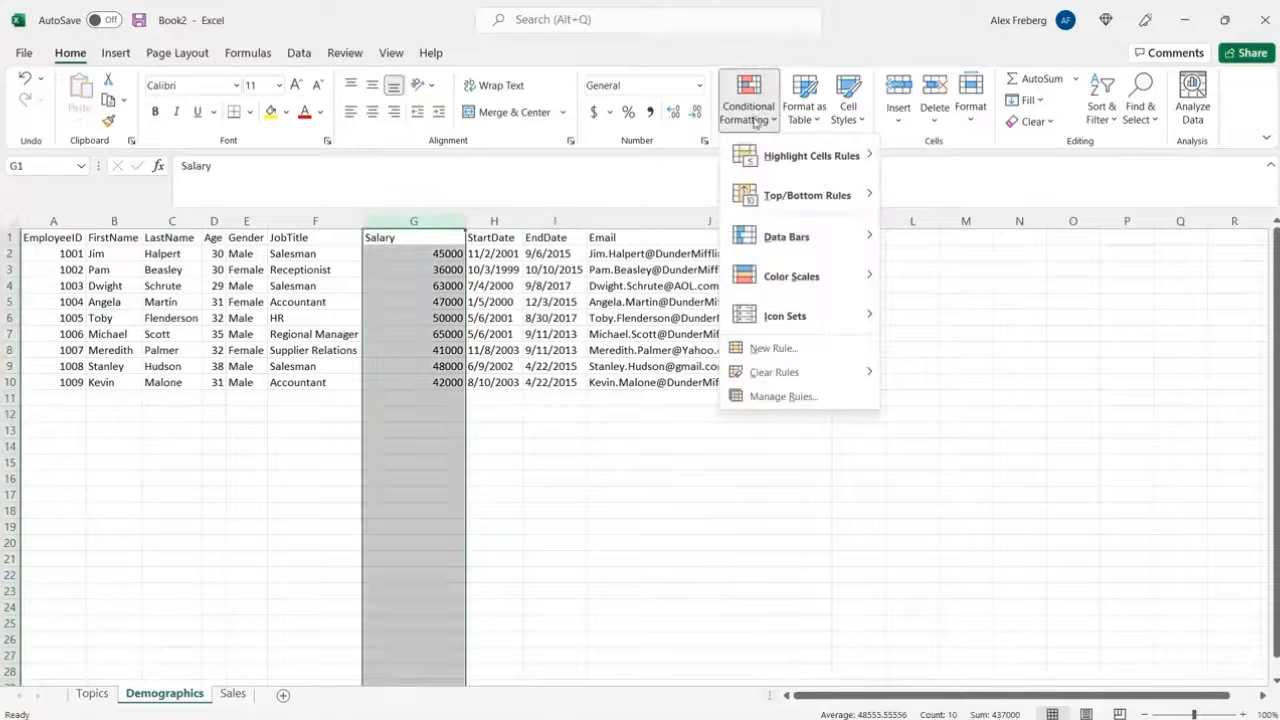
pyautogui.moveTo(845, 203)
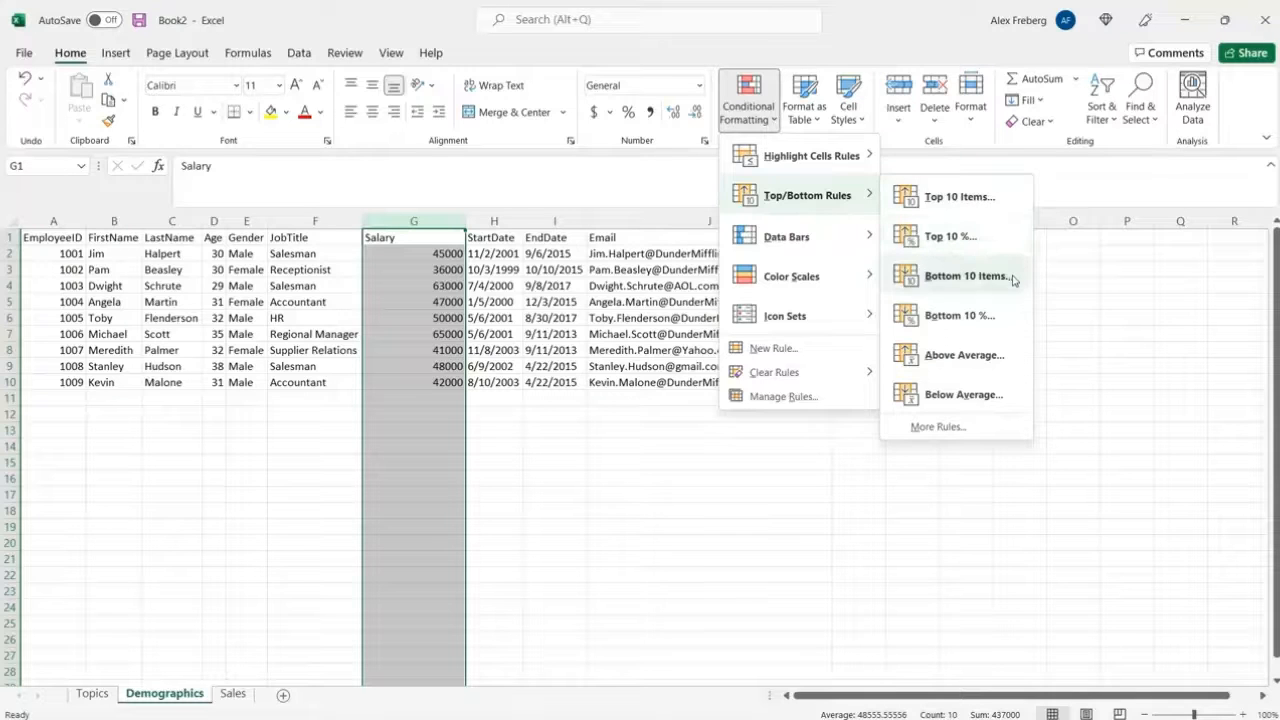
pyautogui.click(1009, 357)
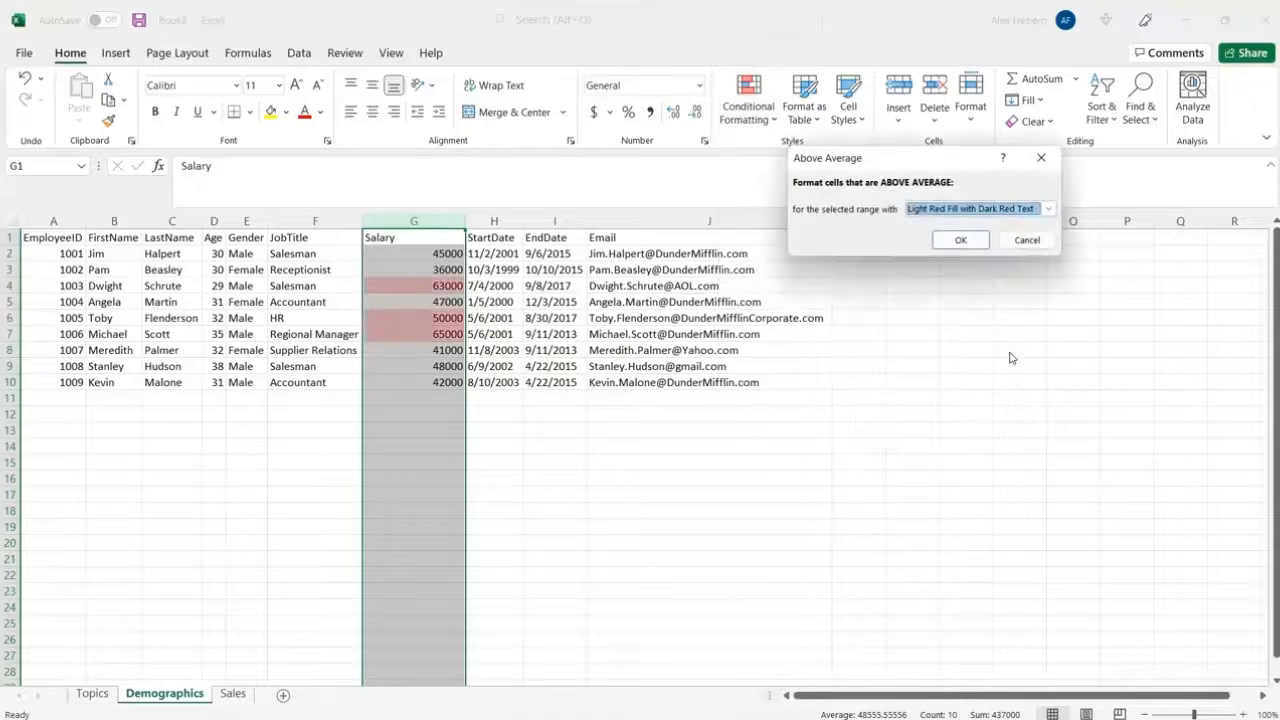
pyautogui.click(963, 242)
pyautogui.click(497, 337)
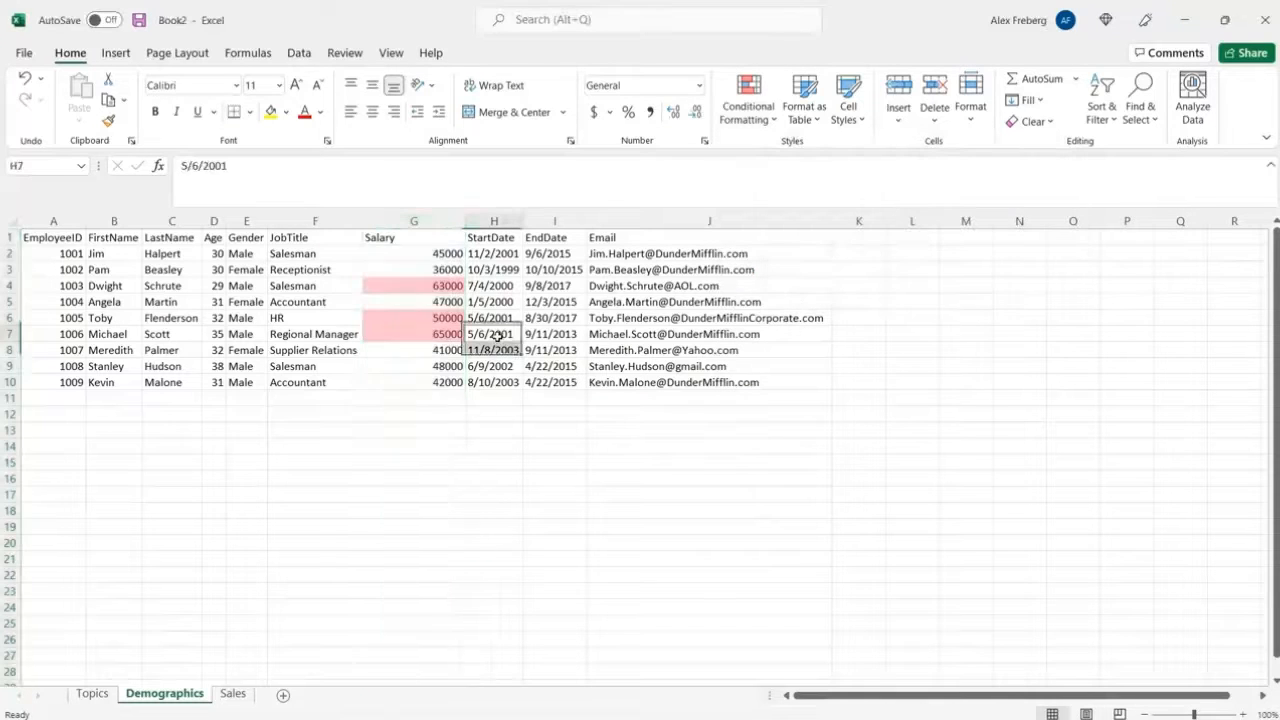
# Examine which salaries the above-average rule highlights and compare them with the unhighlighted ones
pyautogui.click(410, 333)
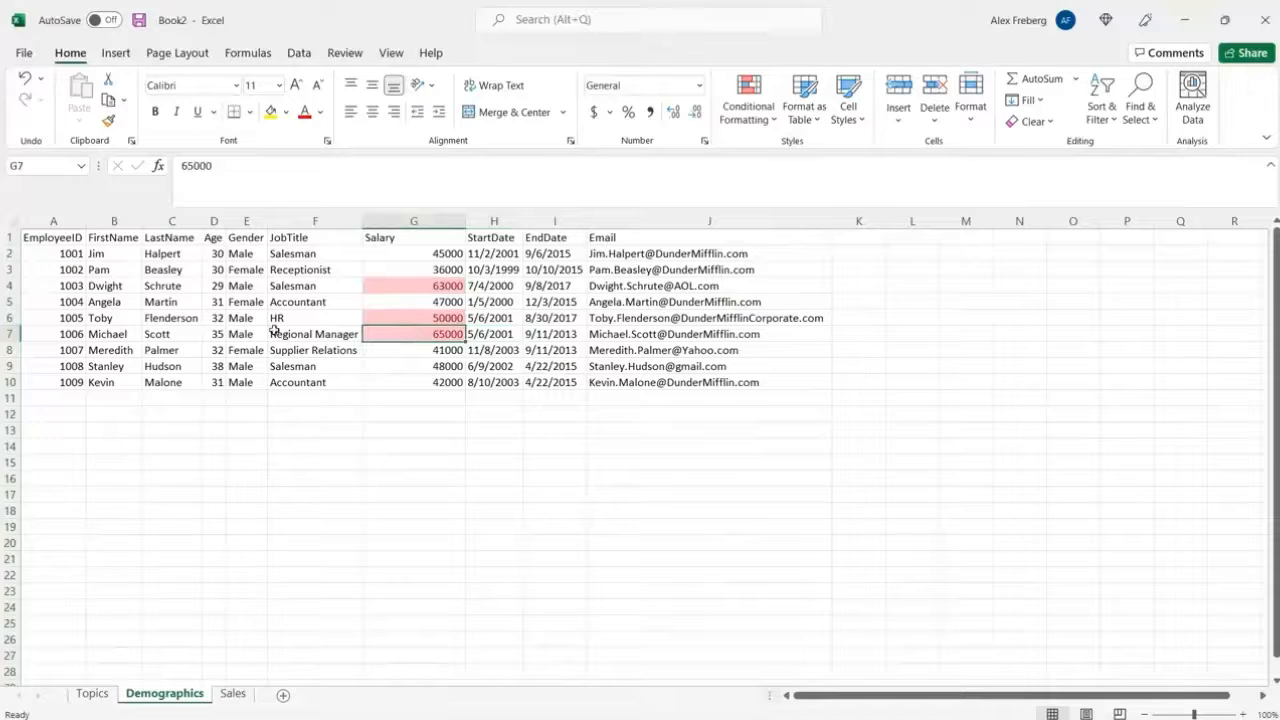
pyautogui.click(406, 318)
pyautogui.click(396, 281)
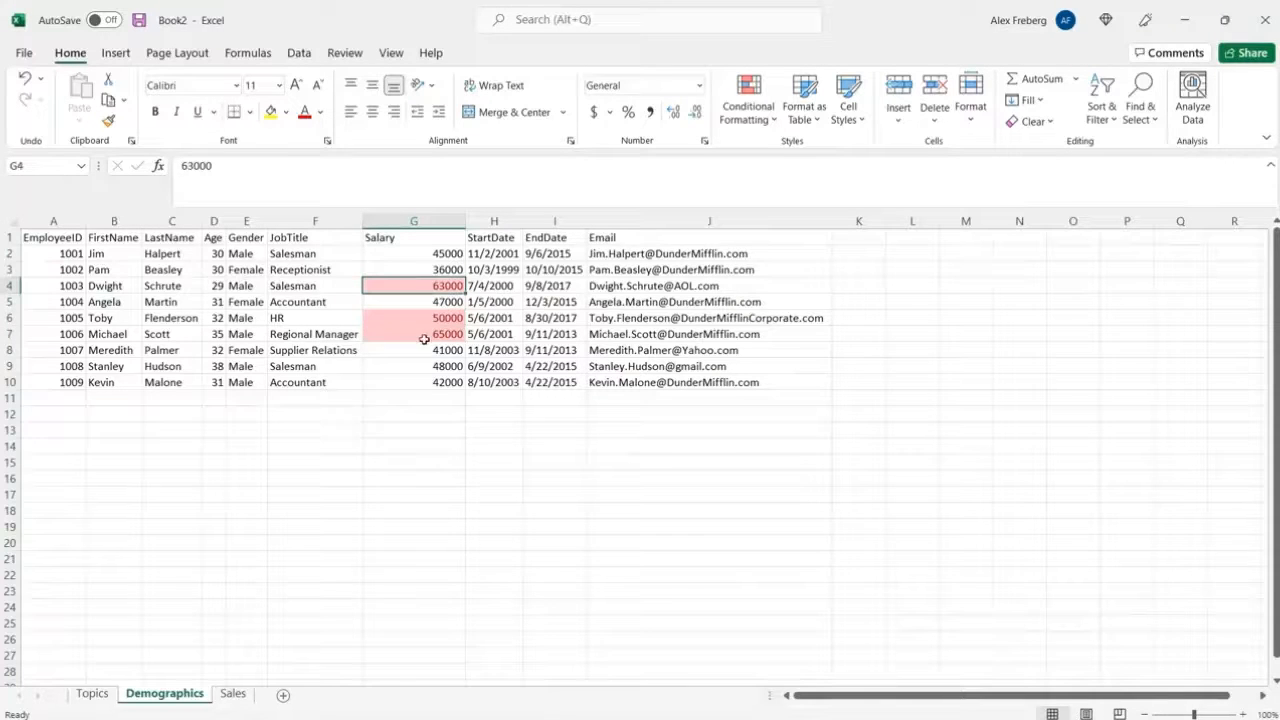
pyautogui.click(417, 399)
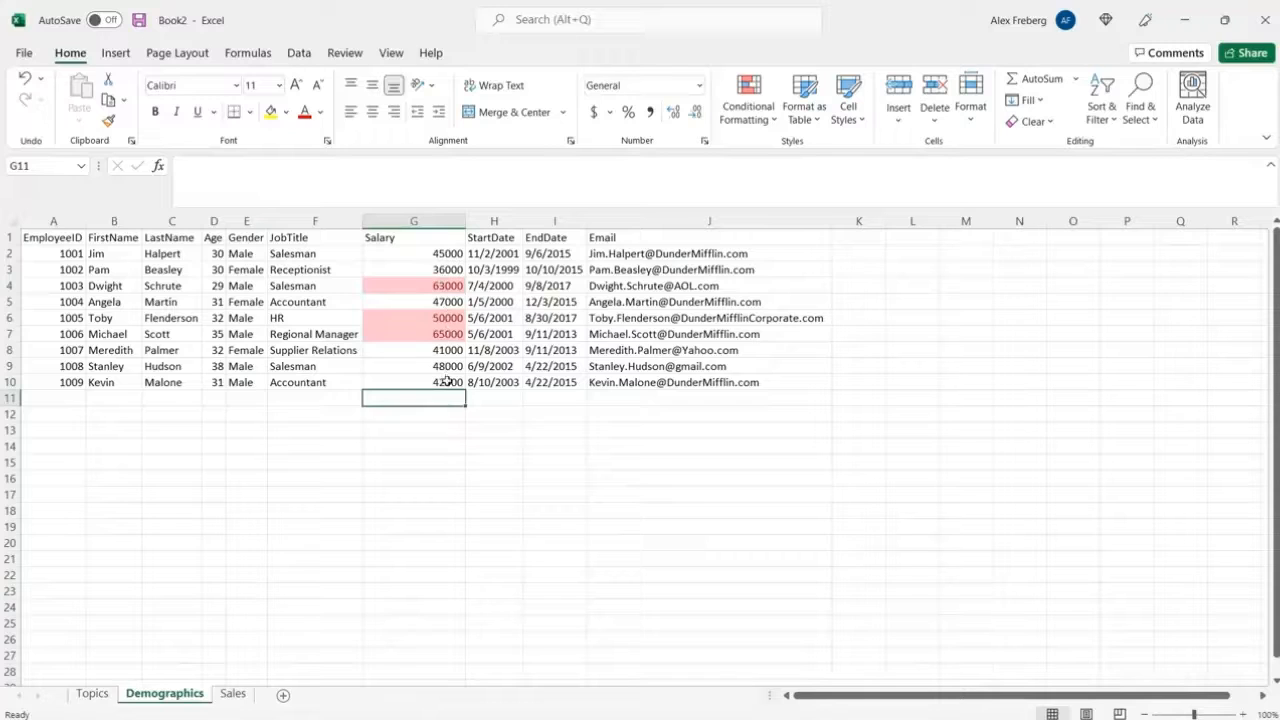
pyautogui.click(440, 366)
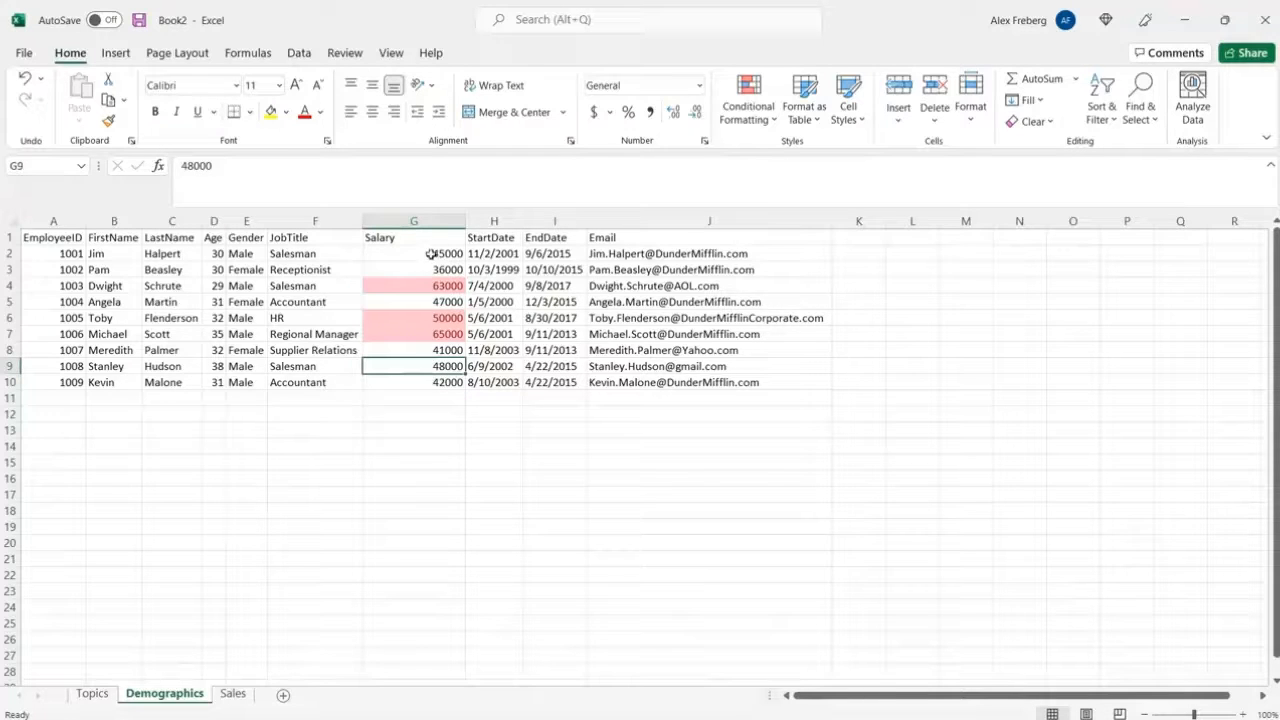
pyautogui.click(421, 322)
pyautogui.click(417, 333)
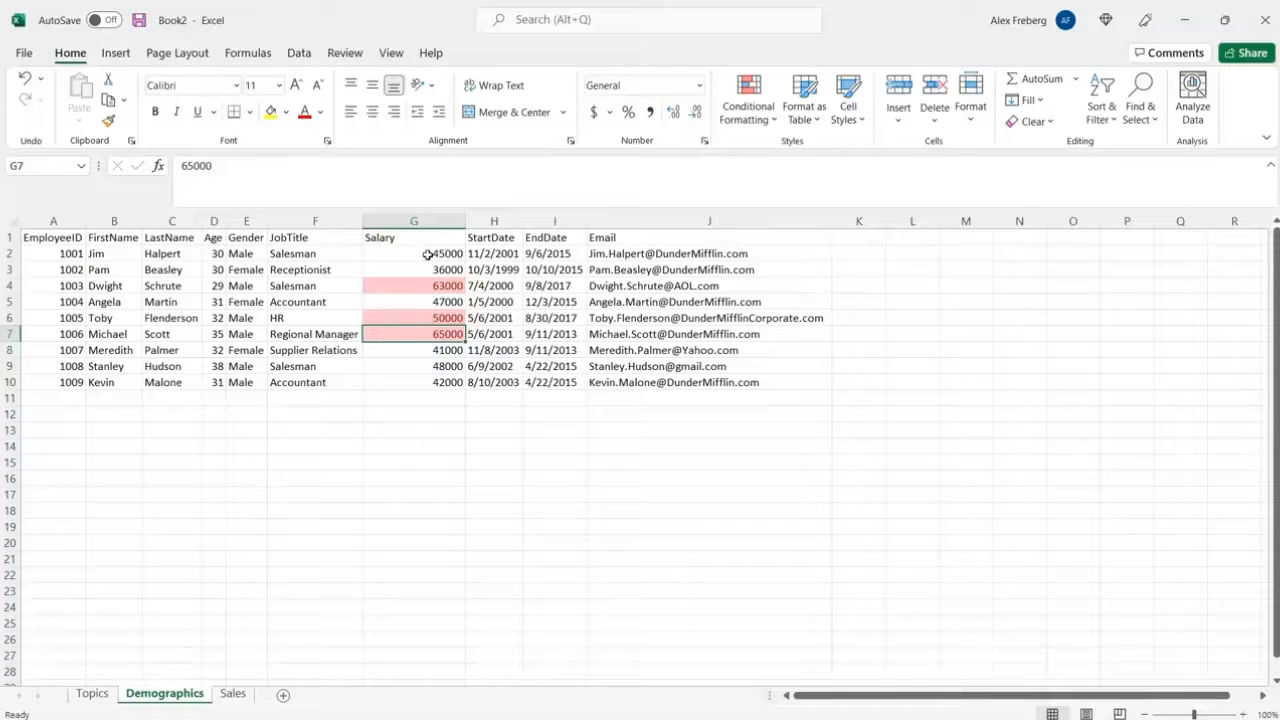
# Clear the above-average rule from the selected Salary column
pyautogui.click(414, 221)
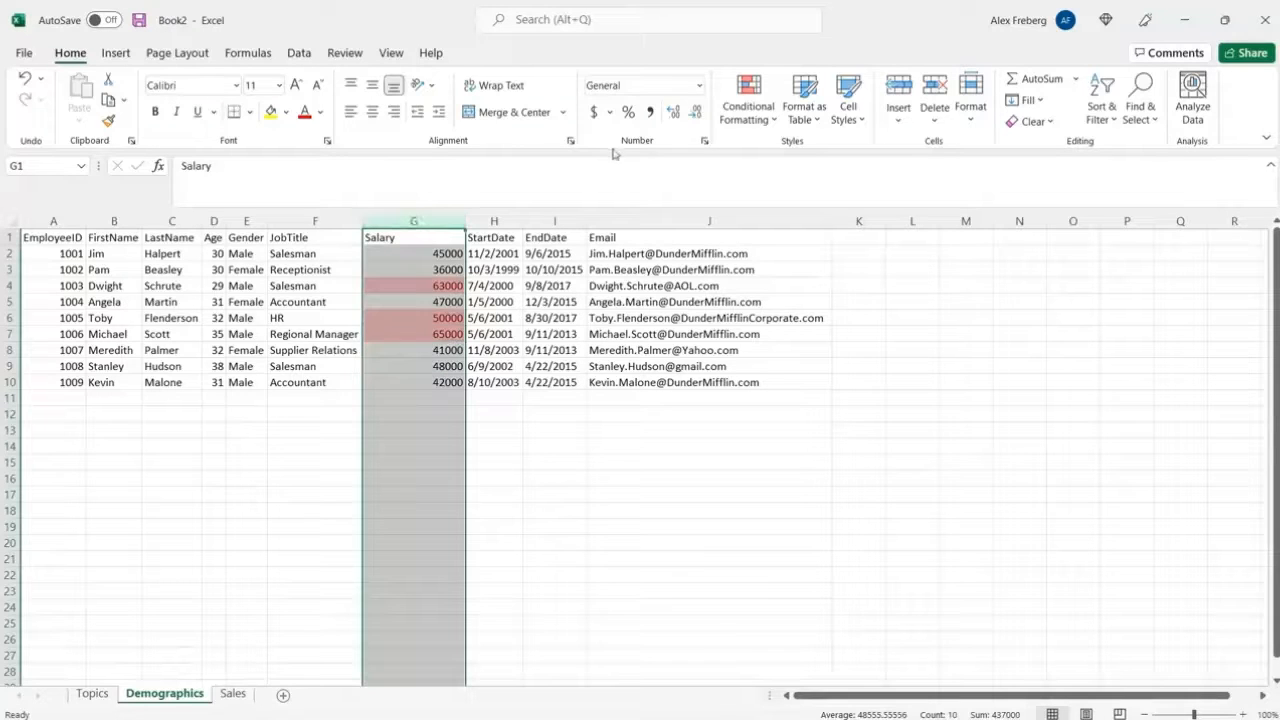
pyautogui.click(758, 120)
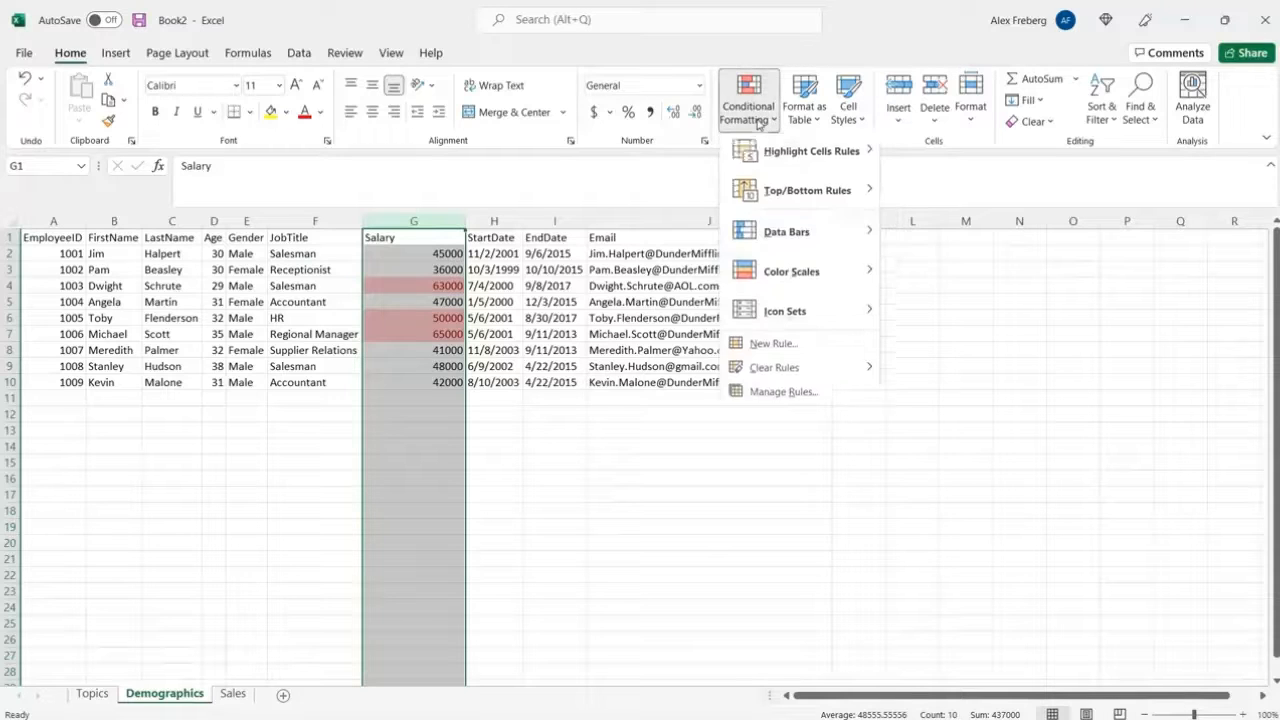
pyautogui.moveTo(829, 380)
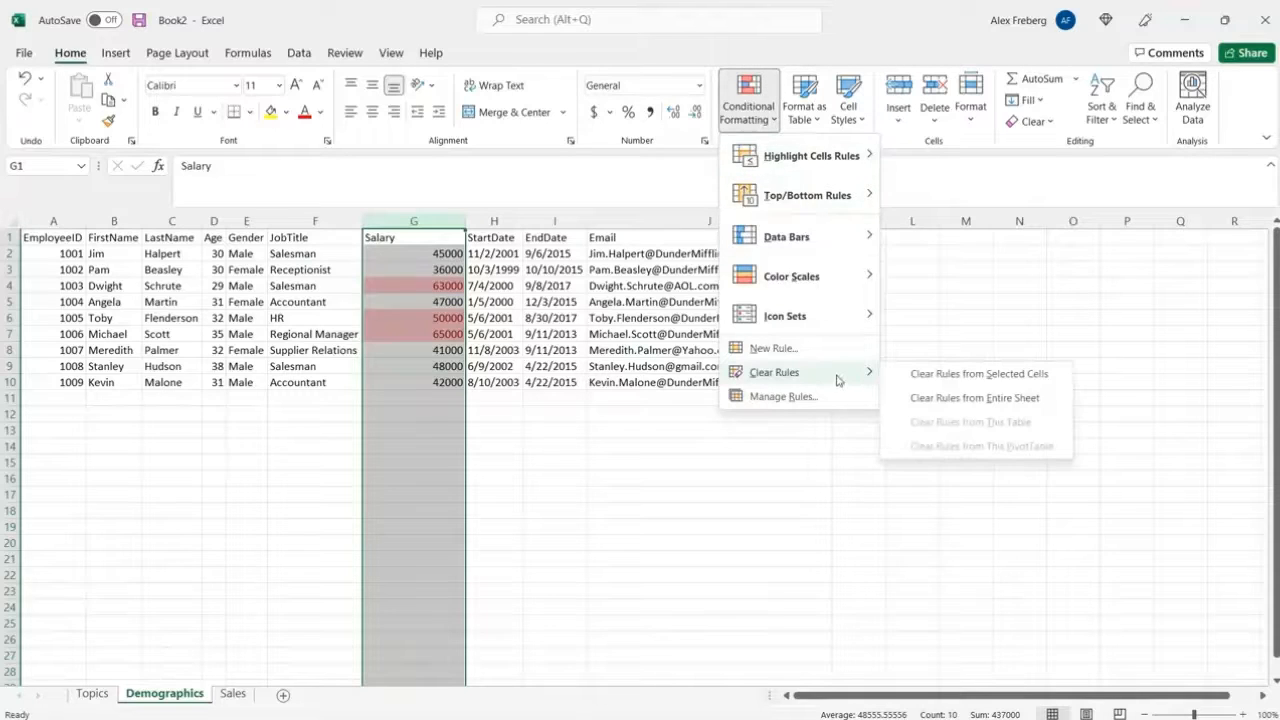
pyautogui.click(910, 374)
# Highlight below-average values in the Salary column with Light Red Fill with Dark Red Text
pyautogui.click(760, 108)
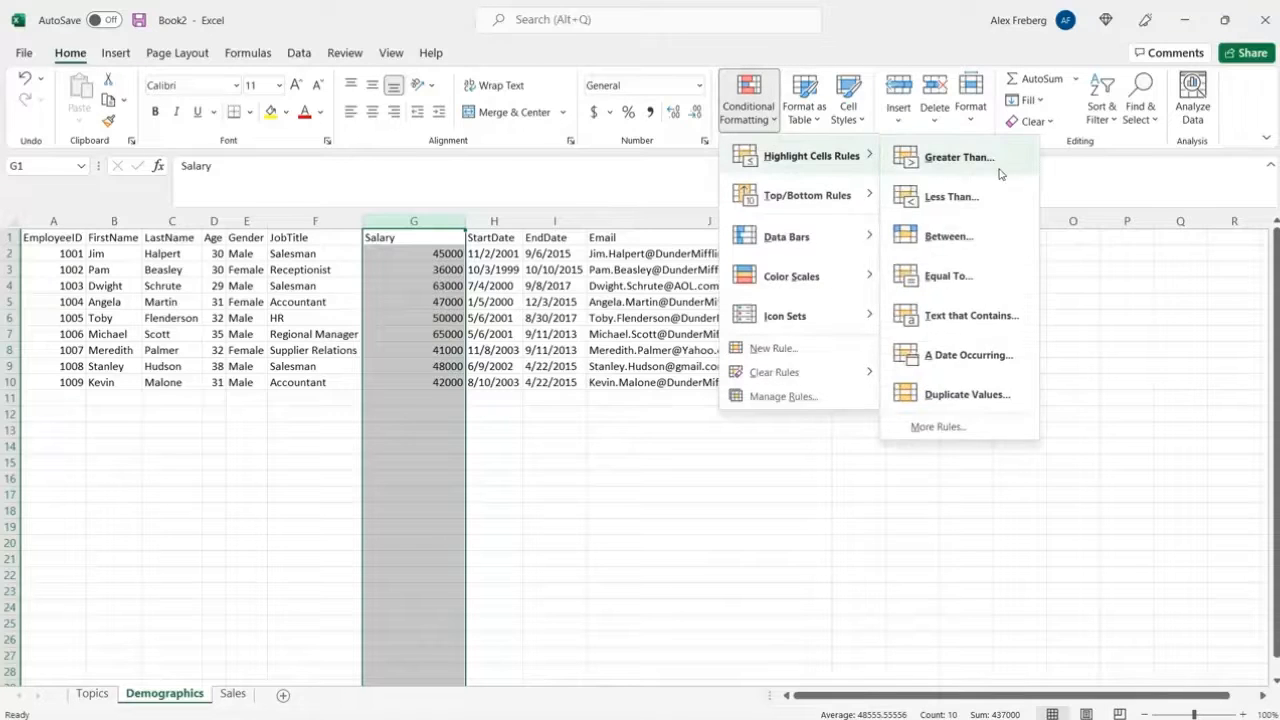
pyautogui.moveTo(836, 188)
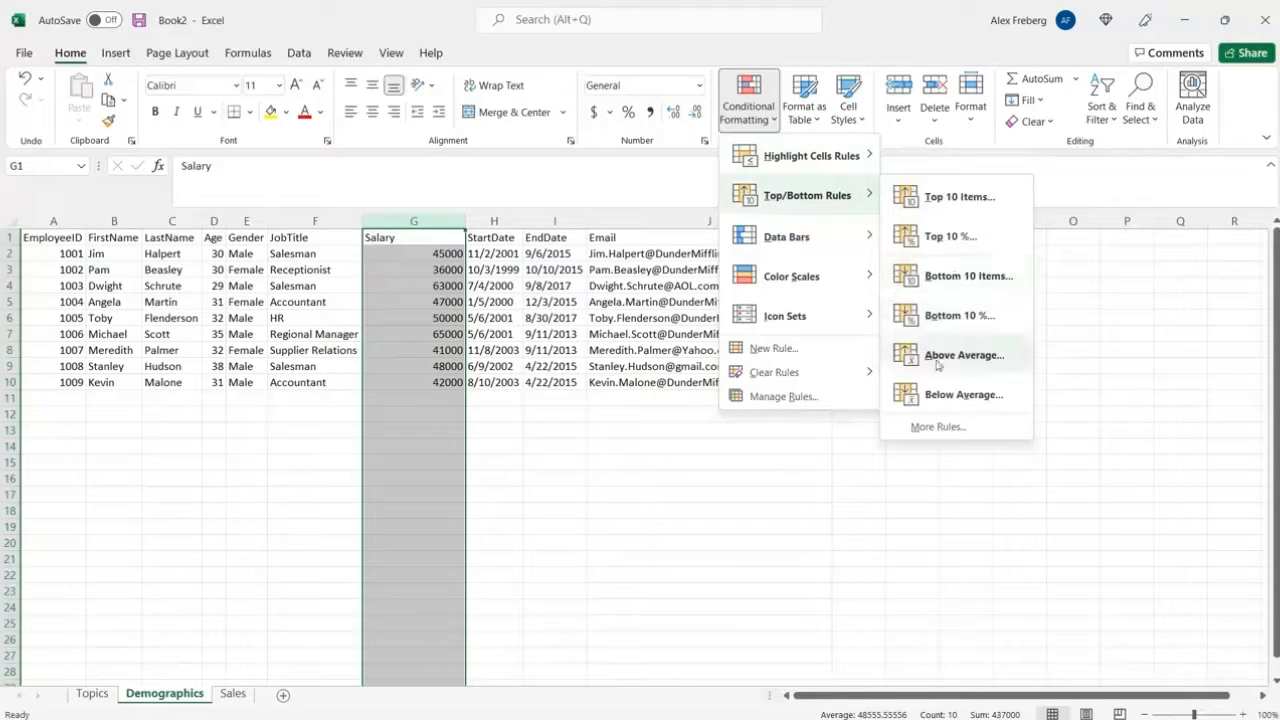
pyautogui.click(962, 396)
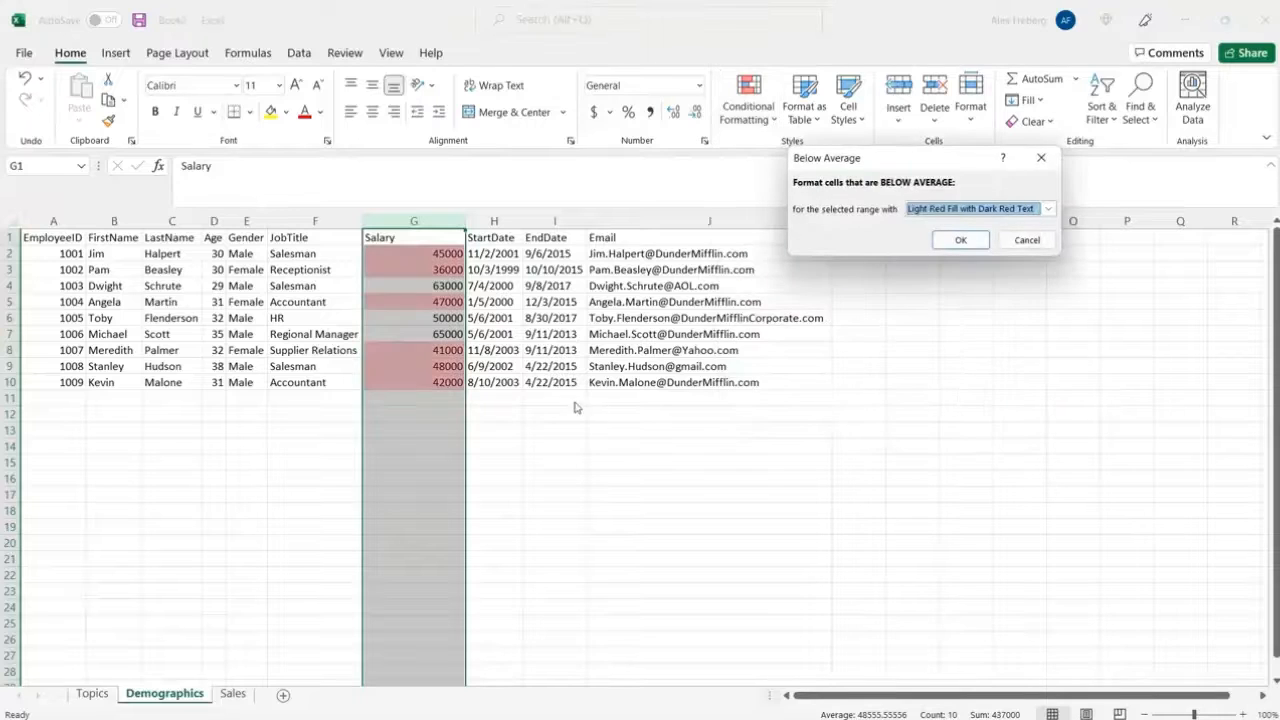
pyautogui.click(961, 234)
pyautogui.click(563, 315)
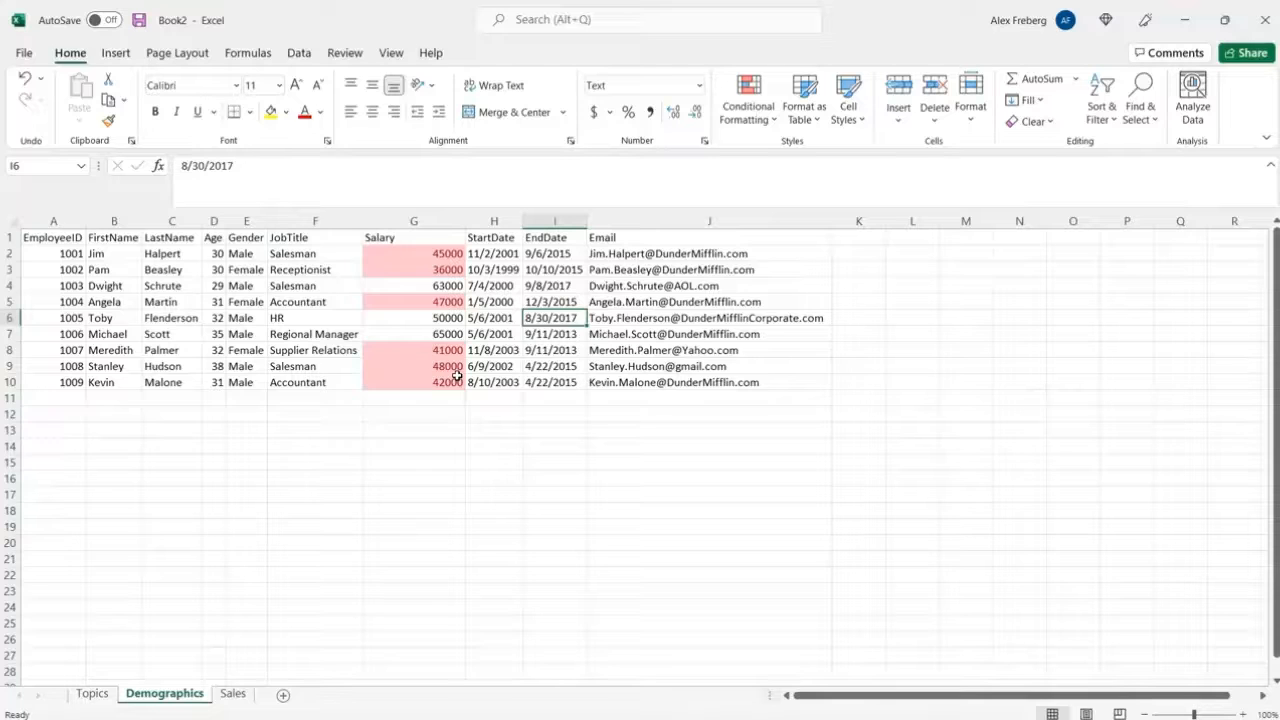
# Clear the below-average rule from the Salary column and look over the available Top/Bottom and Highlight Cells rules
pyautogui.click(413, 221)
pyautogui.click(748, 100)
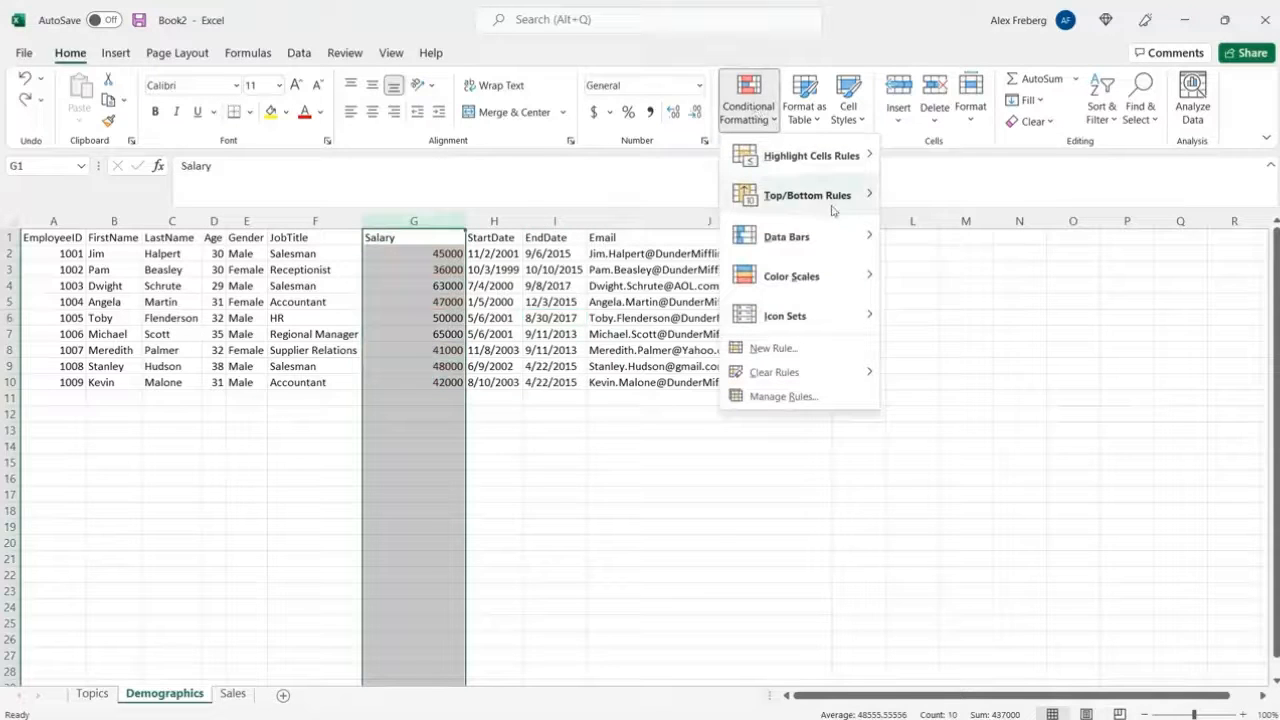
pyautogui.moveTo(836, 211)
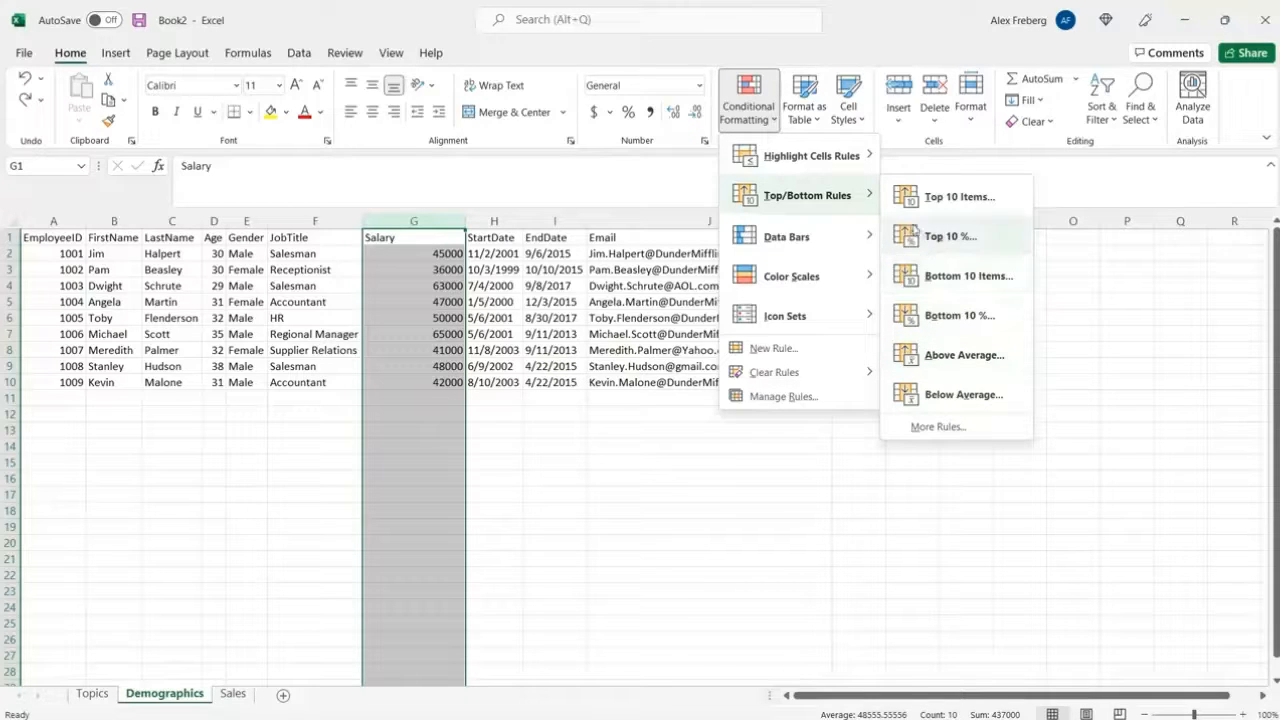
pyautogui.moveTo(866, 169)
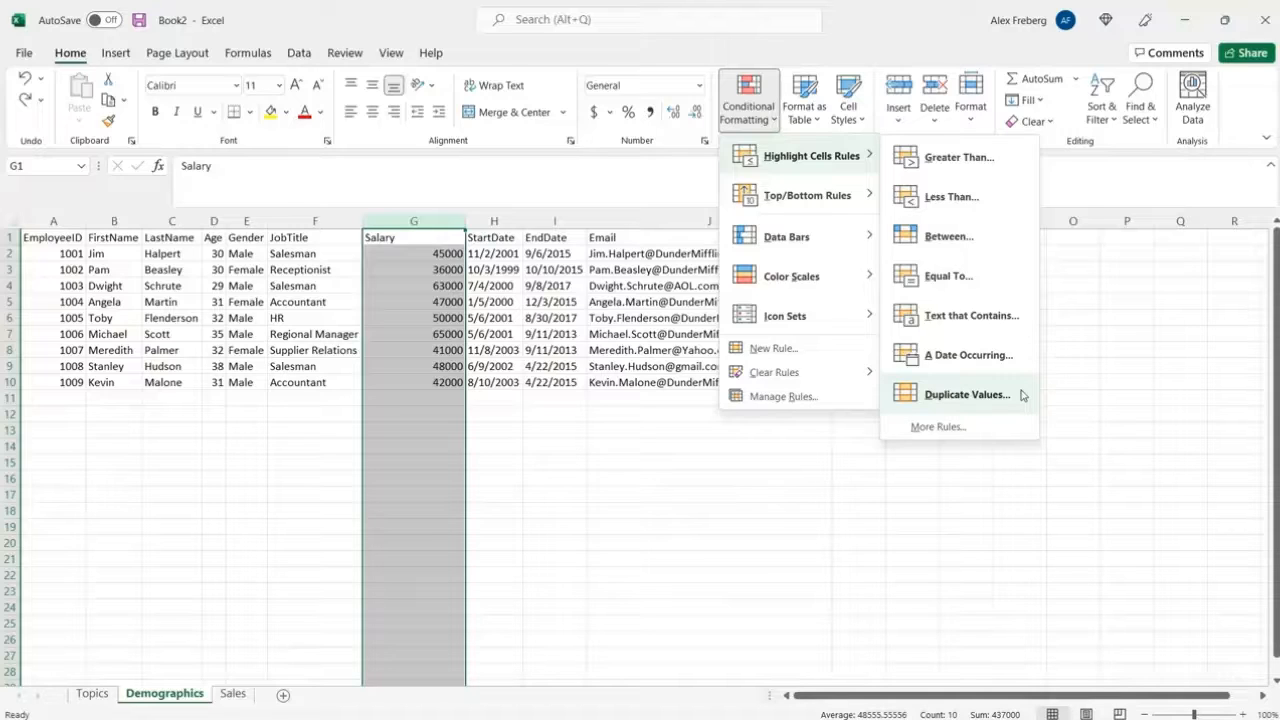
pyautogui.click(510, 465)
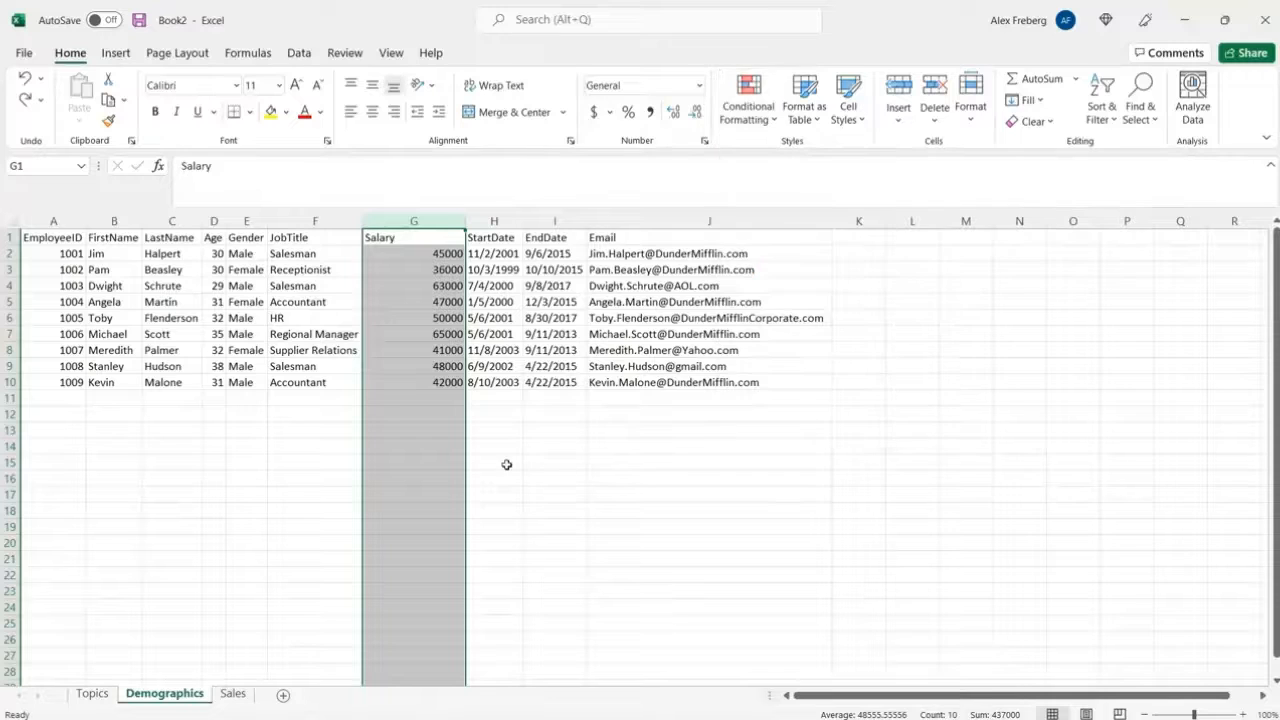
pyautogui.click(500, 452)
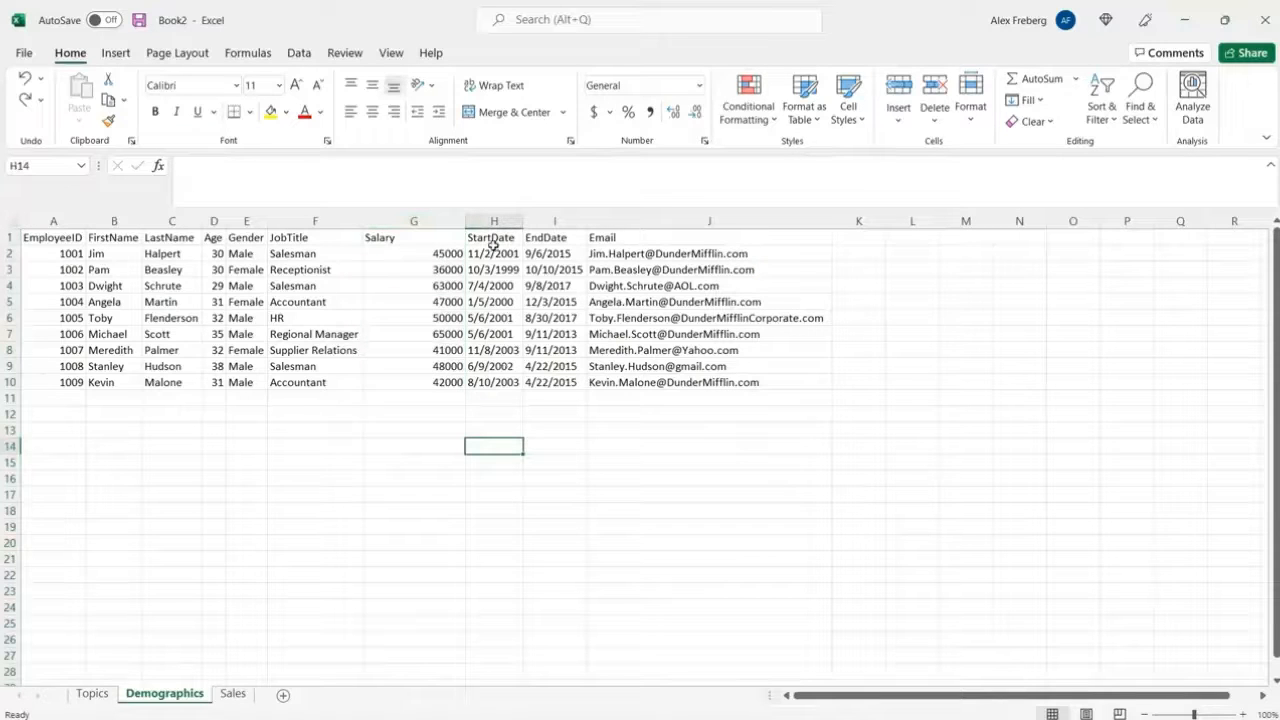
# Start a Duplicate Values highlight rule on the entire StartDate column
pyautogui.click(504, 321)
pyautogui.moveTo(508, 324); pyautogui.dragTo(505, 337)
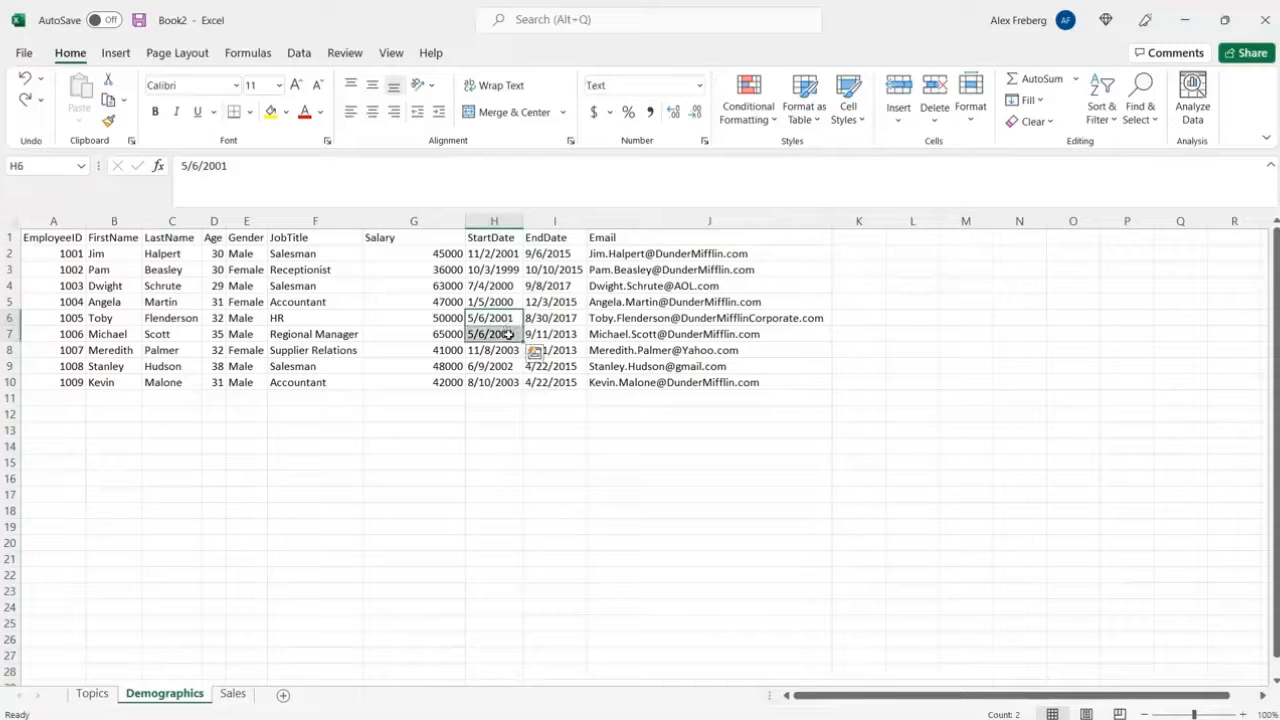
pyautogui.click(493, 221)
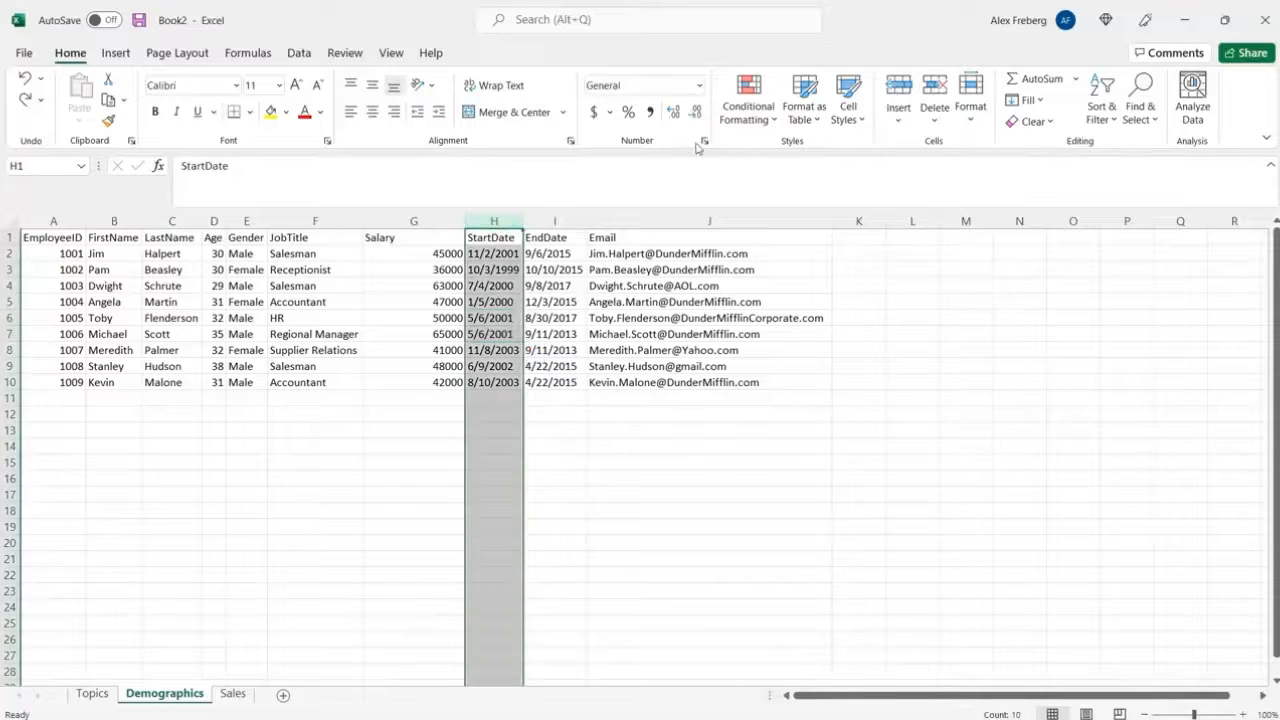
pyautogui.click(751, 117)
pyautogui.moveTo(855, 156)
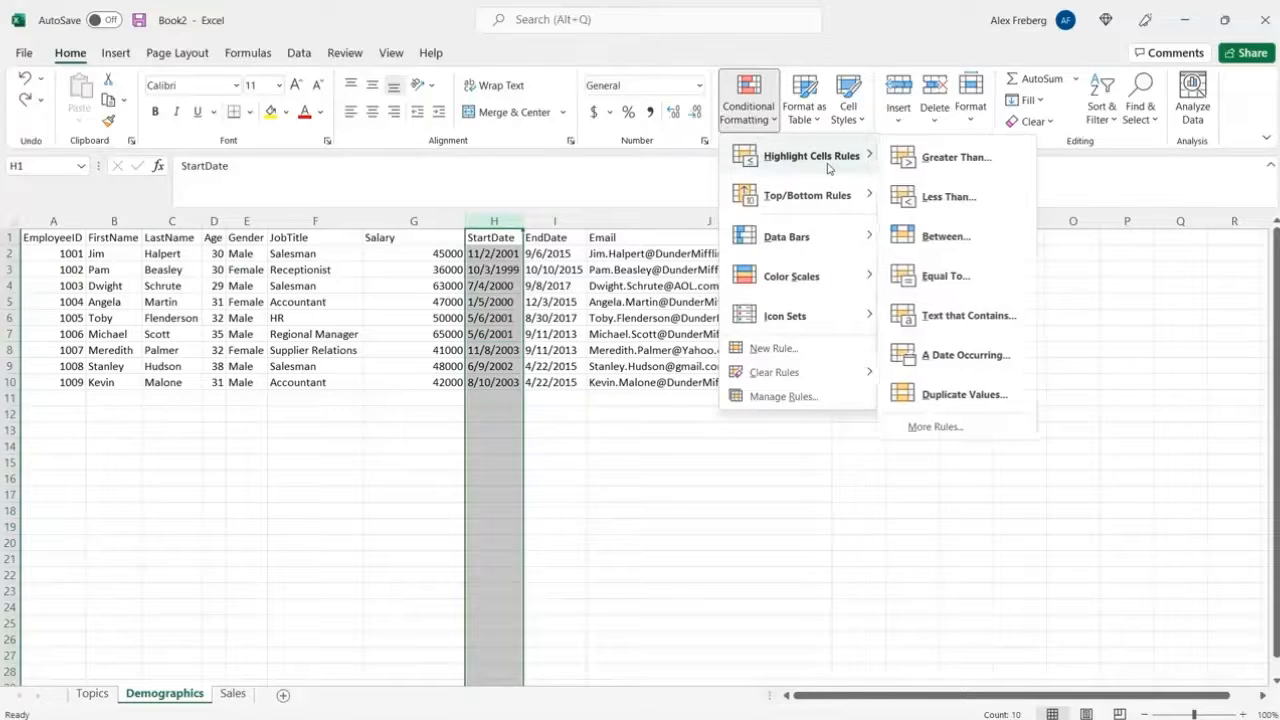
pyautogui.click(968, 394)
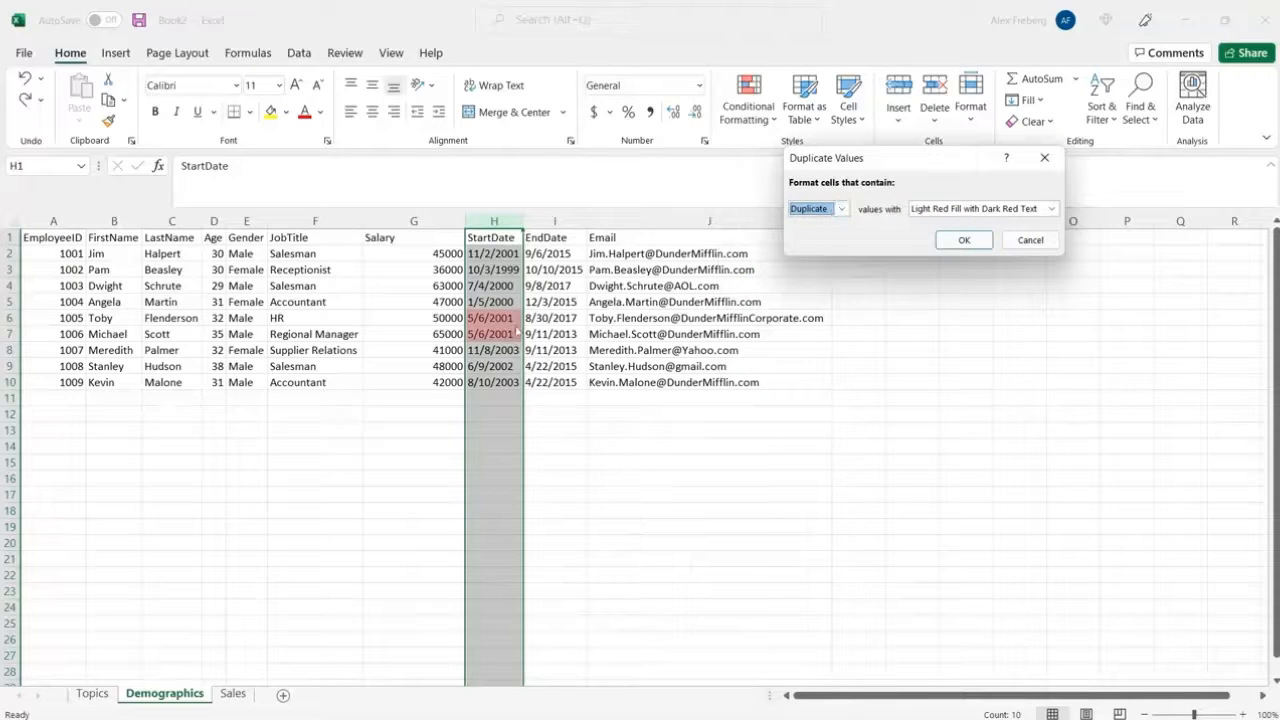
# Preview the StartDate rule on Unique values and switch it back to Duplicate
pyautogui.click(842, 212)
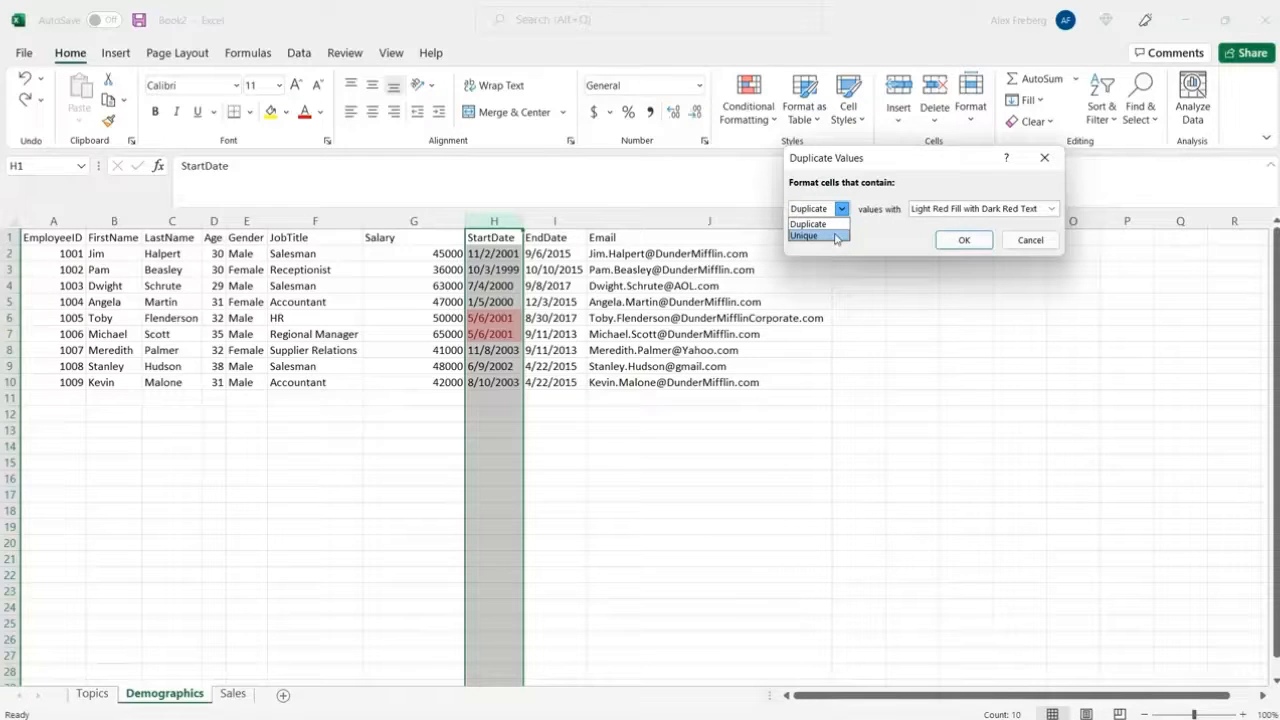
pyautogui.click(835, 237)
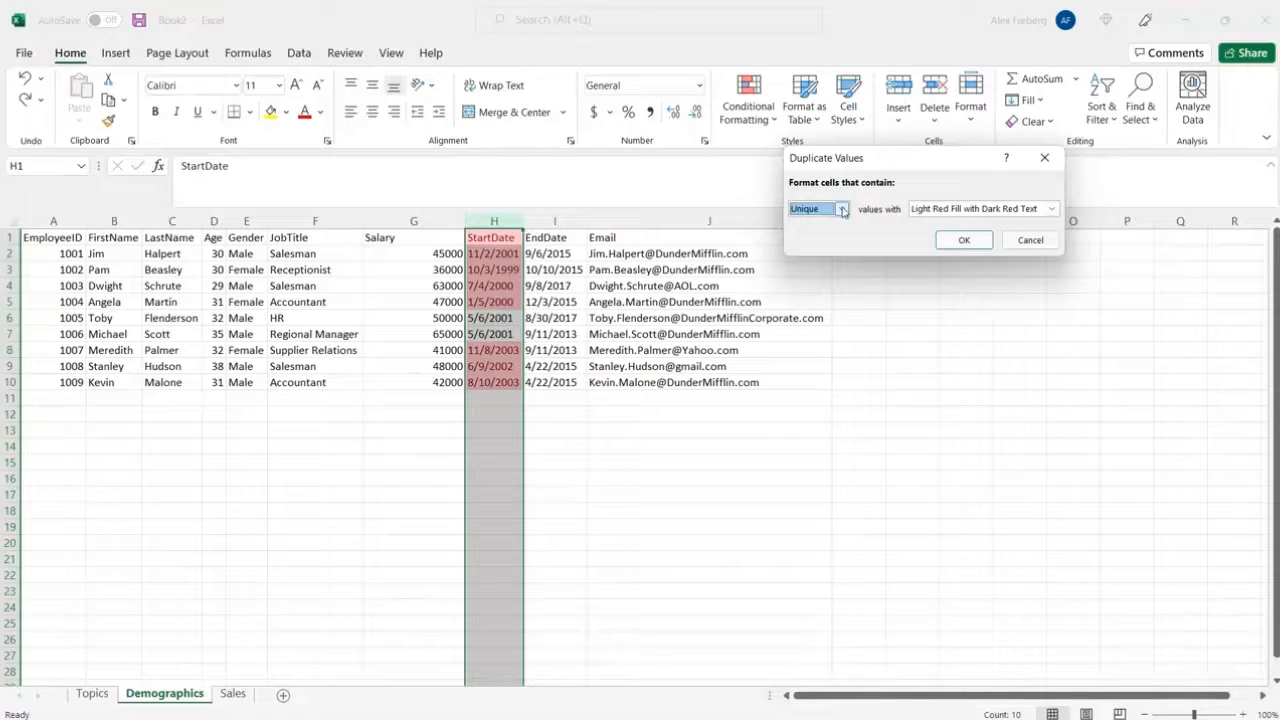
pyautogui.click(842, 209)
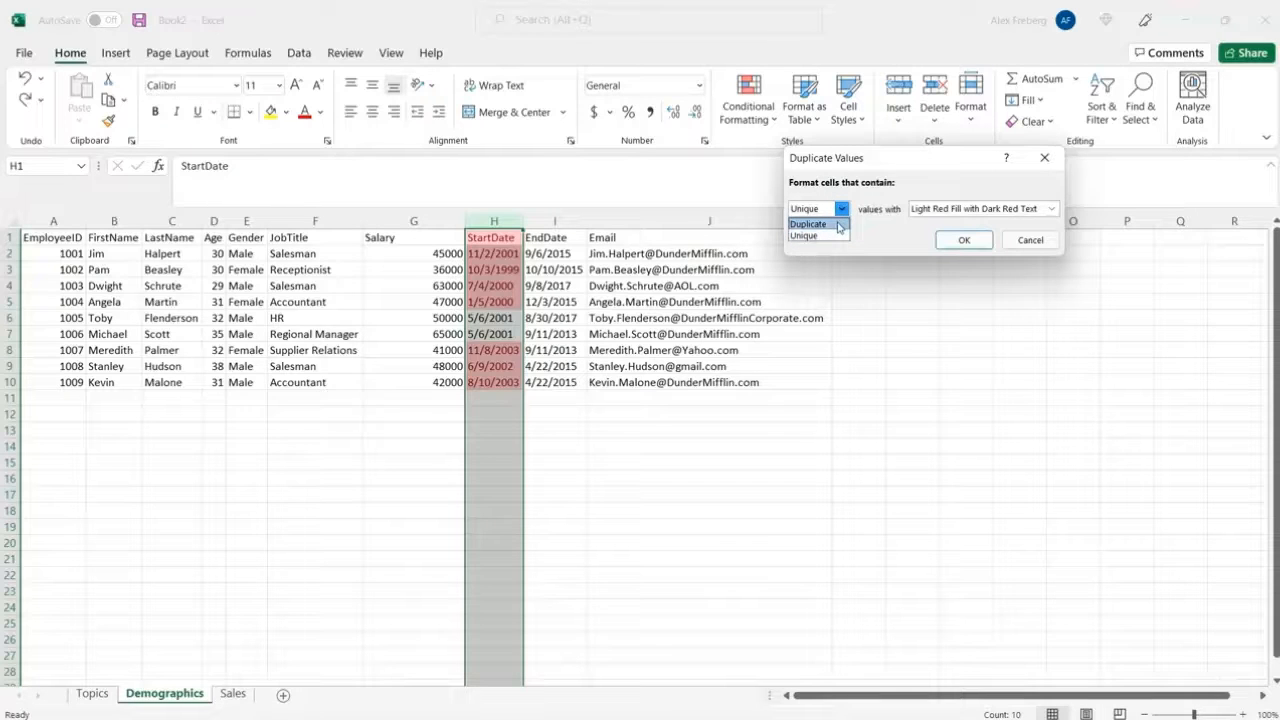
pyautogui.click(838, 225)
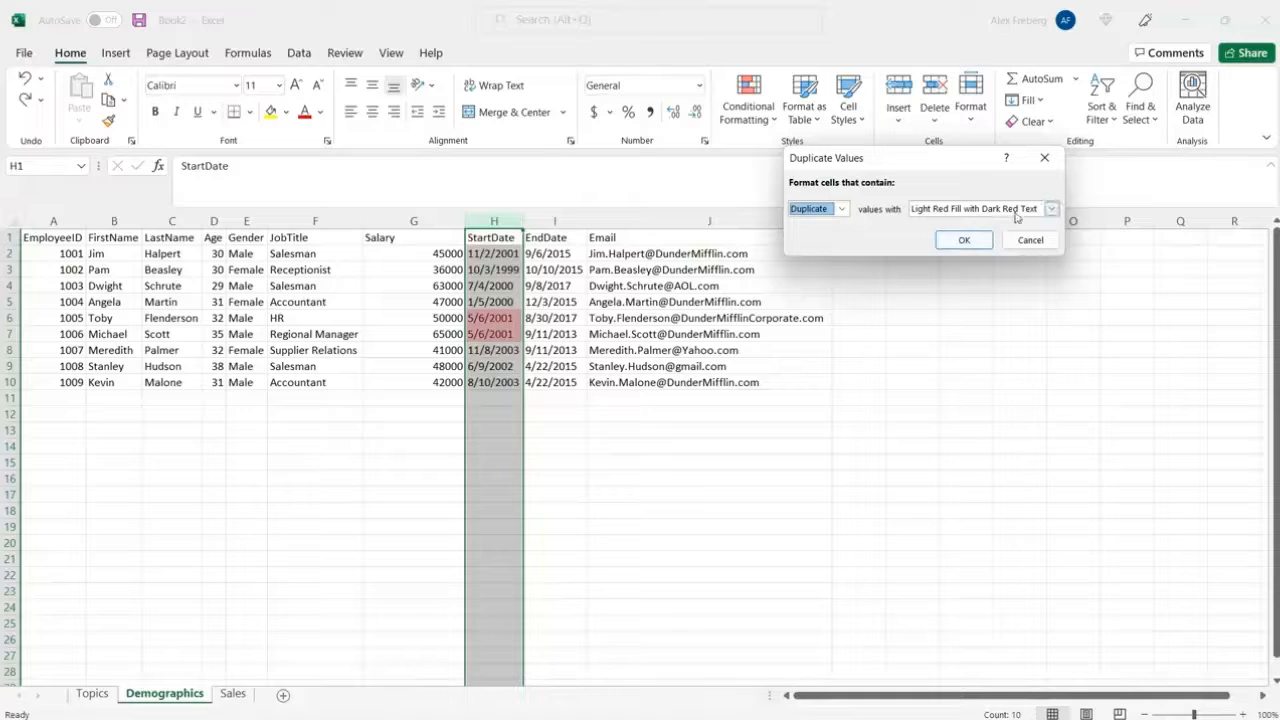
# Preview yellow-fill and red-text formats for the duplicate start dates and apply the rule with Light Red Fill with Dark Red Text
pyautogui.click(1051, 209)
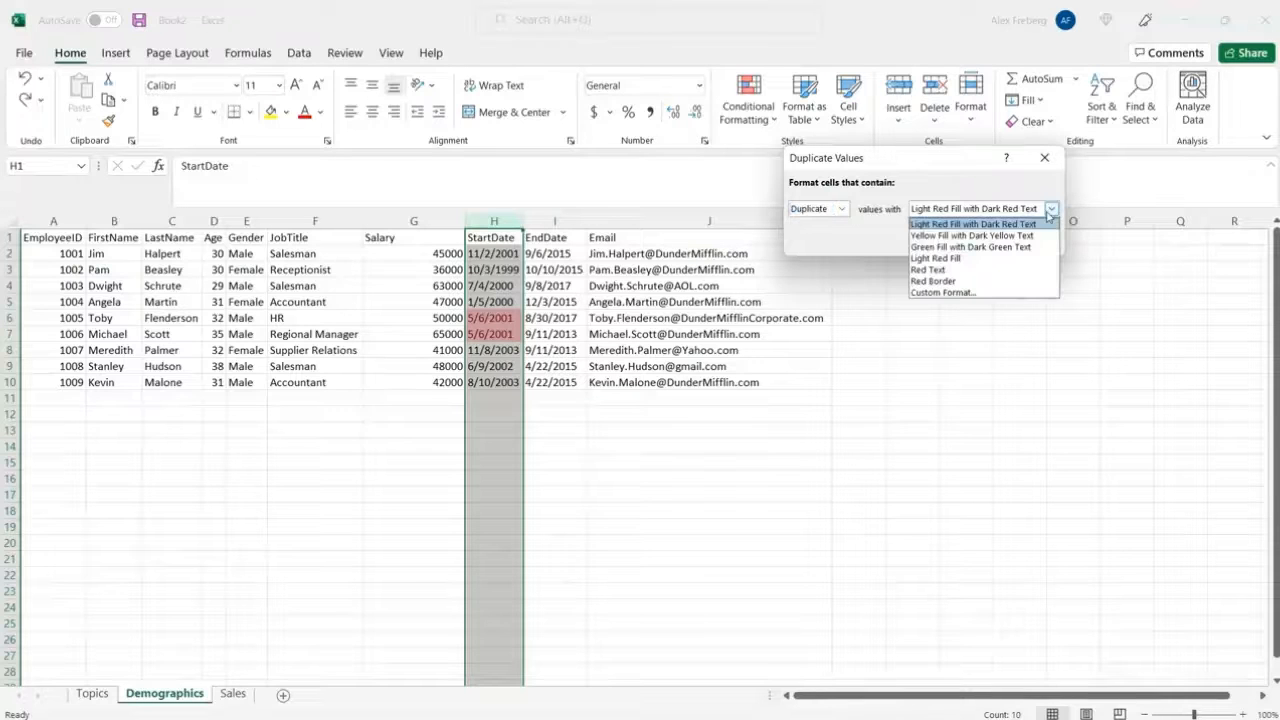
pyautogui.click(1026, 236)
pyautogui.click(1051, 209)
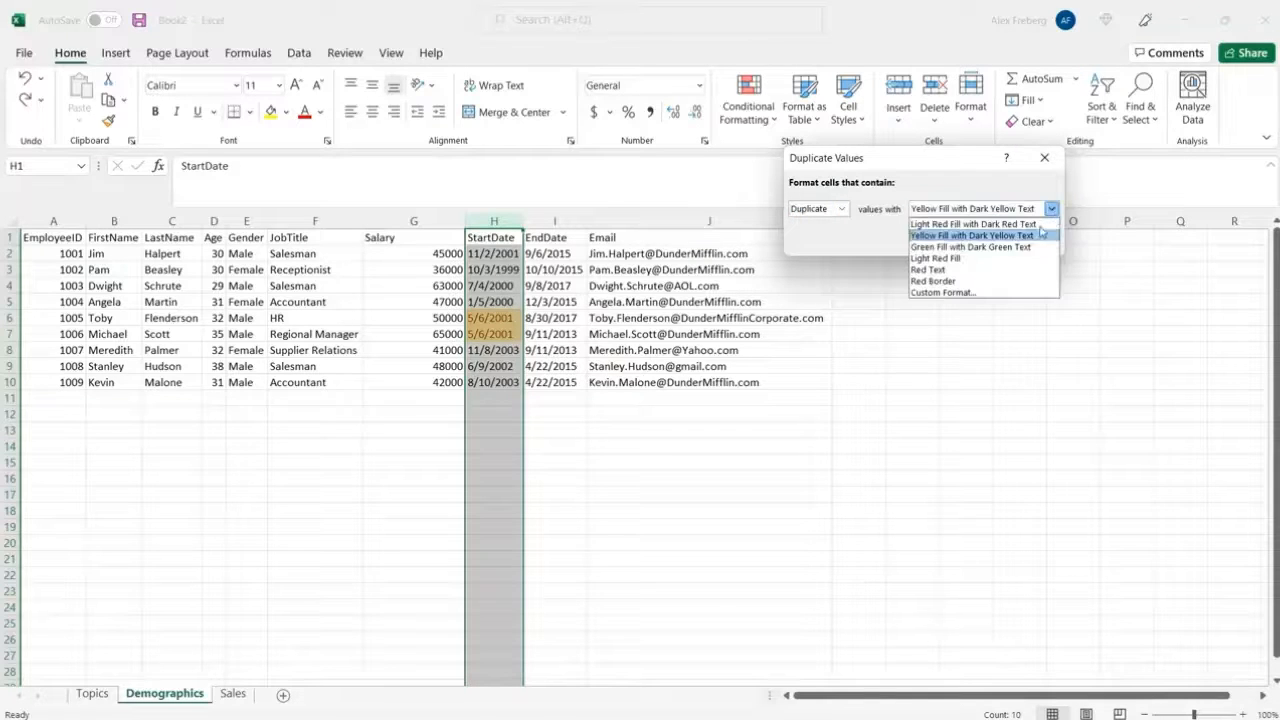
pyautogui.click(1010, 271)
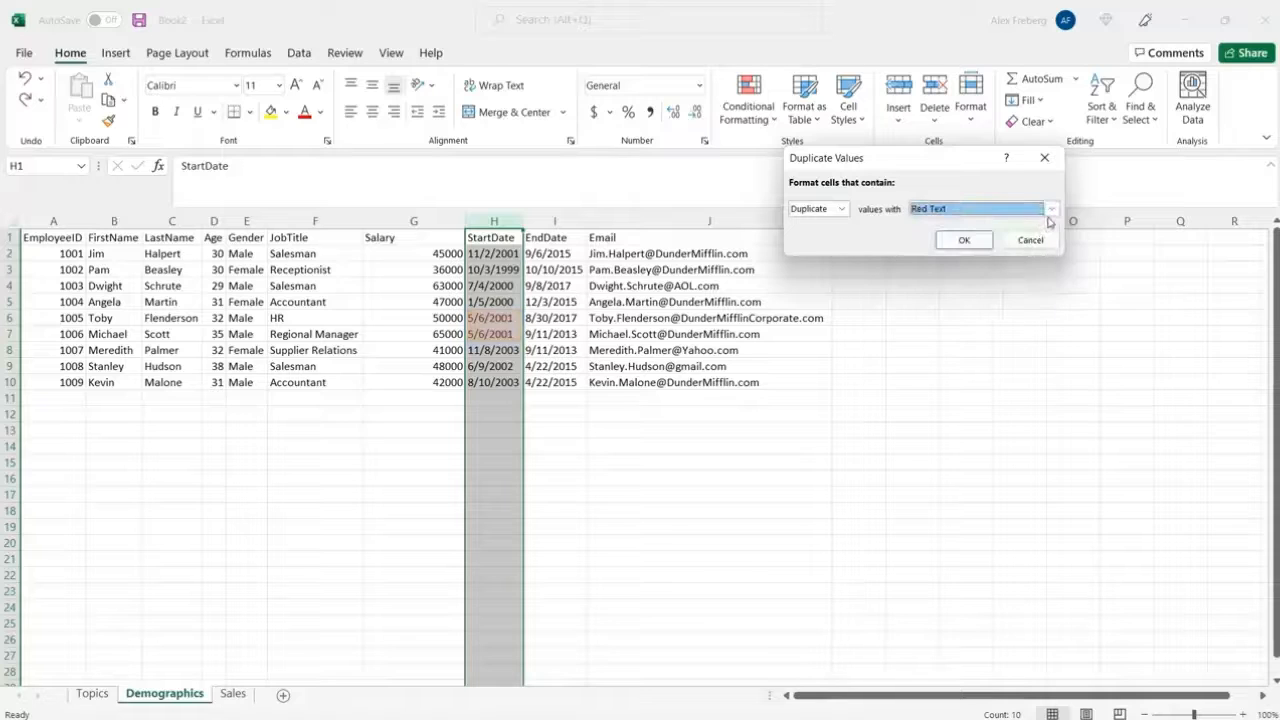
pyautogui.click(1051, 209)
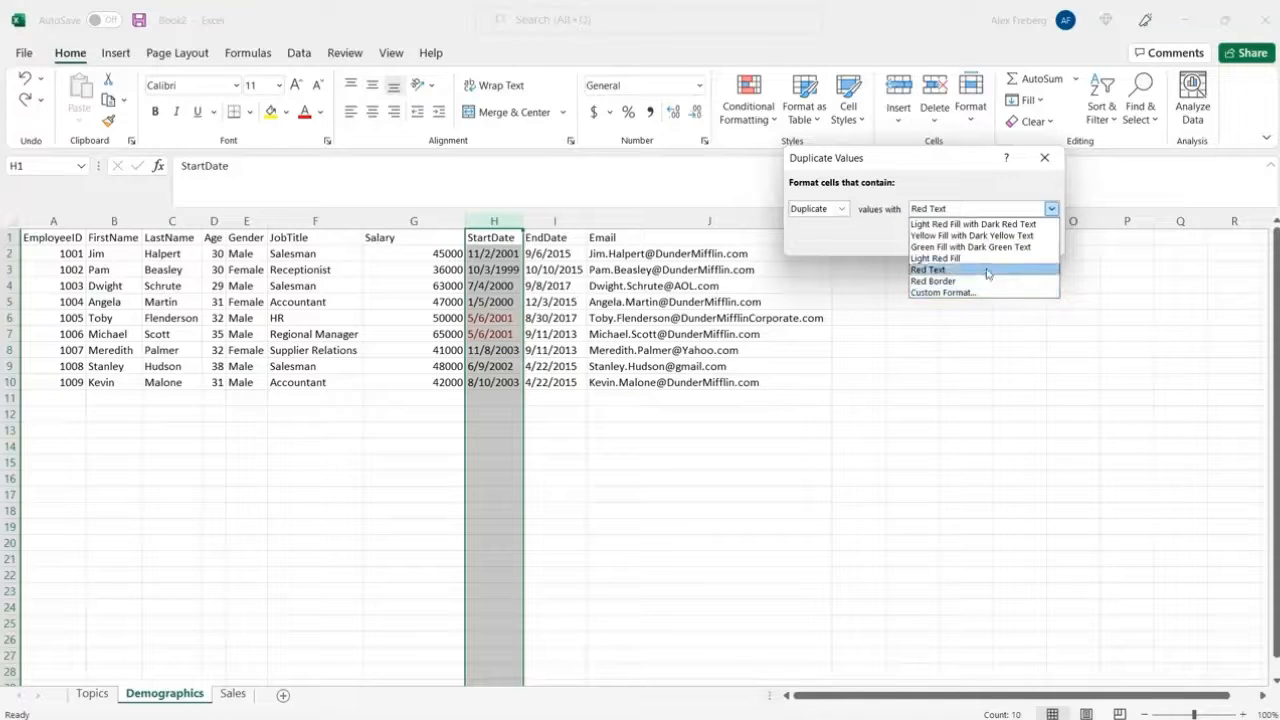
pyautogui.click(992, 225)
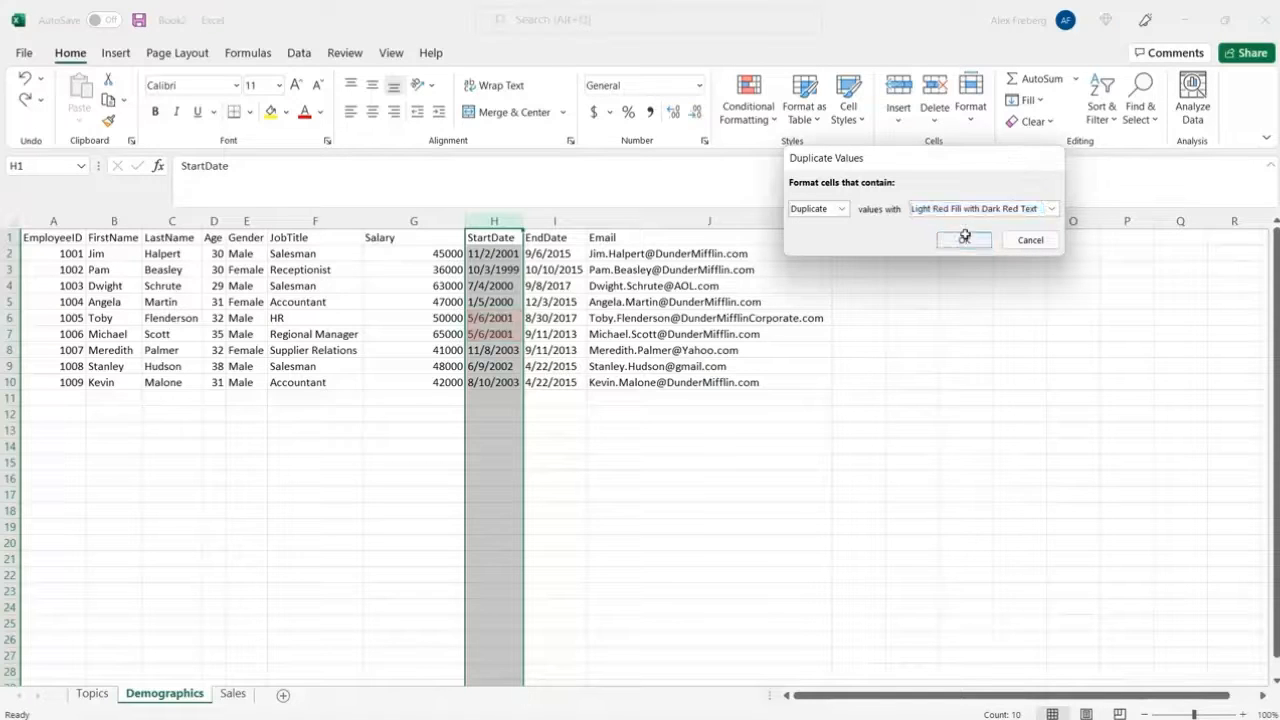
pyautogui.click(965, 240)
# Examine the highlighted duplicate start dates and consider the EmployeeID column as another place to check for duplicates
pyautogui.moveTo(505, 316); pyautogui.dragTo(500, 333)
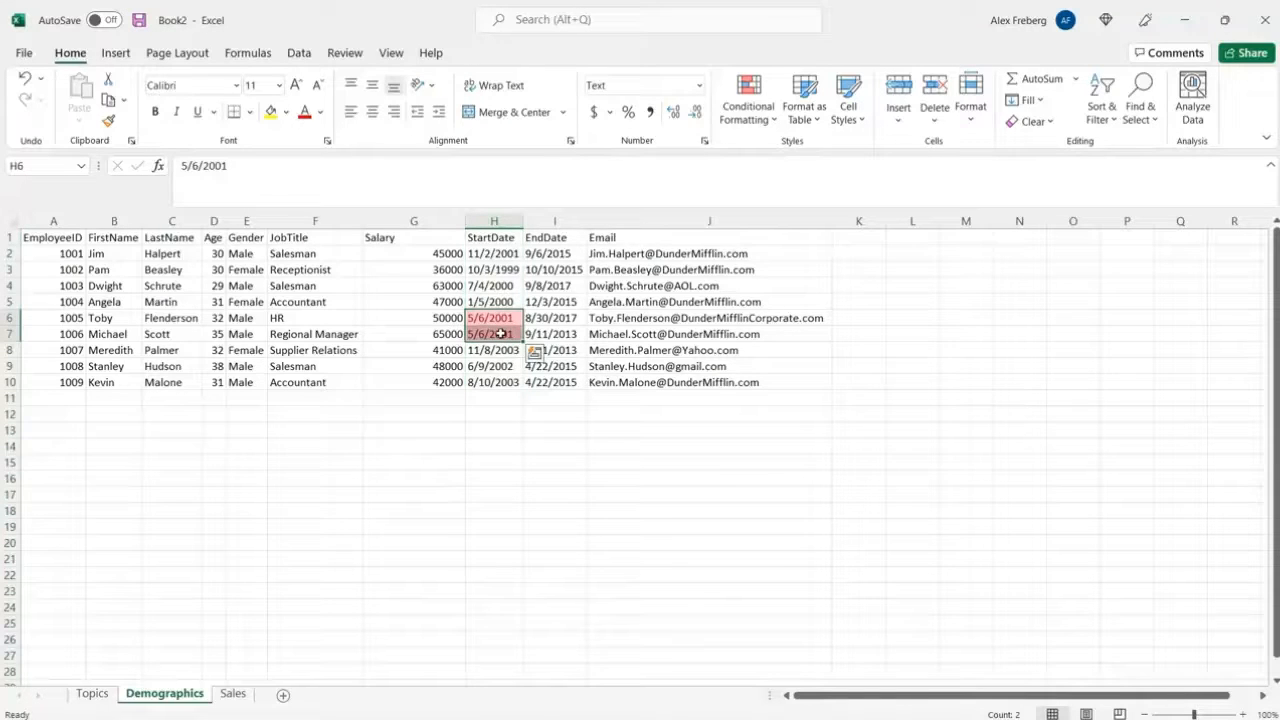
pyautogui.click(496, 398)
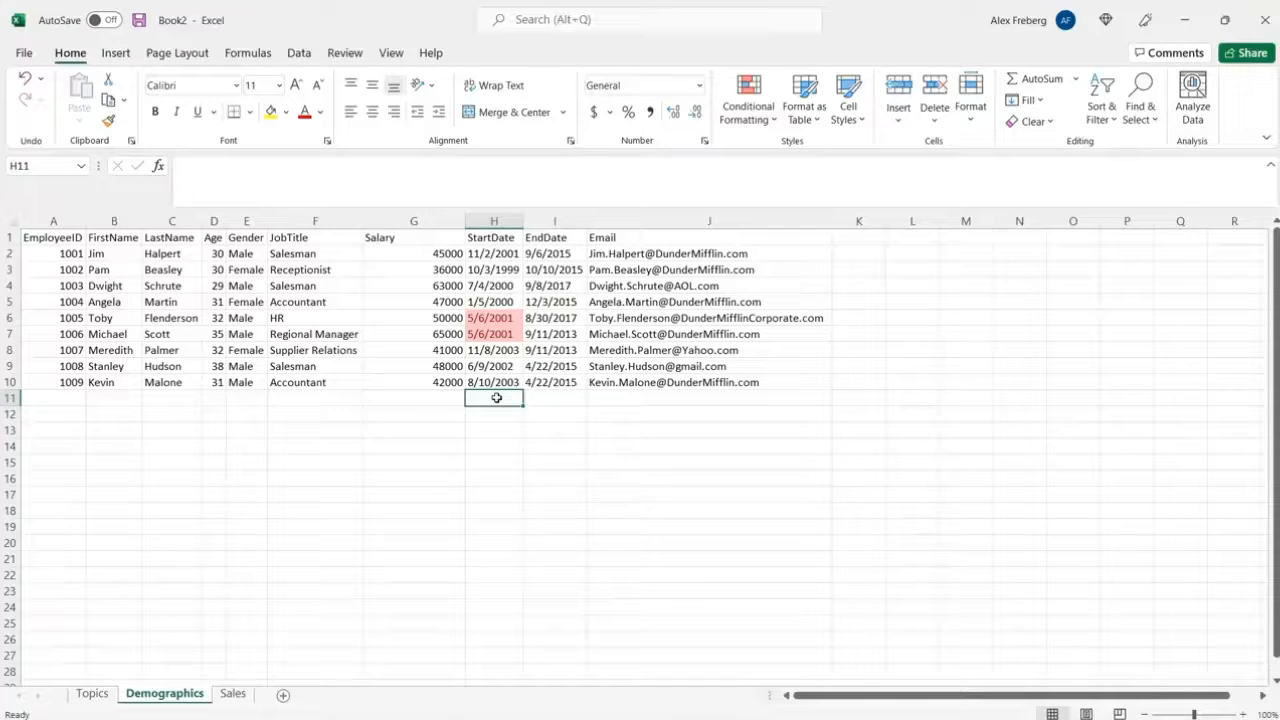
pyautogui.click(54, 221)
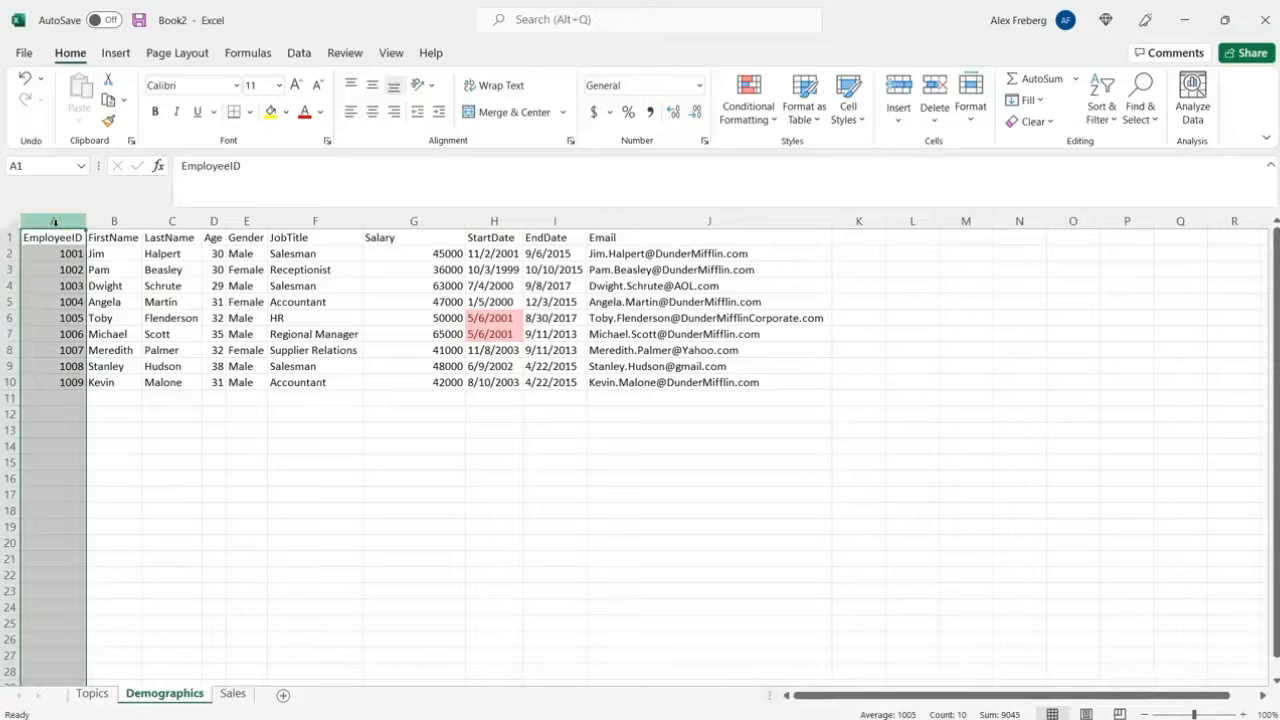
pyautogui.click(162, 426)
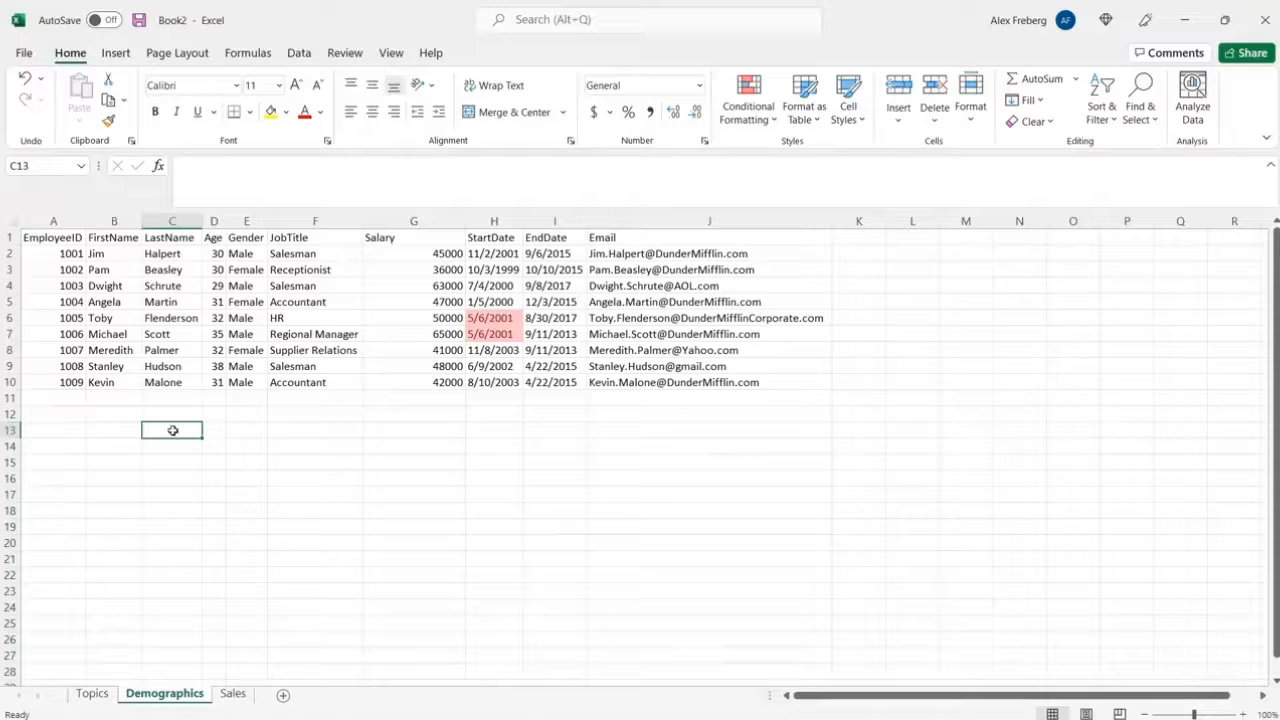
pyautogui.click(45, 220)
pyautogui.click(58, 268)
pyautogui.click(53, 284)
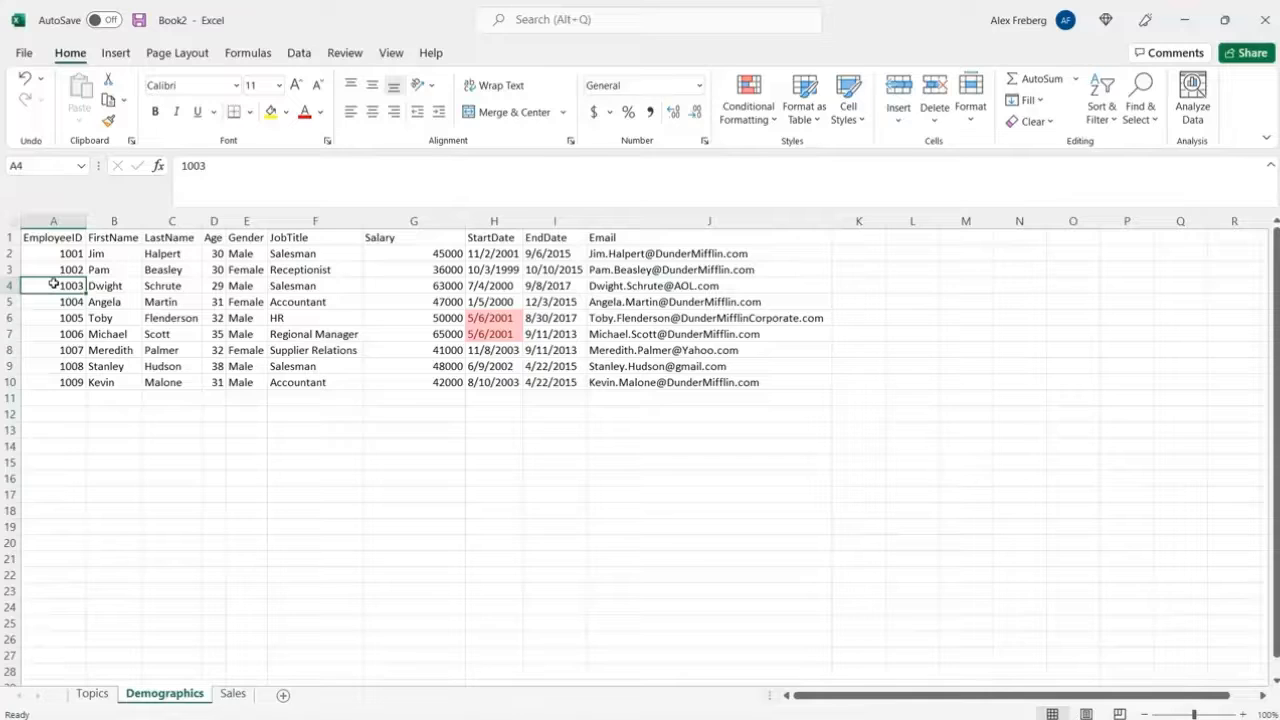
pyautogui.click(467, 317)
pyautogui.moveTo(467, 317); pyautogui.dragTo(471, 334)
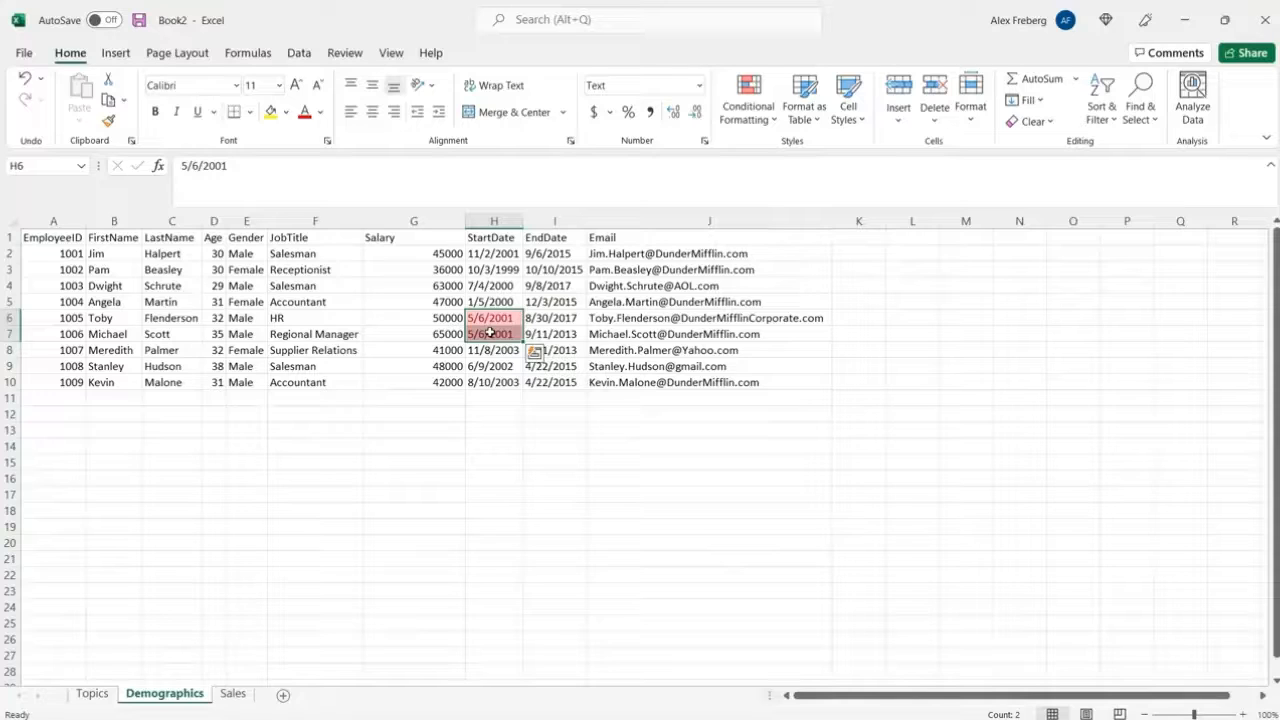
pyautogui.click(492, 287)
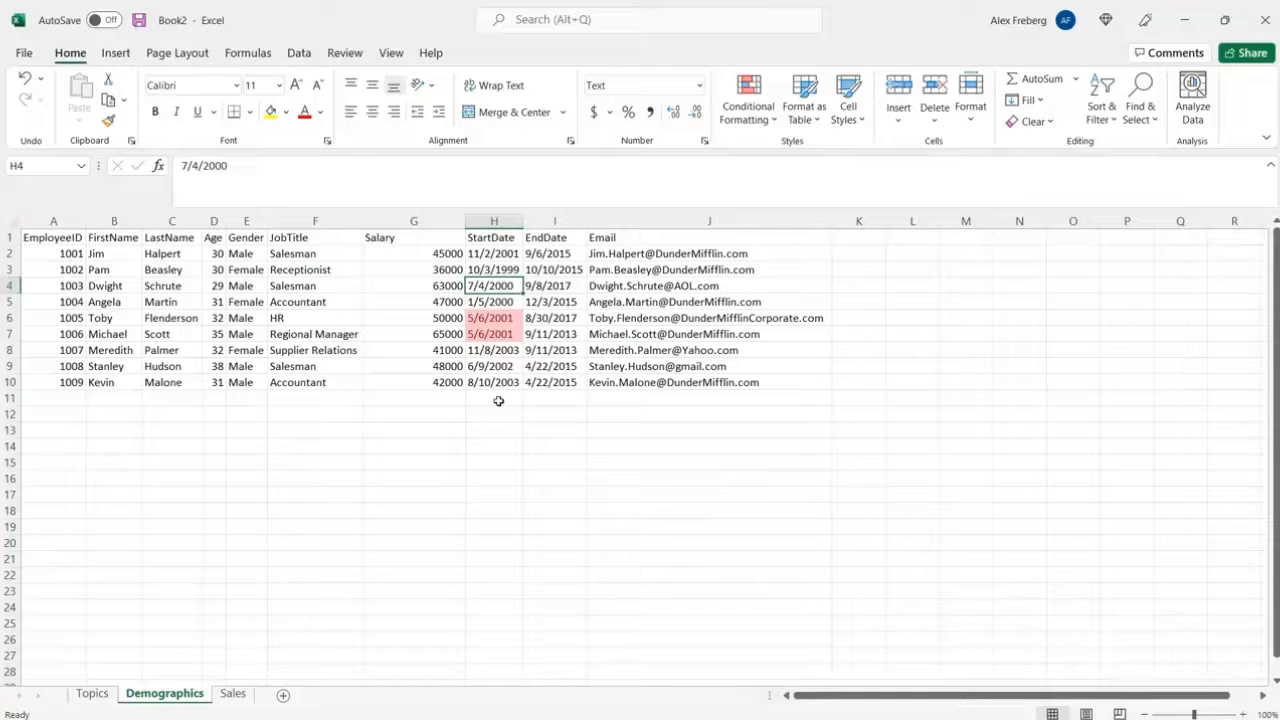
# Add filters to the header row of the employee table
pyautogui.click(9, 237)
pyautogui.click(299, 53)
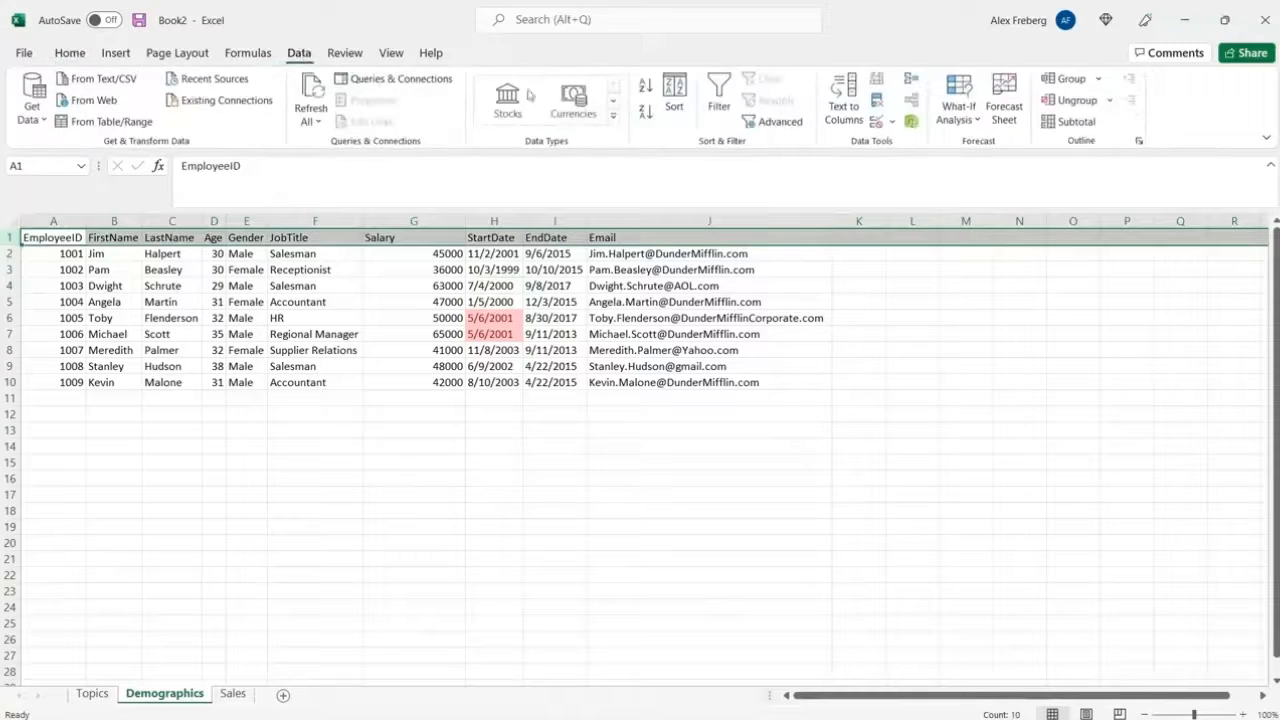
pyautogui.click(719, 100)
pyautogui.click(505, 268)
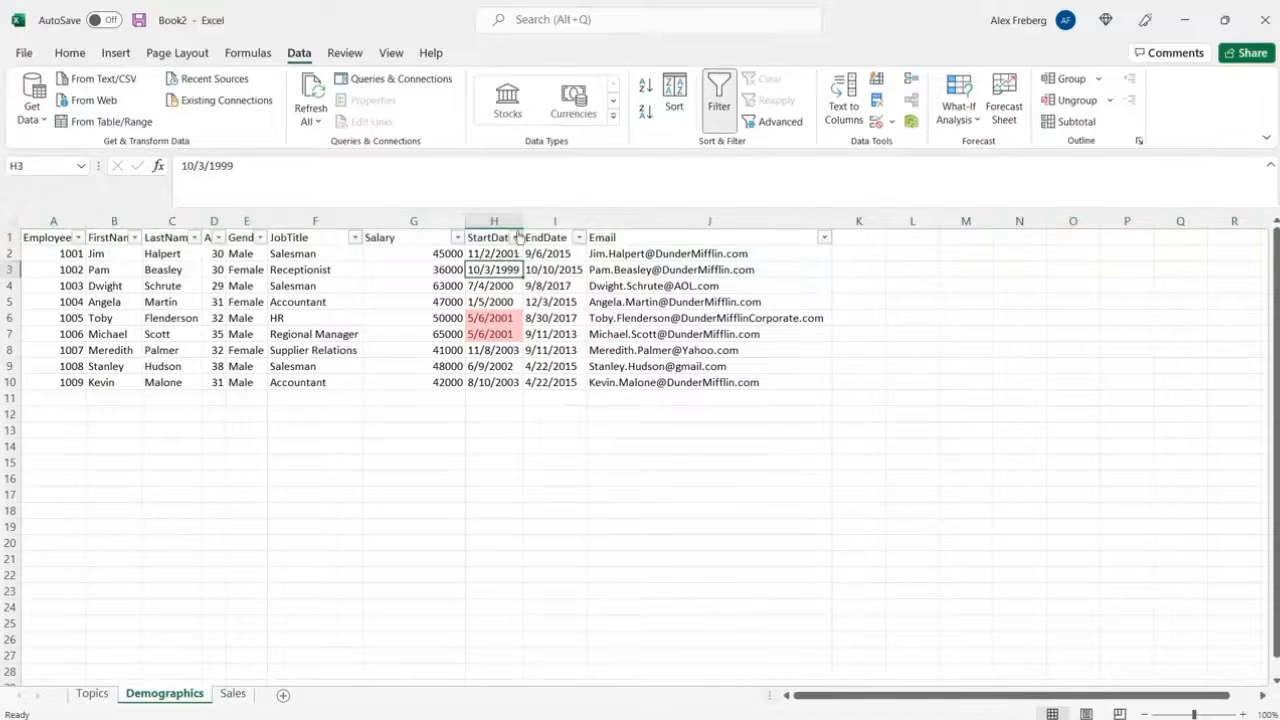
# Sort the table on StartDate by the light red cell color and check the dates brought to the top
pyautogui.click(516, 238)
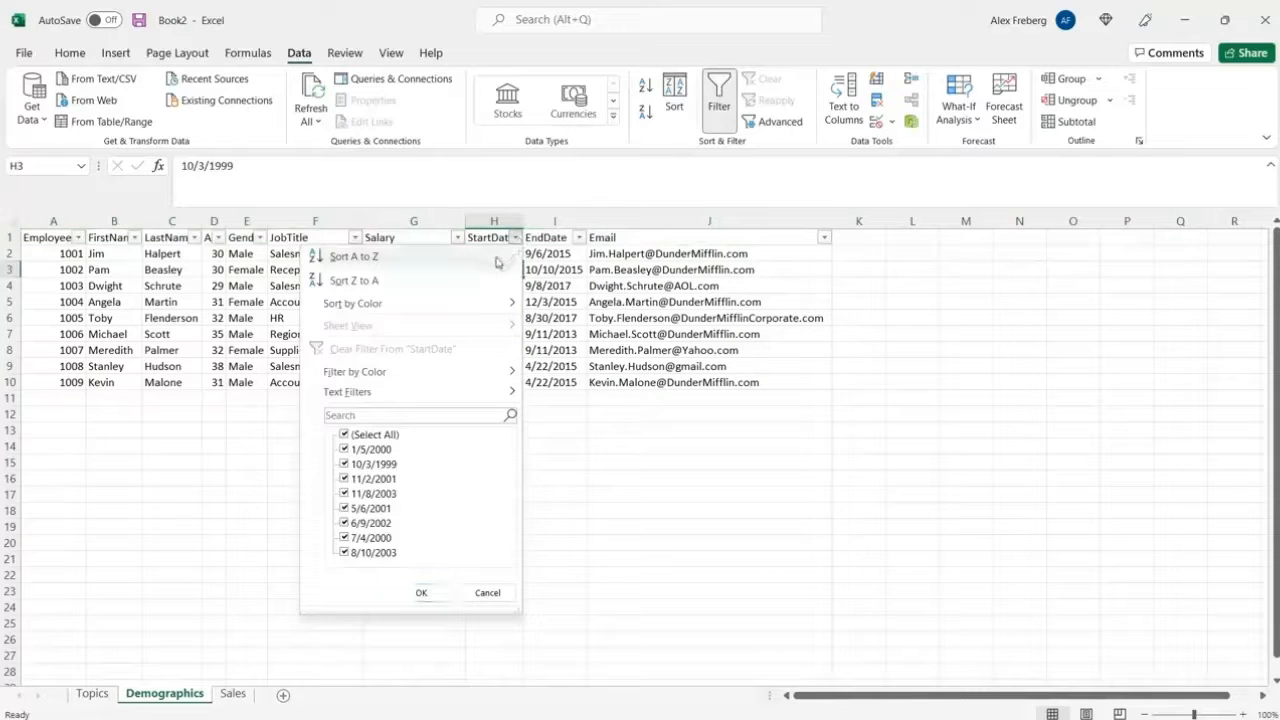
pyautogui.moveTo(480, 310)
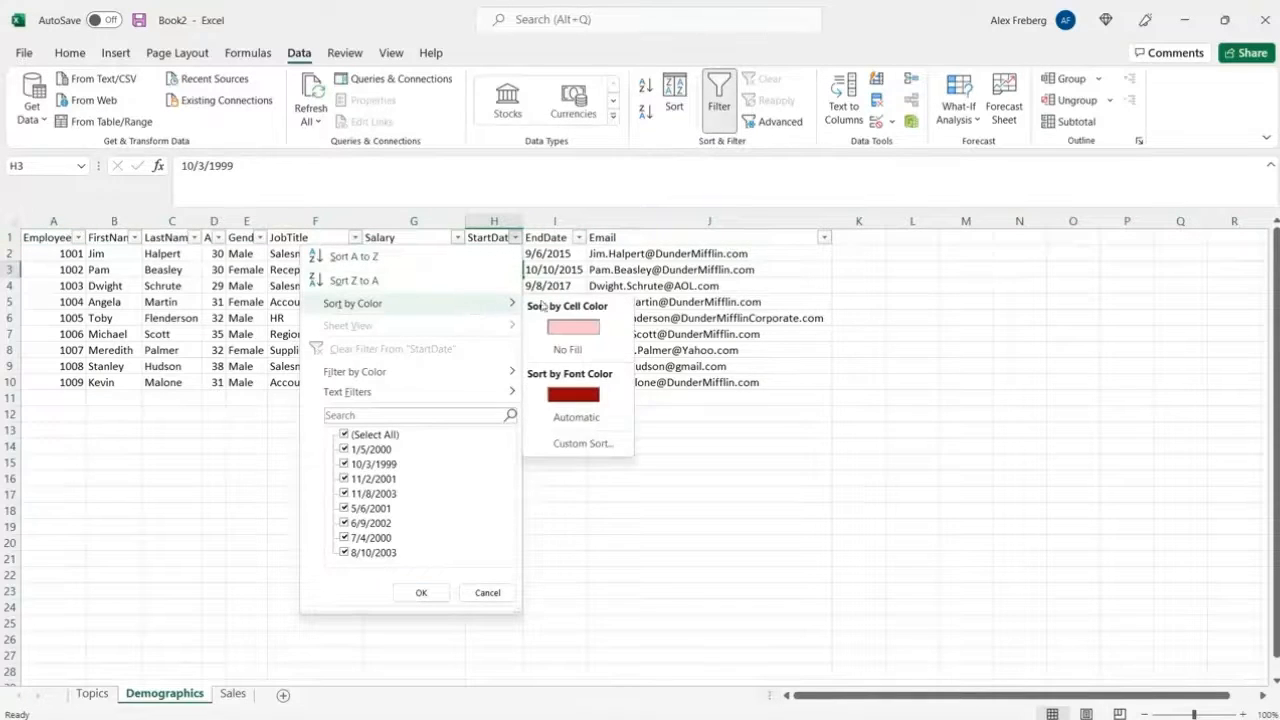
pyautogui.click(588, 328)
pyautogui.moveTo(491, 253); pyautogui.dragTo(487, 276)
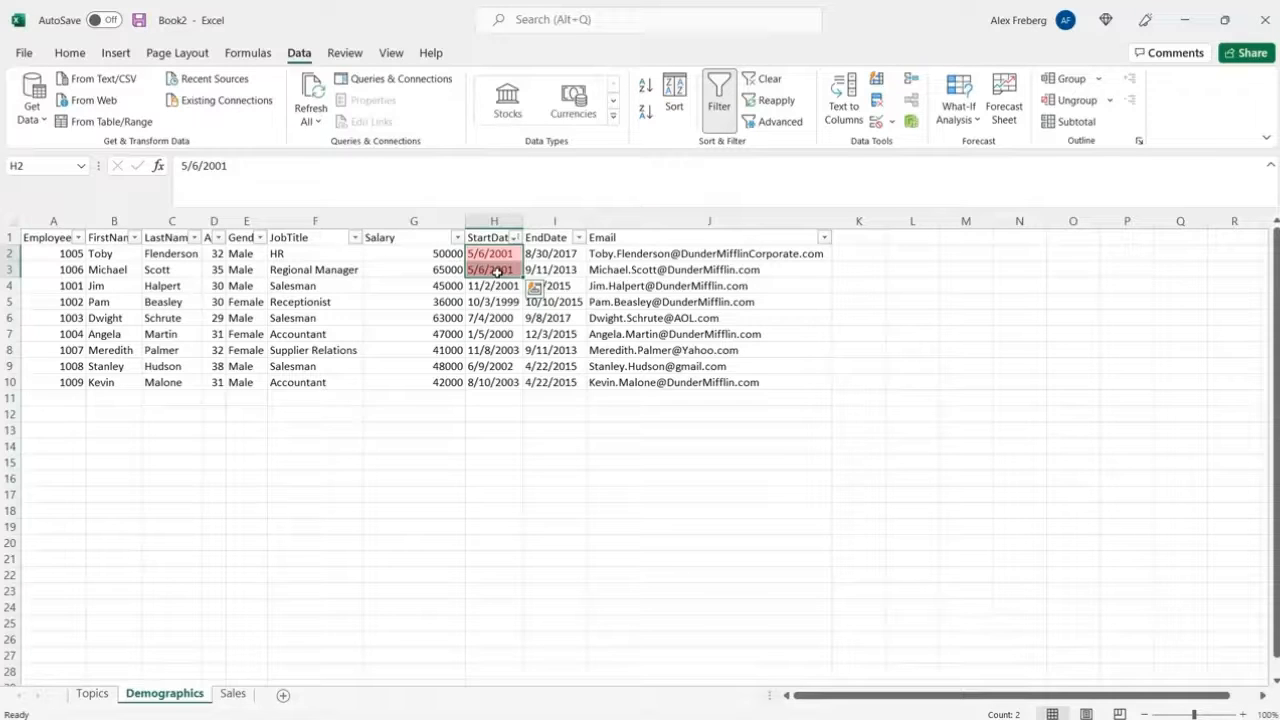
pyautogui.click(489, 287)
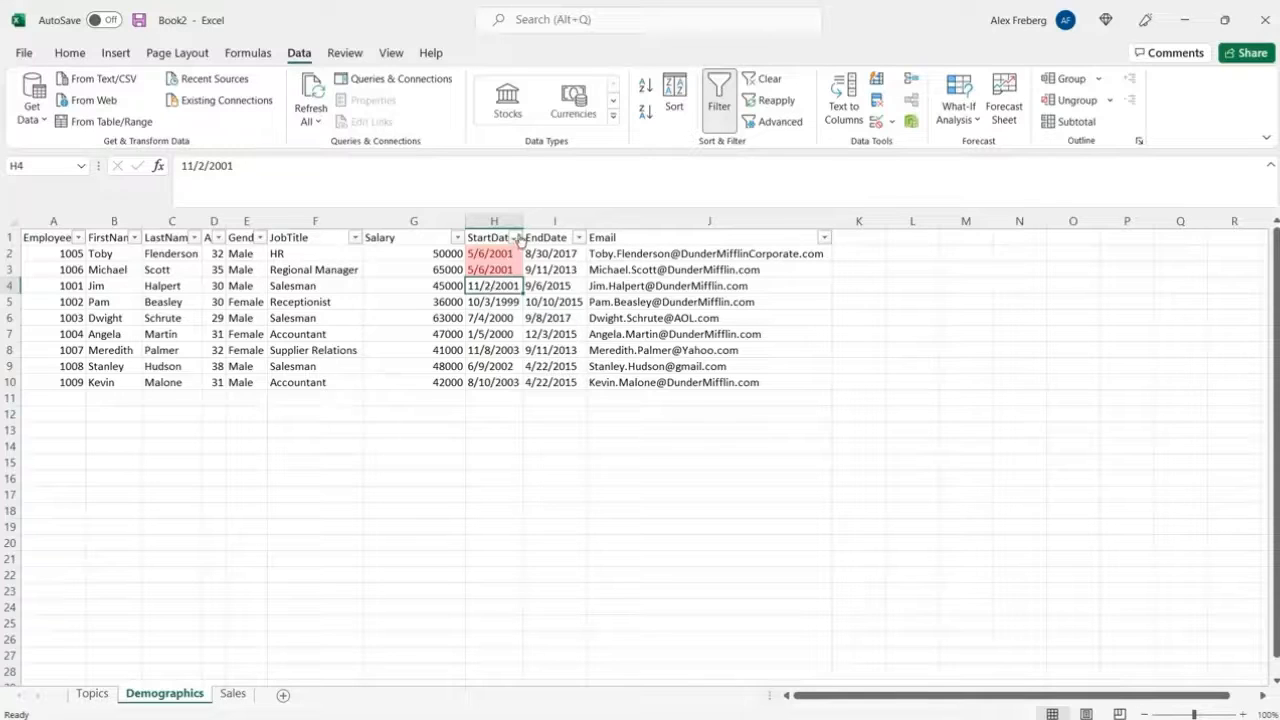
# Clear the color sort setting from the StartDate filter
pyautogui.click(514, 237)
pyautogui.moveTo(469, 302)
pyautogui.click(494, 221)
pyautogui.click(752, 82)
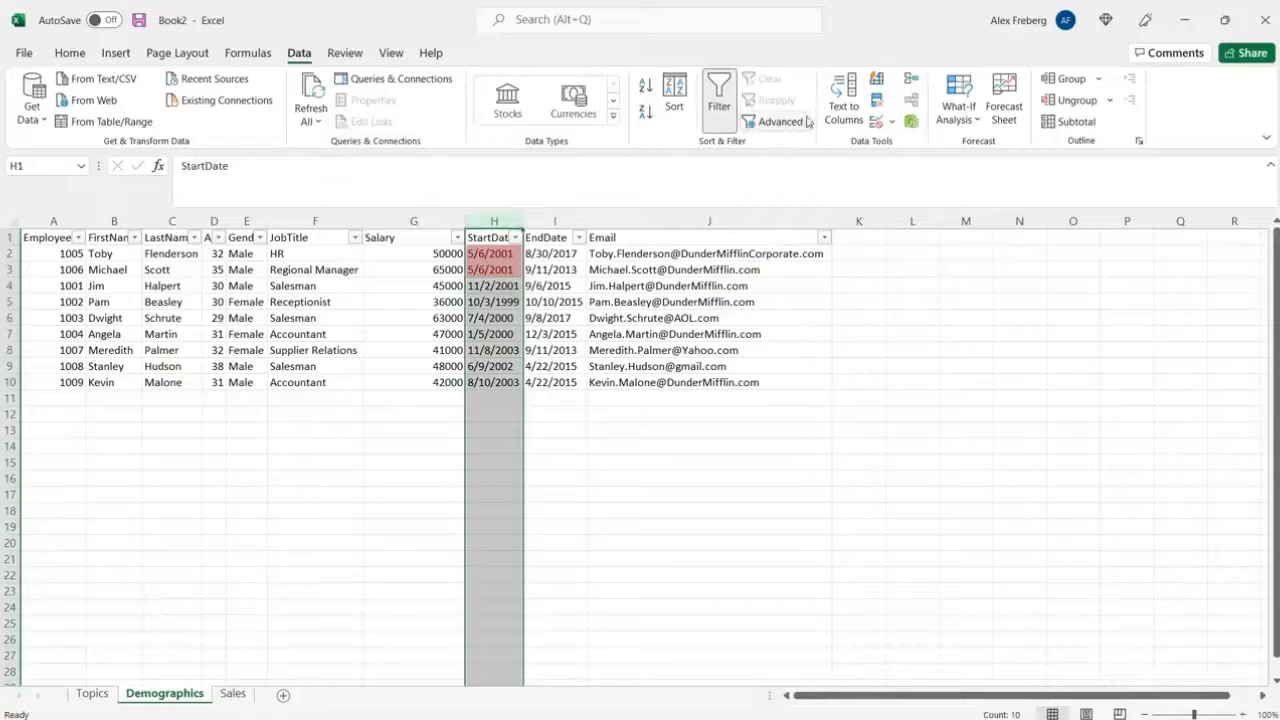
# Clear the duplicate-values conditional formatting from the selected StartDate column
pyautogui.click(70, 54)
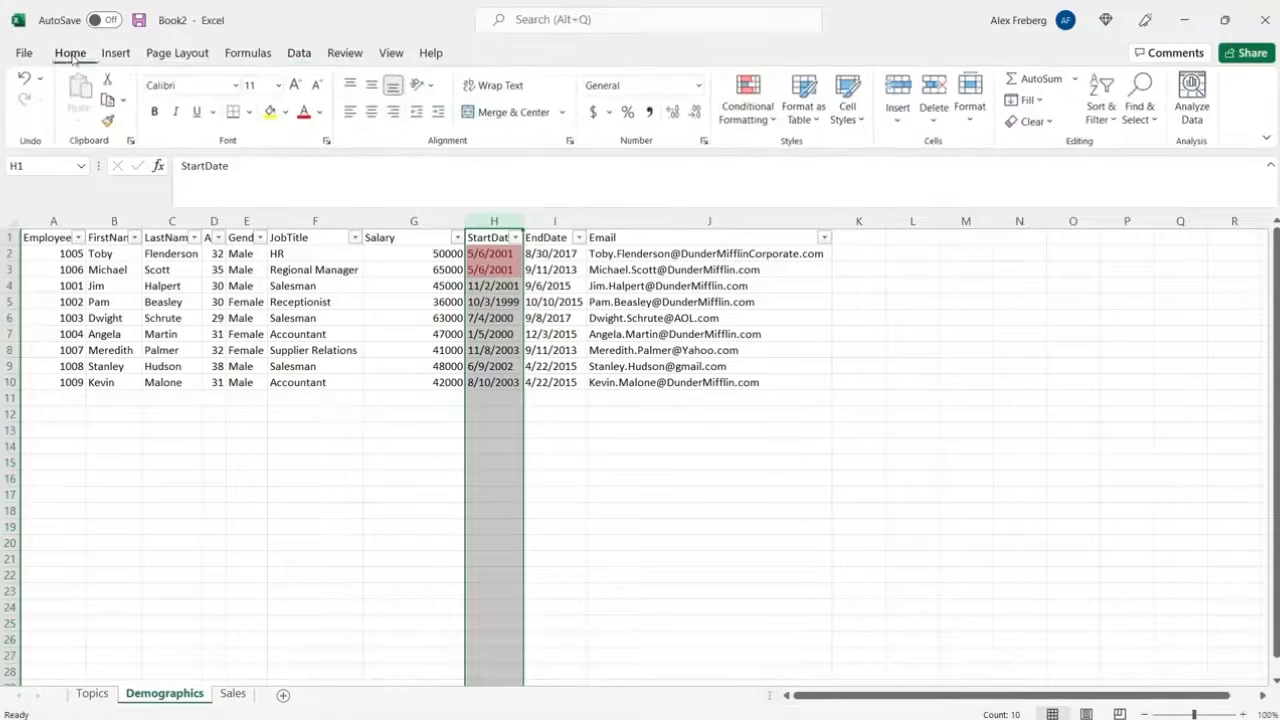
pyautogui.click(748, 100)
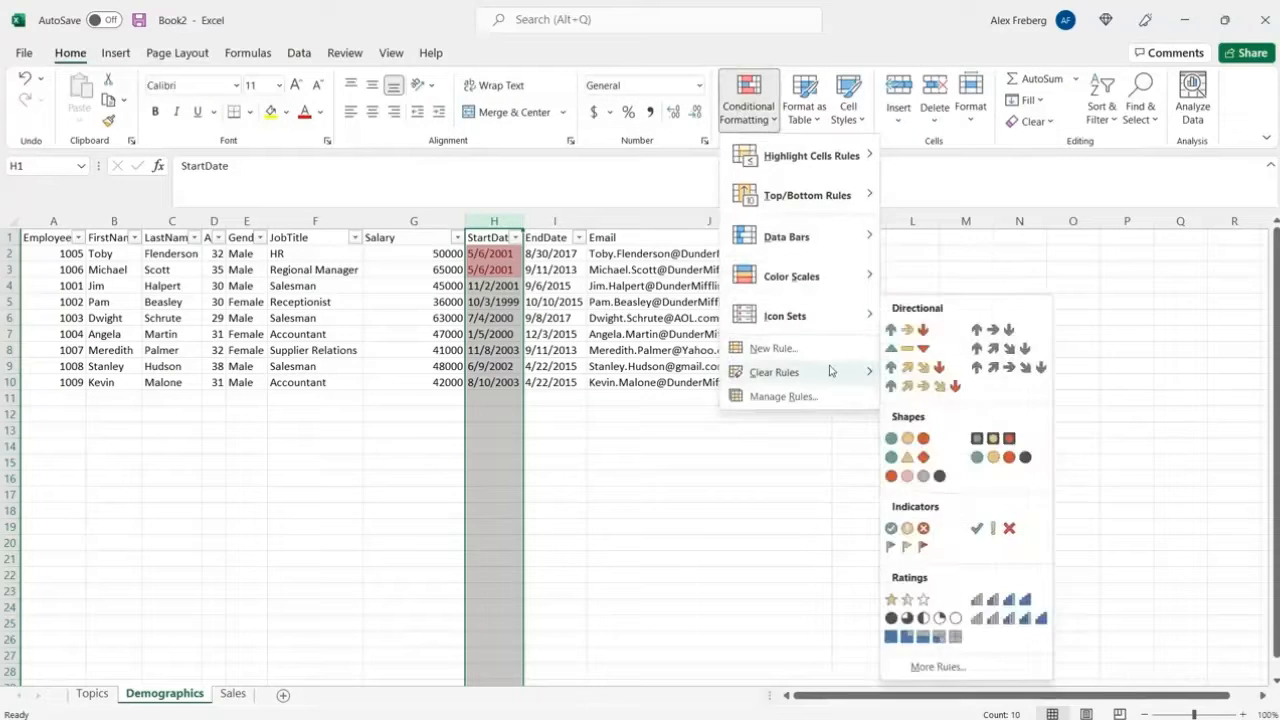
pyautogui.moveTo(829, 371)
pyautogui.click(940, 371)
pyautogui.click(551, 433)
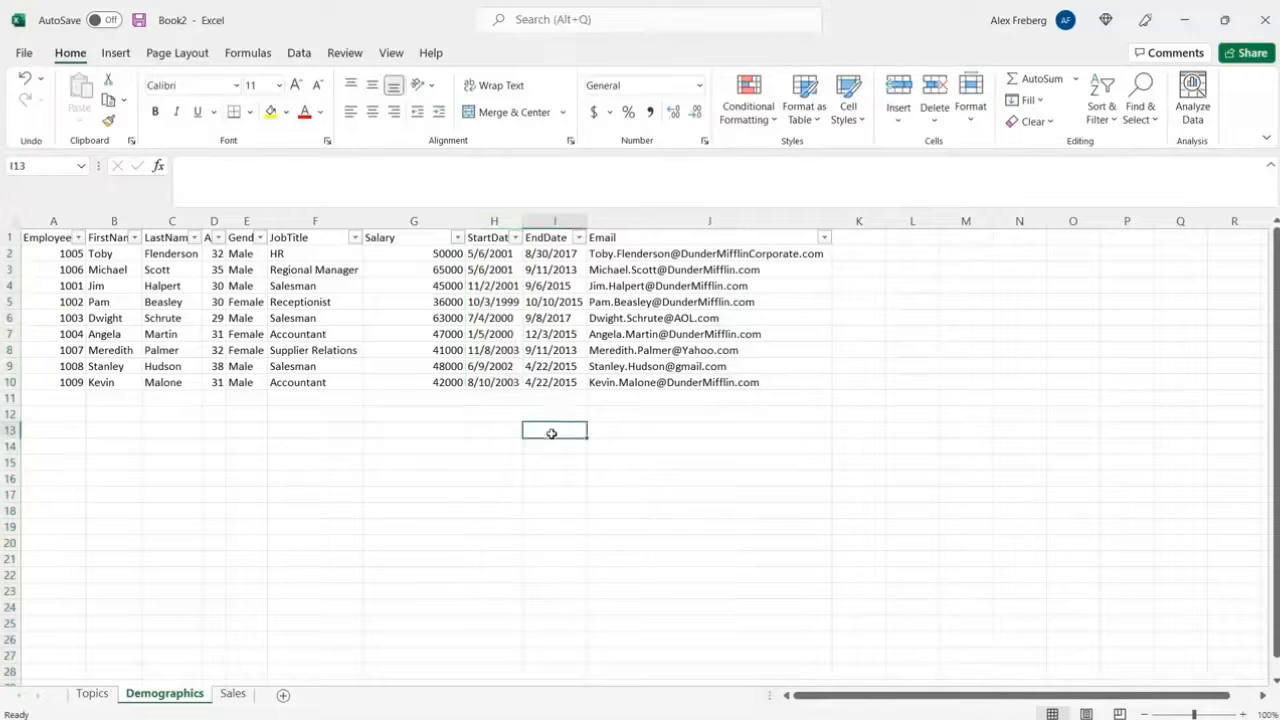
# Start a Text That Contains highlighting rule for the whole Email column
pyautogui.click(712, 221)
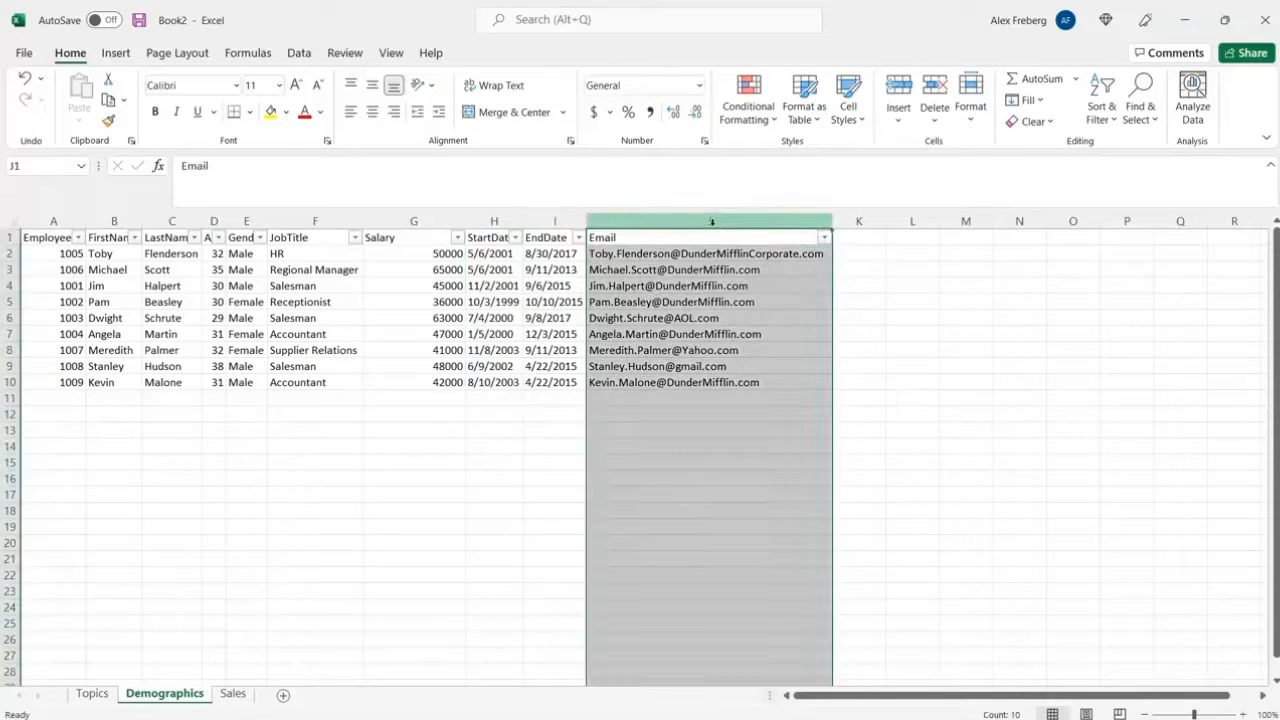
pyautogui.click(748, 100)
pyautogui.moveTo(778, 162)
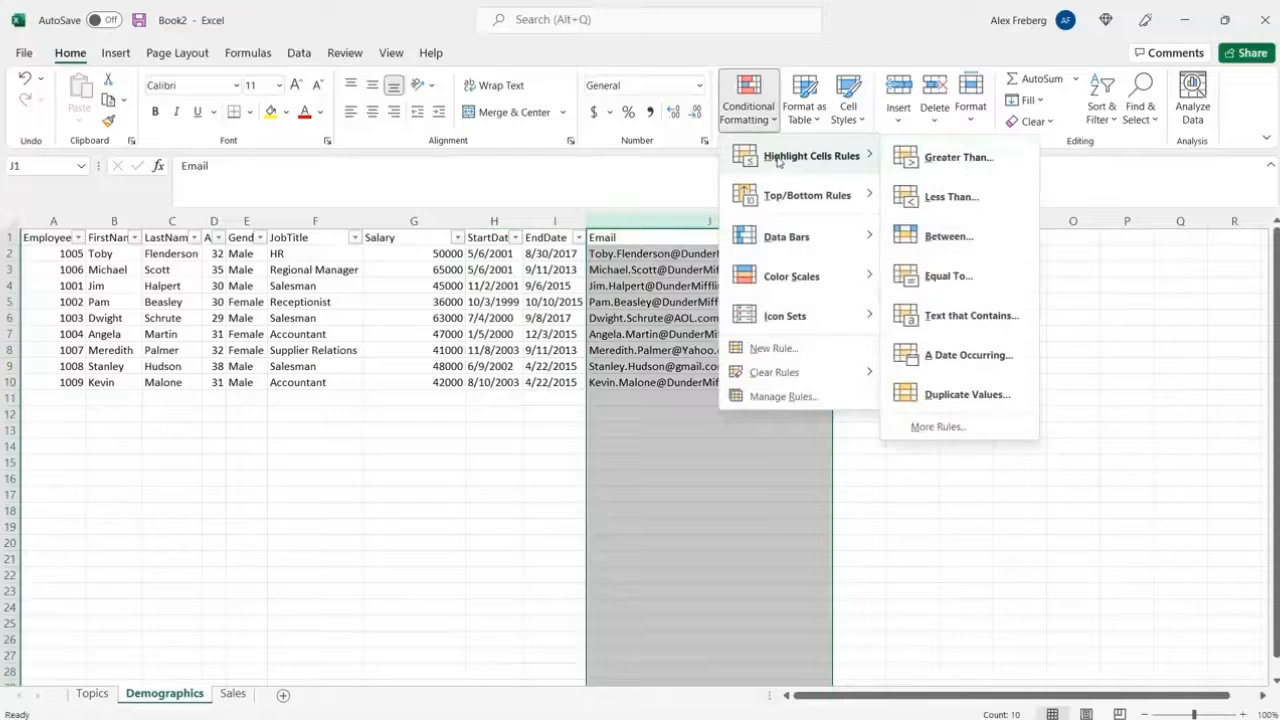
pyautogui.click(967, 316)
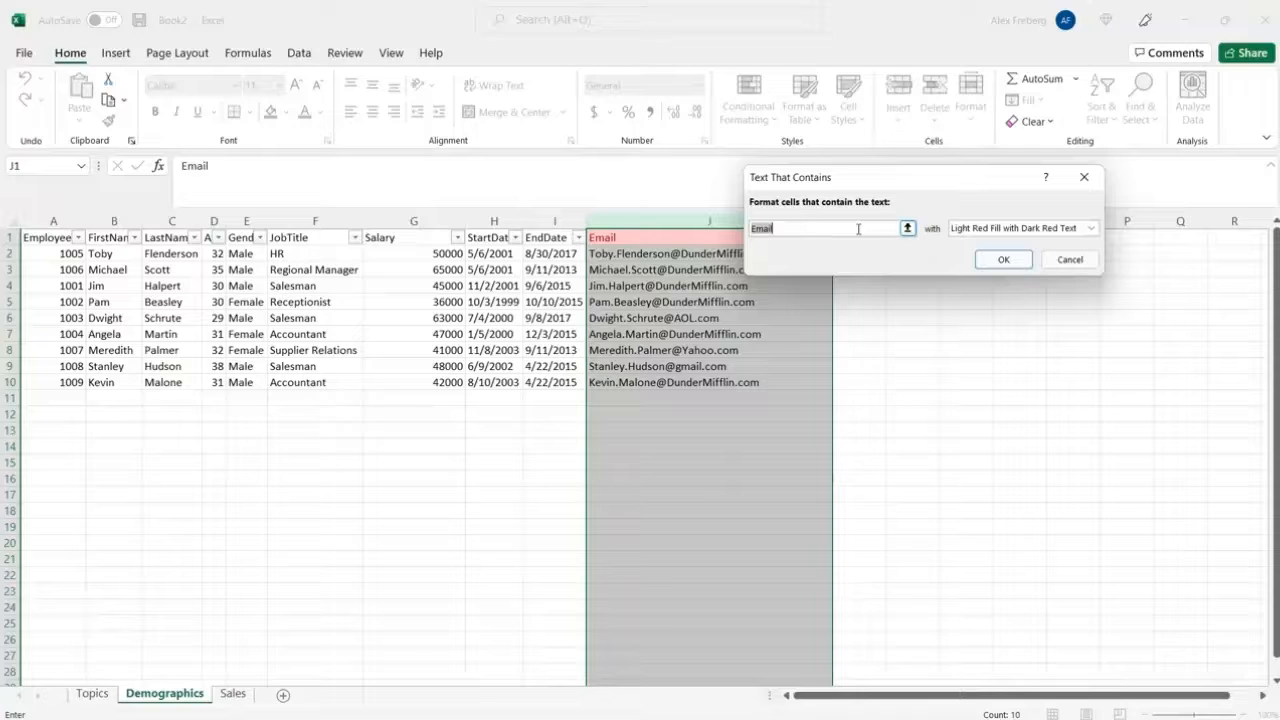
# Try the text rule on the Email column with the text "gmail"
pyautogui.write('lorax')
pyautogui.press('BackSpace')
pyautogui.press('BackSpace')
pyautogui.press('BackSpace')
pyautogui.press('BackSpace')
pyautogui.press('BackSpace')
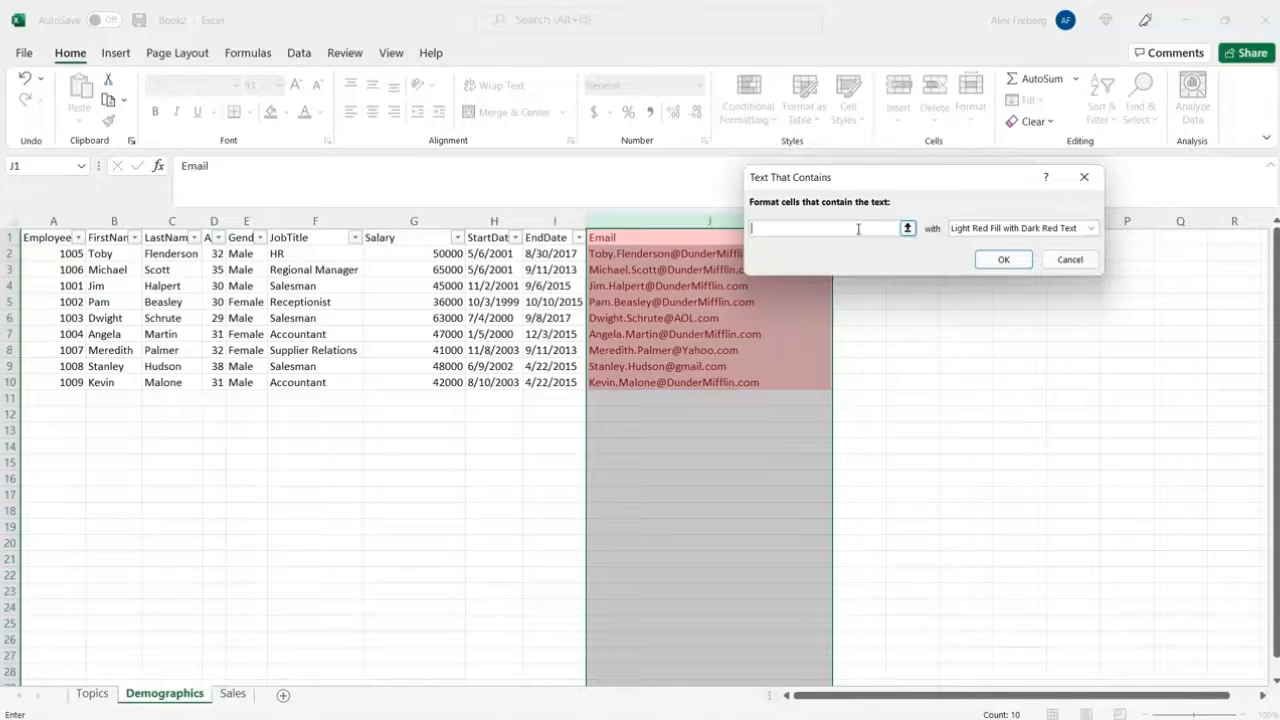
pyautogui.write('gmail')
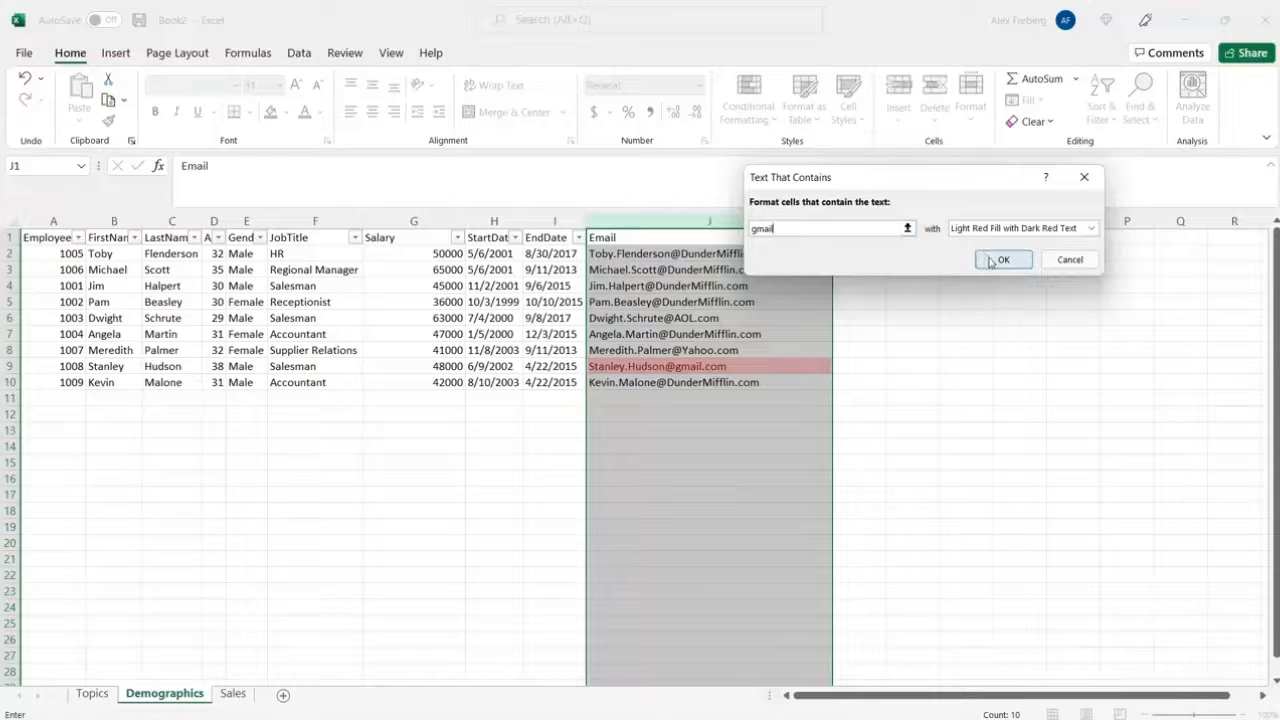
# Apply the rule to emails containing "dundermifflin" using Light Red Fill with Dark Red Text
pyautogui.press('BackSpace')
pyautogui.press('BackSpace')
pyautogui.press('BackSpace')
pyautogui.press('BackSpace')
pyautogui.press('BackSpace')
pyautogui.write('dundermifflin')
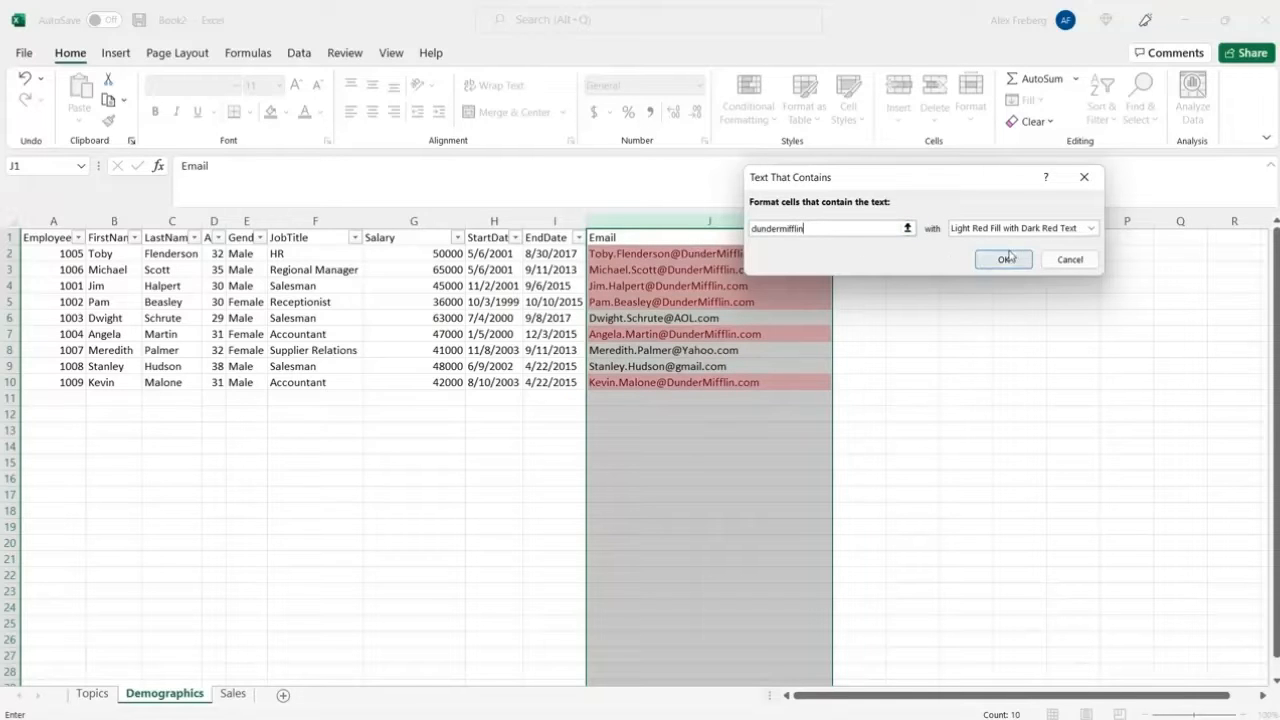
pyautogui.click(1004, 259)
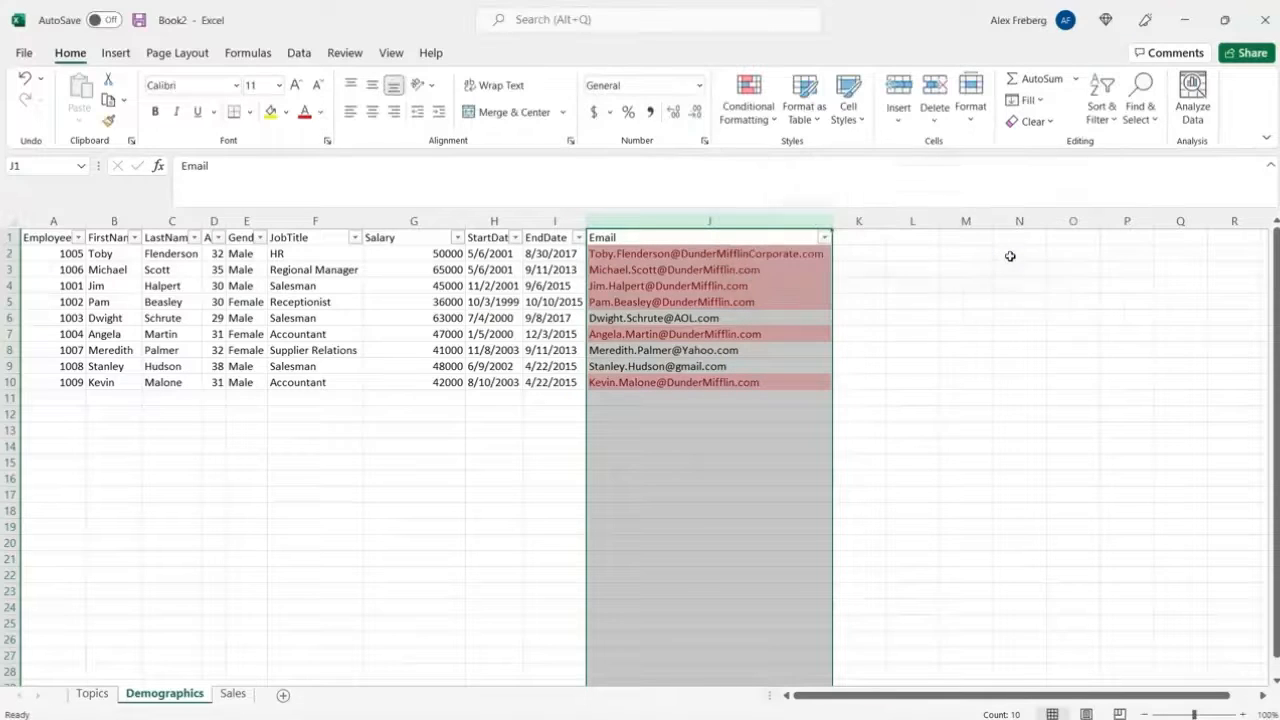
pyautogui.click(808, 268)
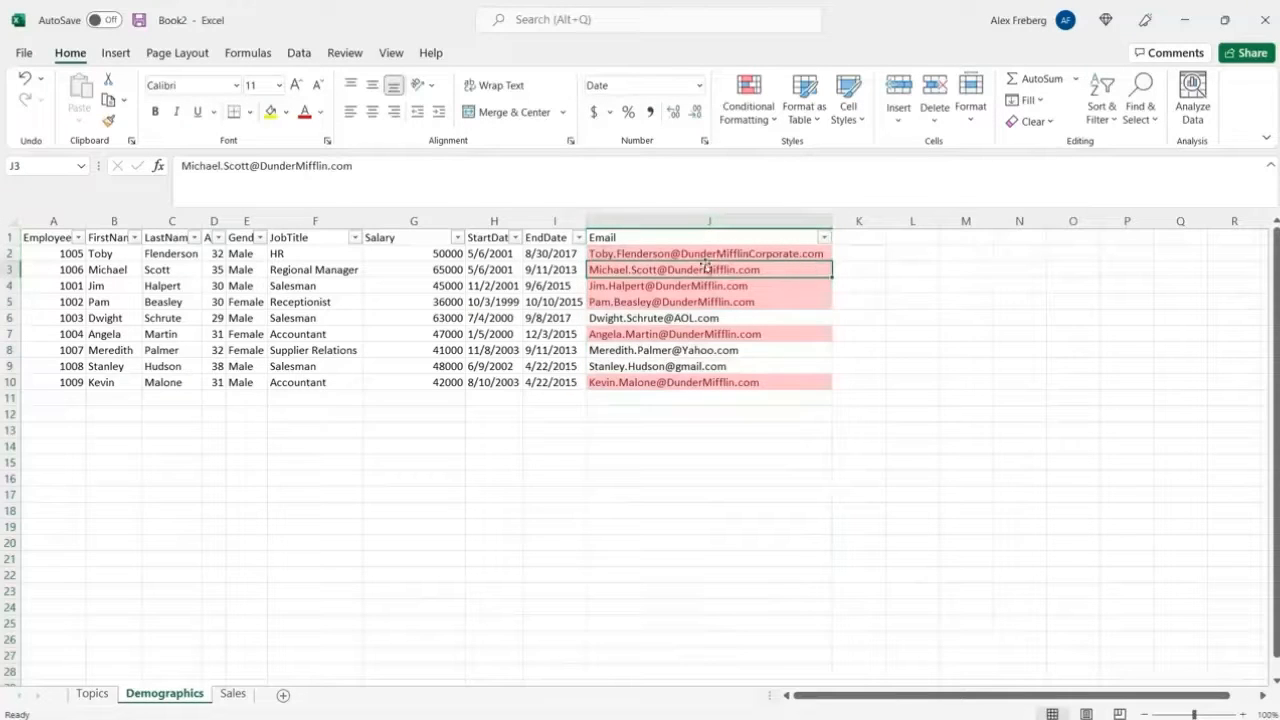
# Sort the table on Email by the light red cell color, look over the grouped rows, and undo the sort
pyautogui.click(826, 238)
pyautogui.moveTo(797, 300)
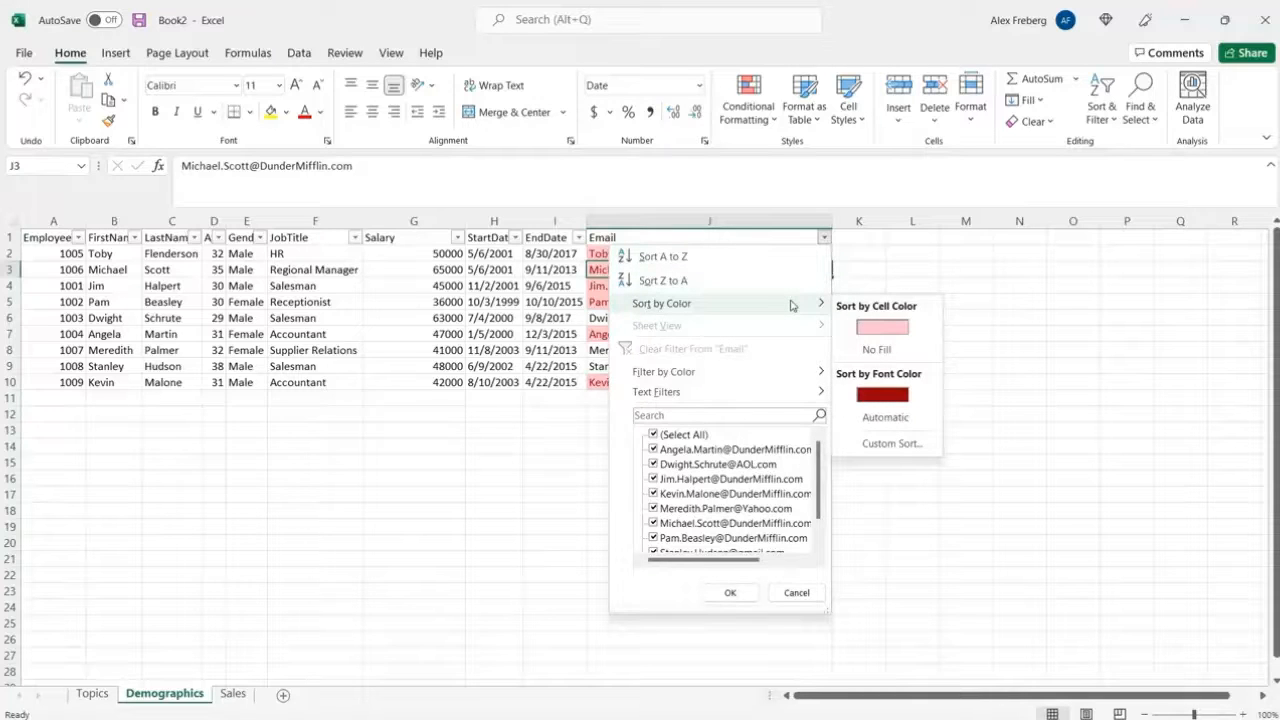
pyautogui.click(878, 326)
pyautogui.click(716, 404)
pyautogui.moveTo(737, 334); pyautogui.dragTo(751, 251)
pyautogui.click(751, 254)
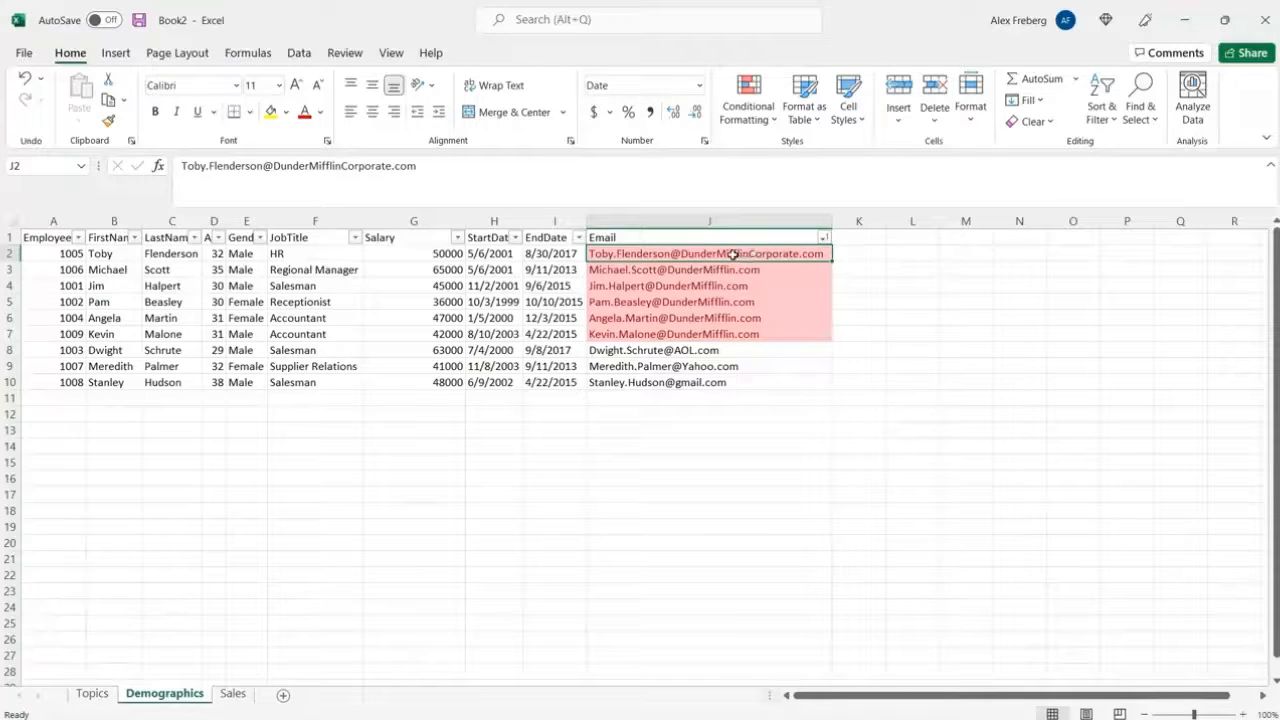
pyautogui.hotkey('ctrl', 'z')
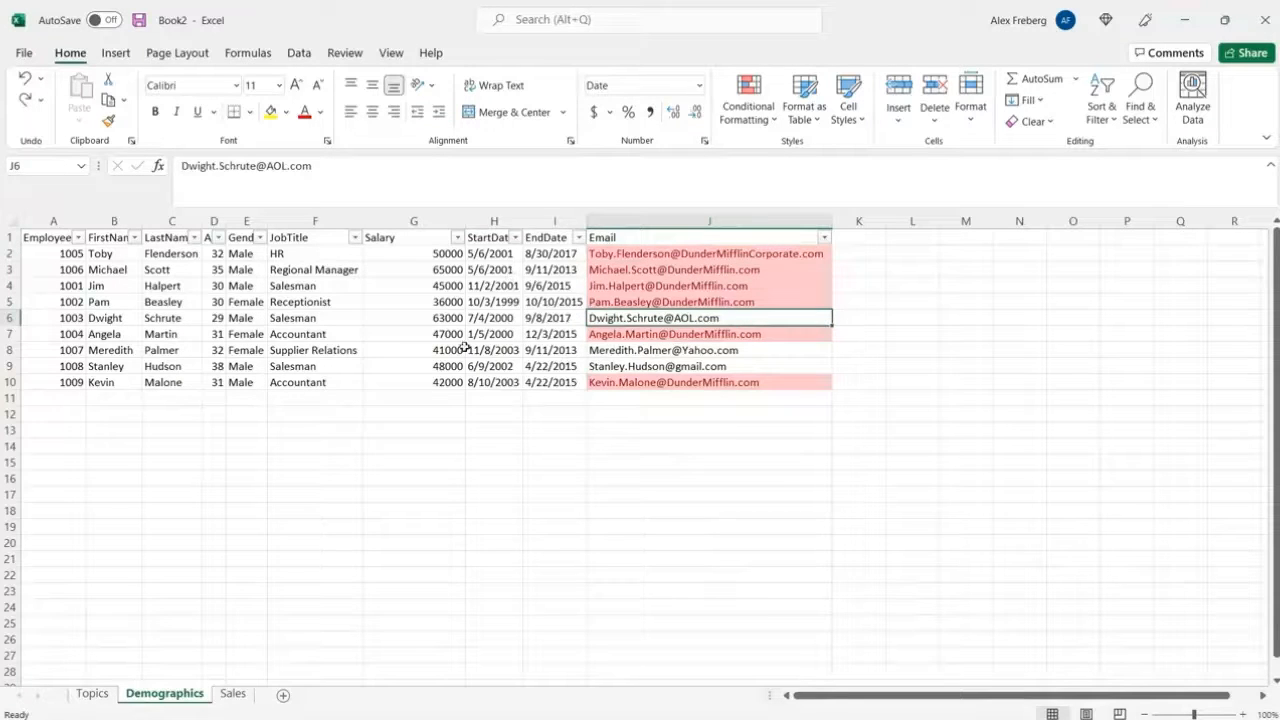
# Change the StartDate in cell H10 to 8/10-2003, with a hyphen before the year
pyautogui.click(494, 383)
pyautogui.doubleClick(496, 383)
pyautogui.press('BackSpace')
pyautogui.write('-')
pyautogui.press('Return')
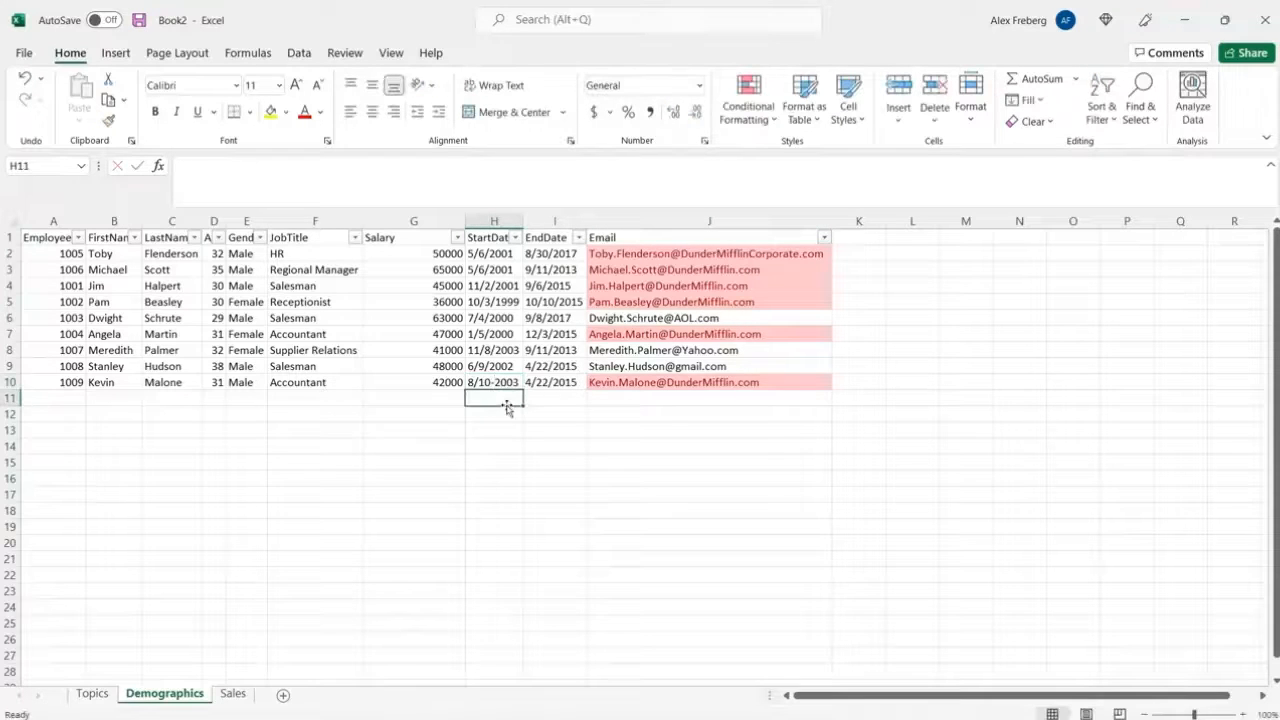
# Highlight StartDate cells containing "-" with a Text That Contains rule using Light Red Fill with Dark Red Text
pyautogui.click(494, 220)
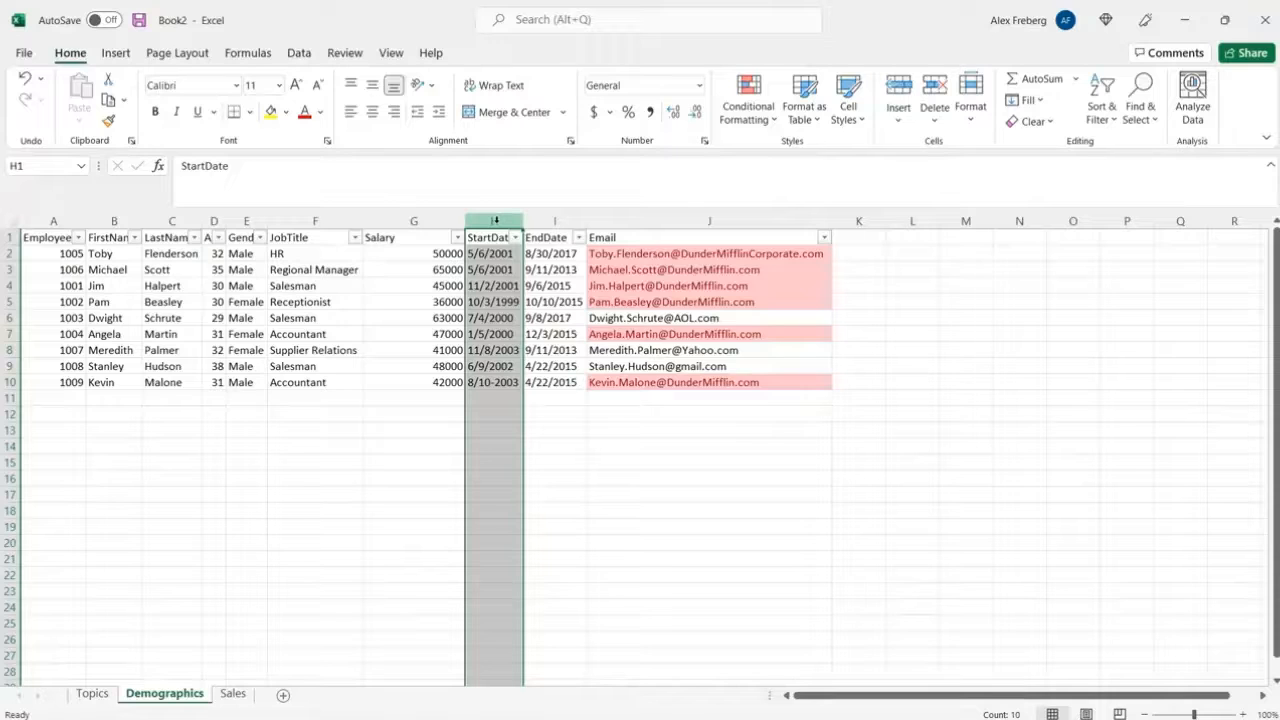
pyautogui.click(748, 105)
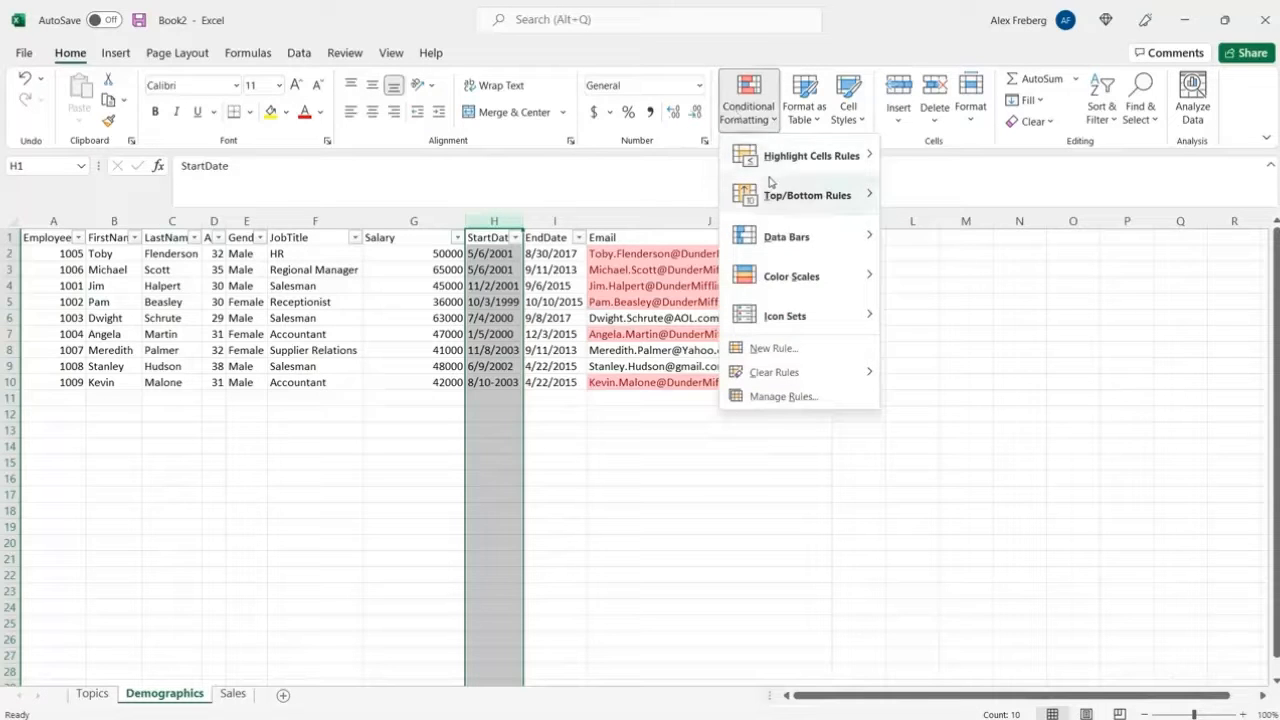
pyautogui.moveTo(800, 162)
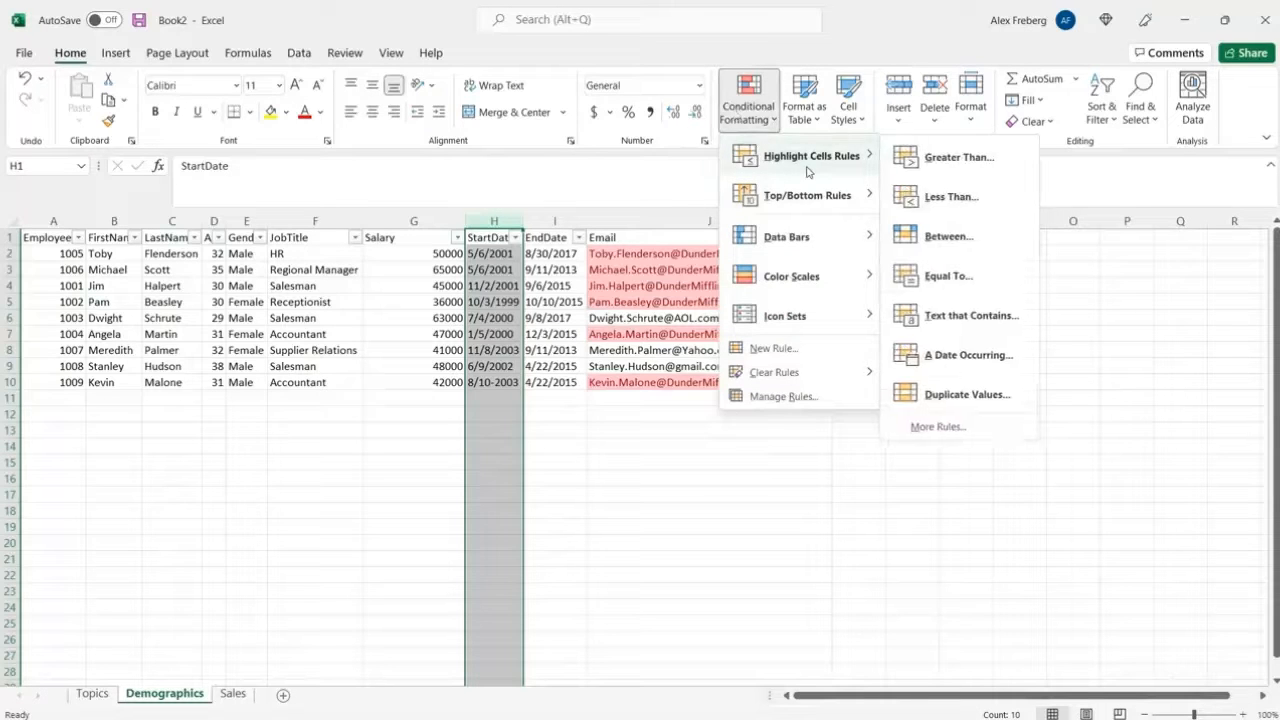
pyautogui.click(970, 318)
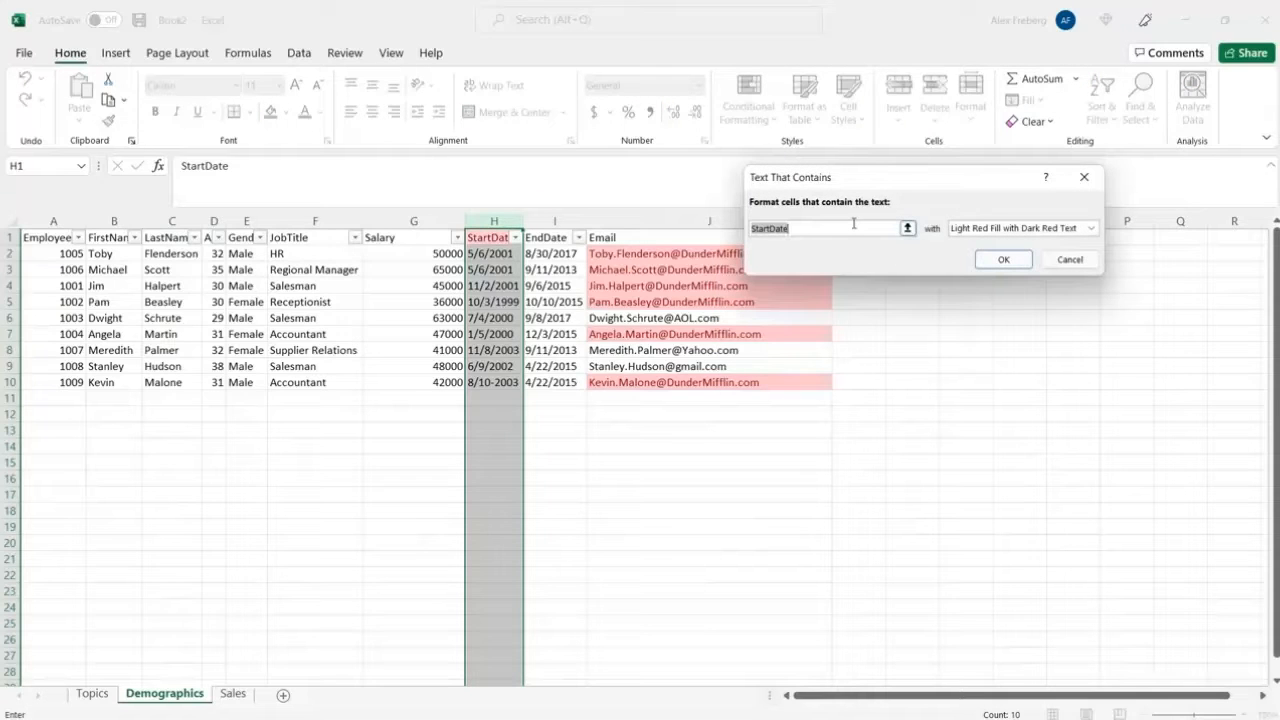
pyautogui.press('BackSpace')
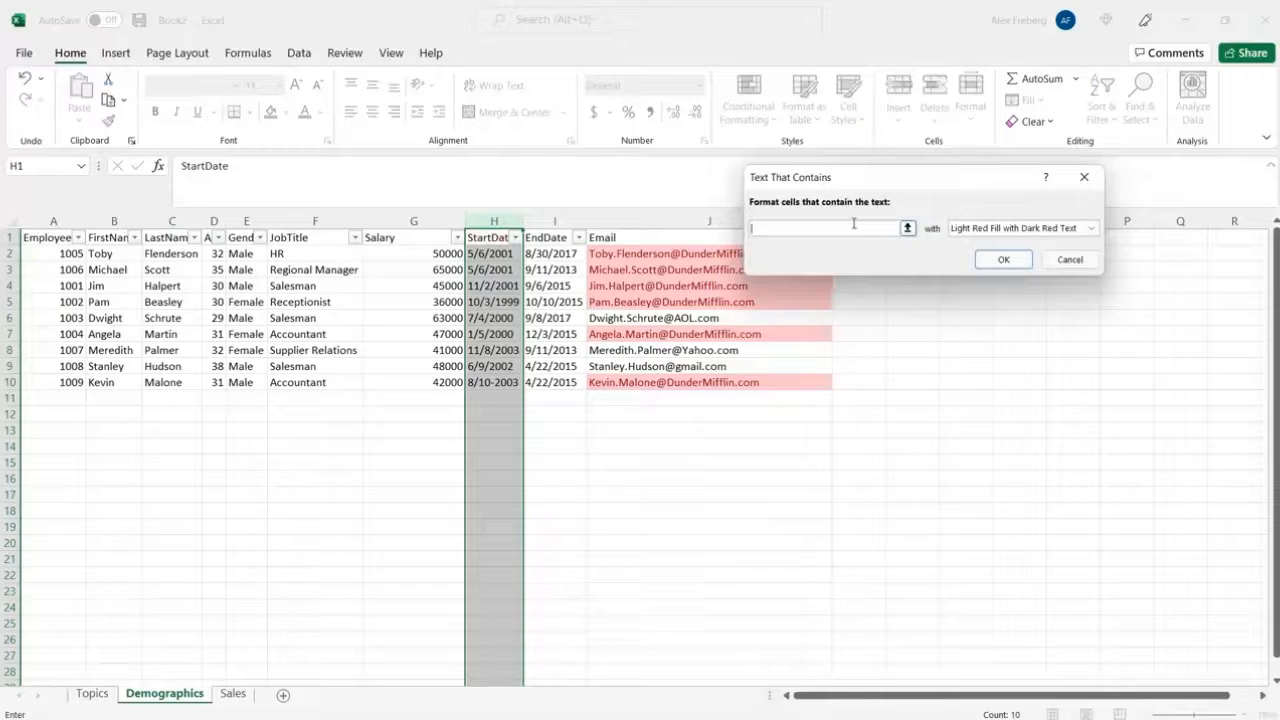
pyautogui.write('-')
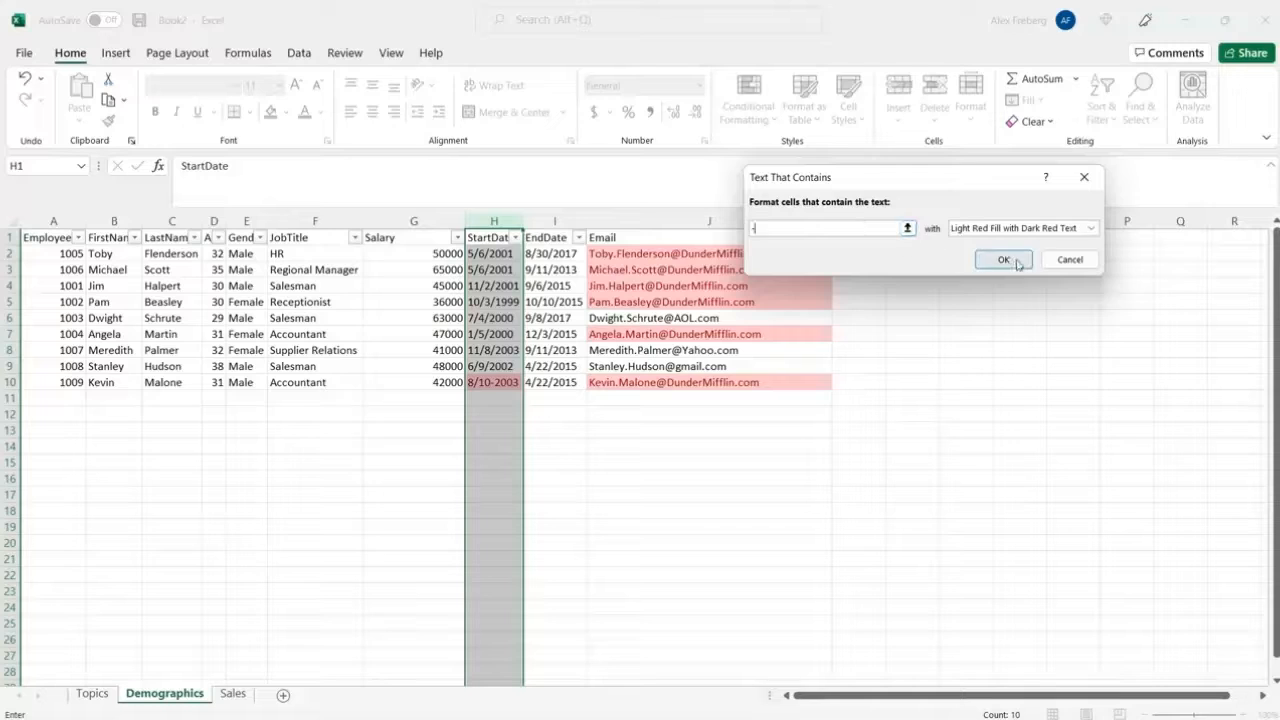
pyautogui.click(1005, 260)
pyautogui.click(553, 384)
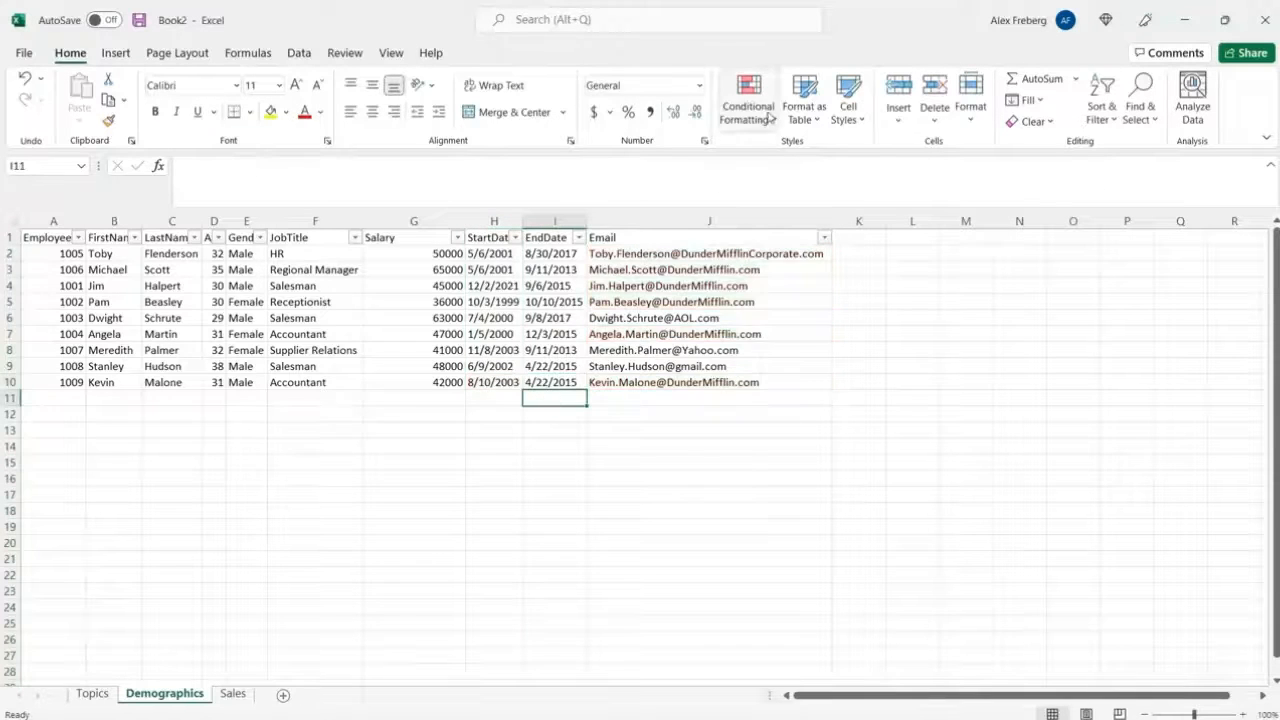
# Start a new conditional formatting rule that uses a formula to determine which cells to format, keeping the Salary and StartDate columns uncovered
pyautogui.click(770, 118)
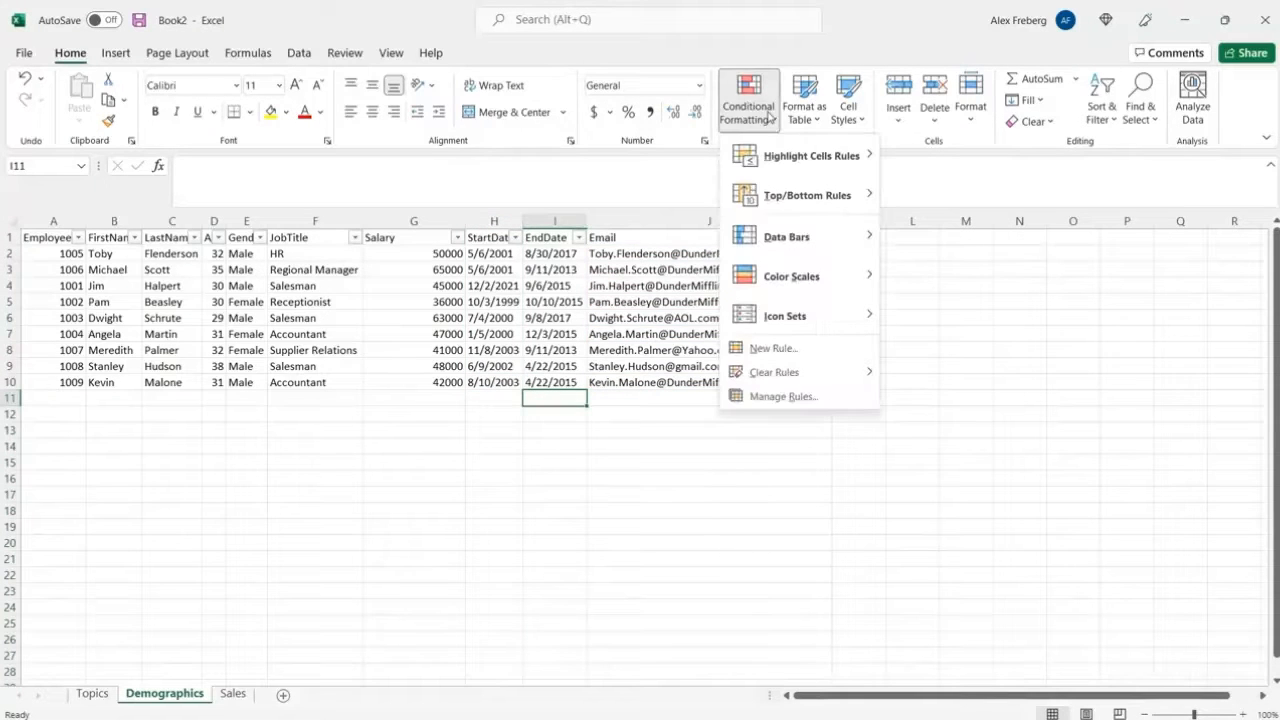
pyautogui.moveTo(800, 156)
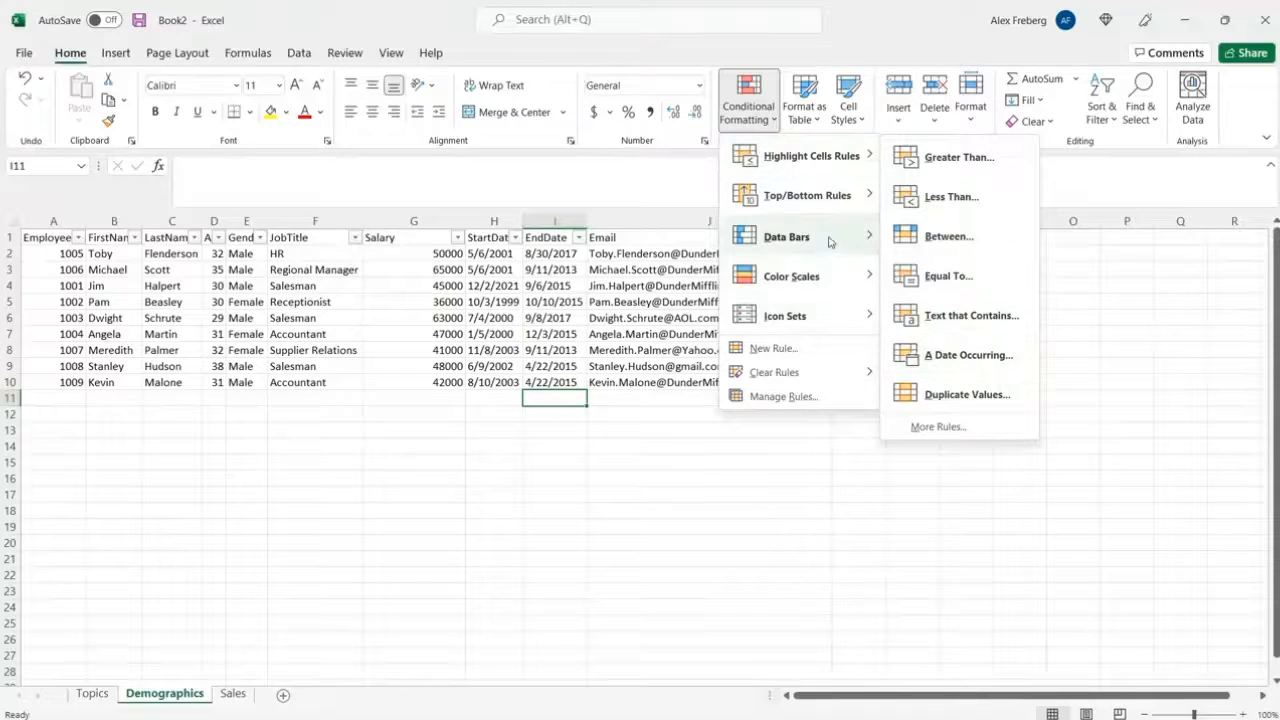
pyautogui.moveTo(833, 168)
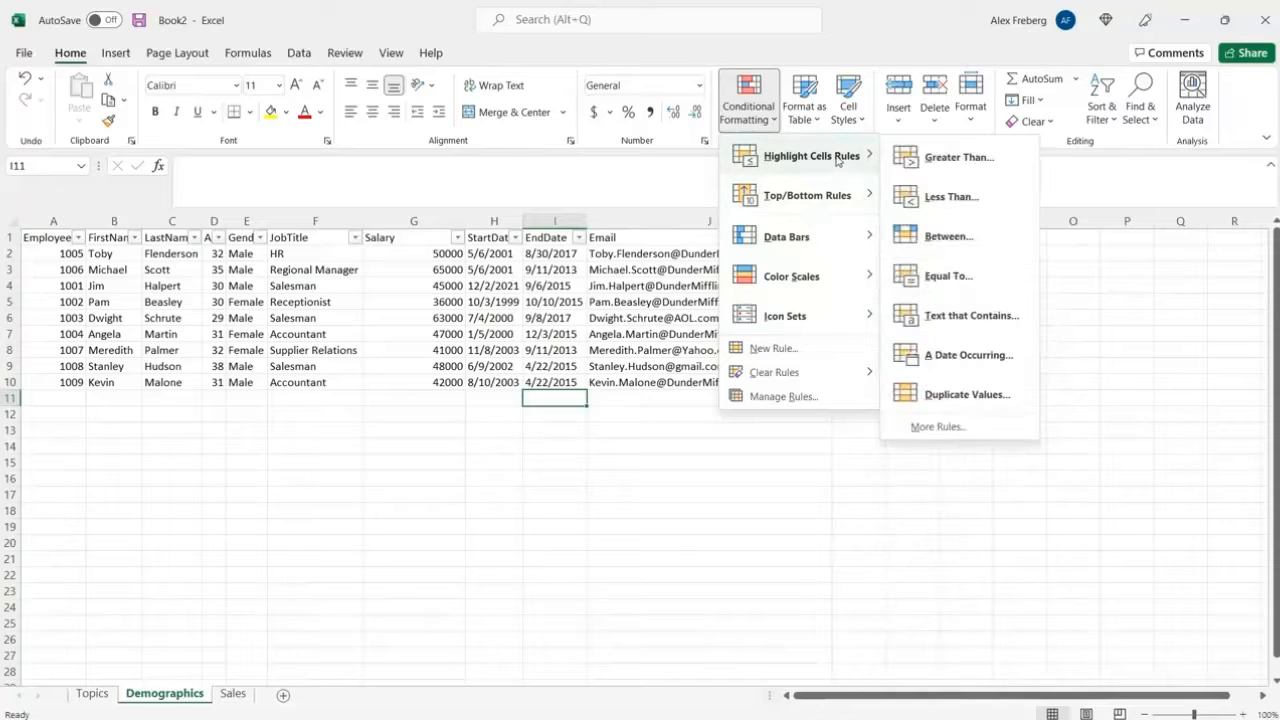
pyautogui.click(807, 347)
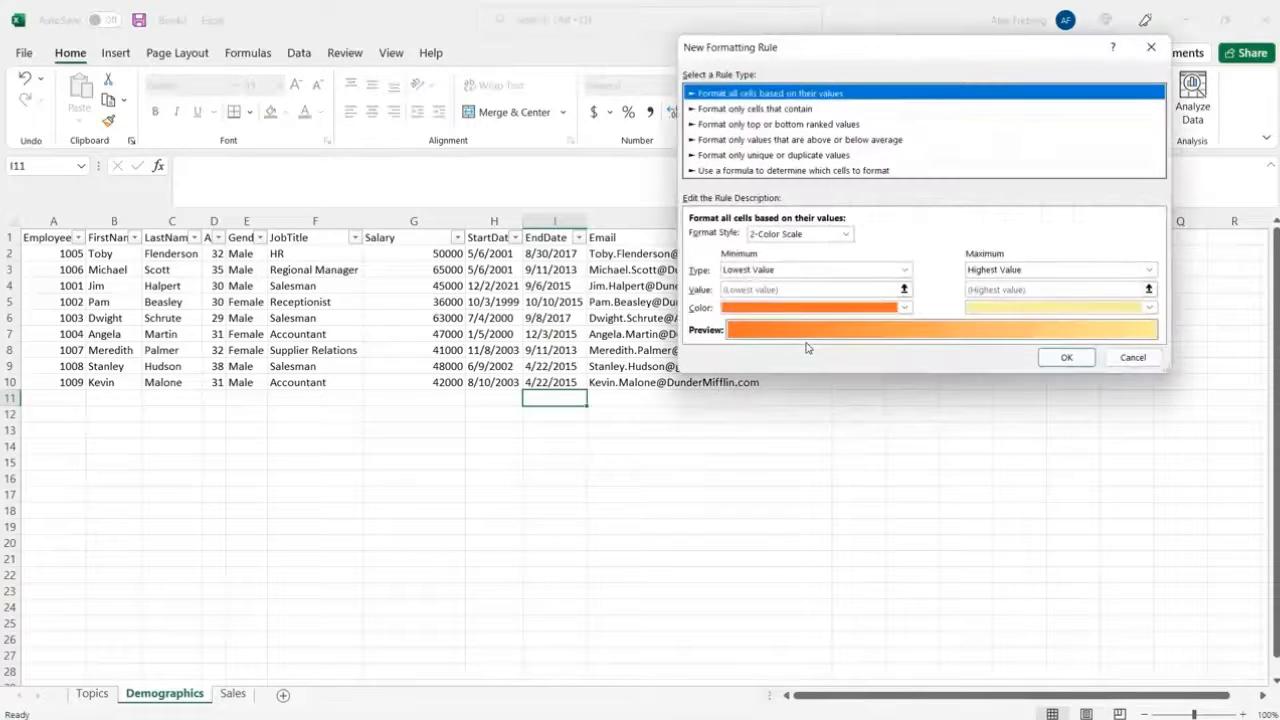
pyautogui.click(700, 172)
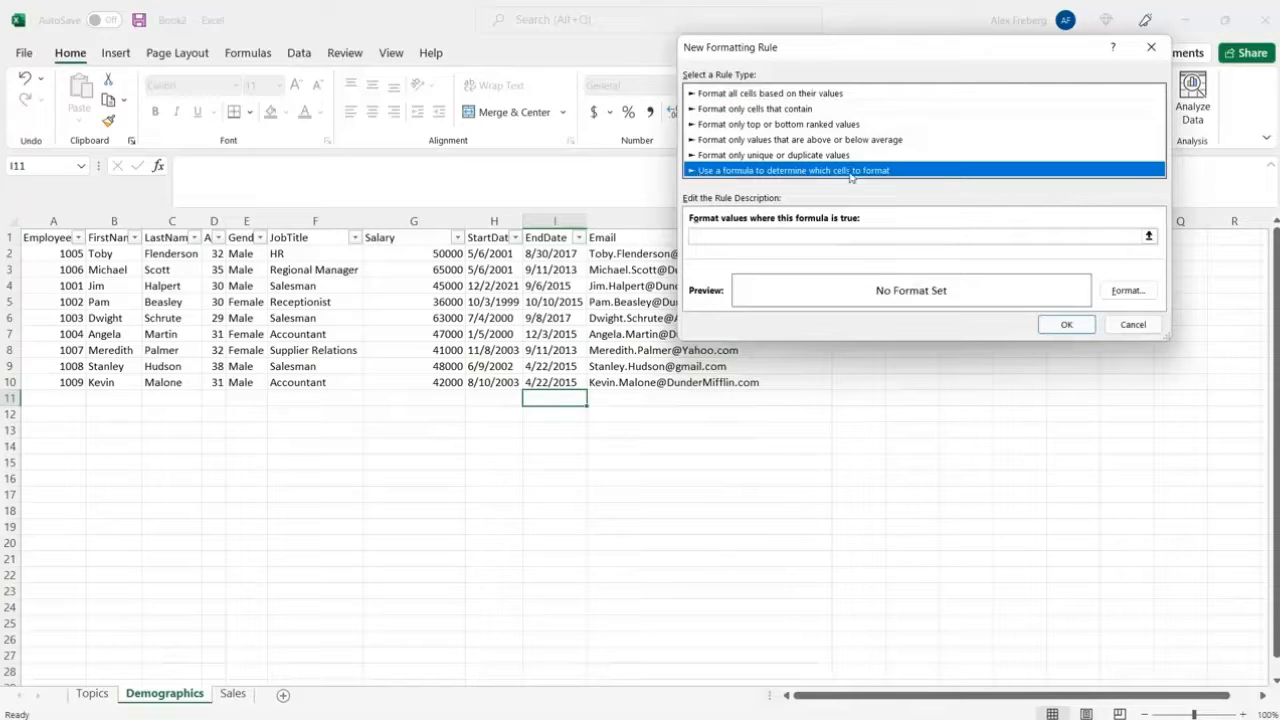
pyautogui.click(830, 236)
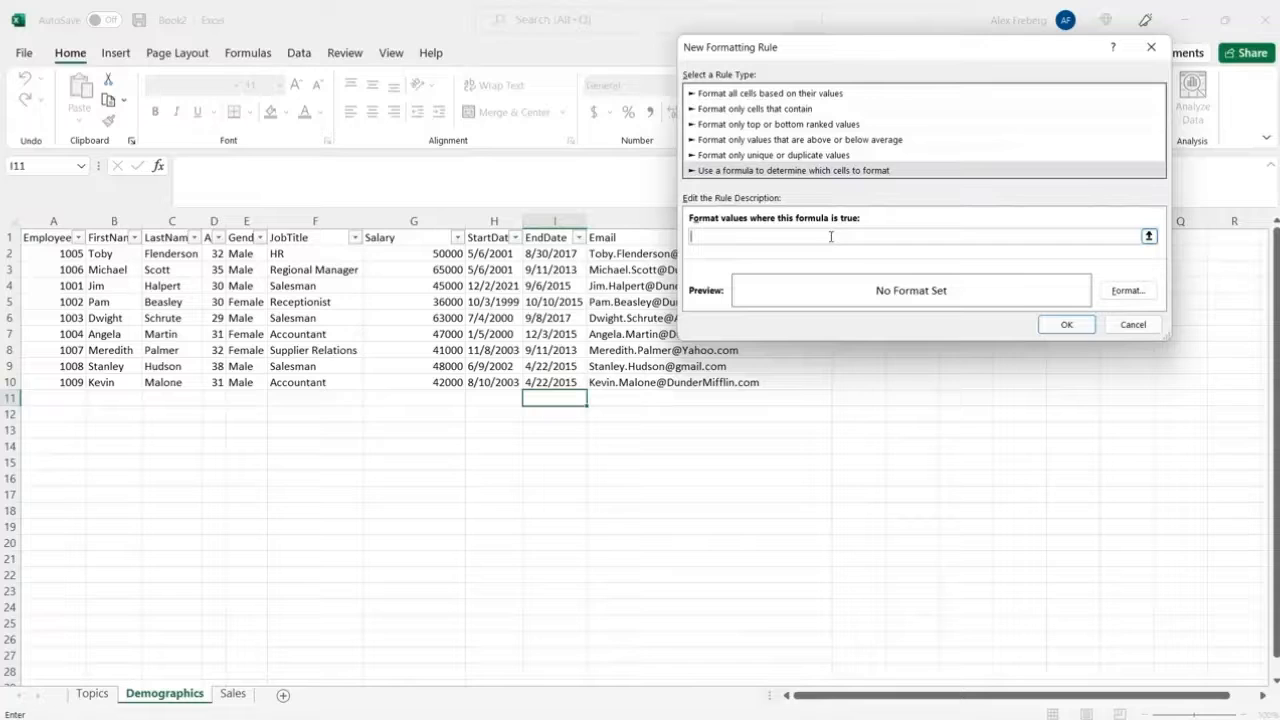
pyautogui.click(1145, 291)
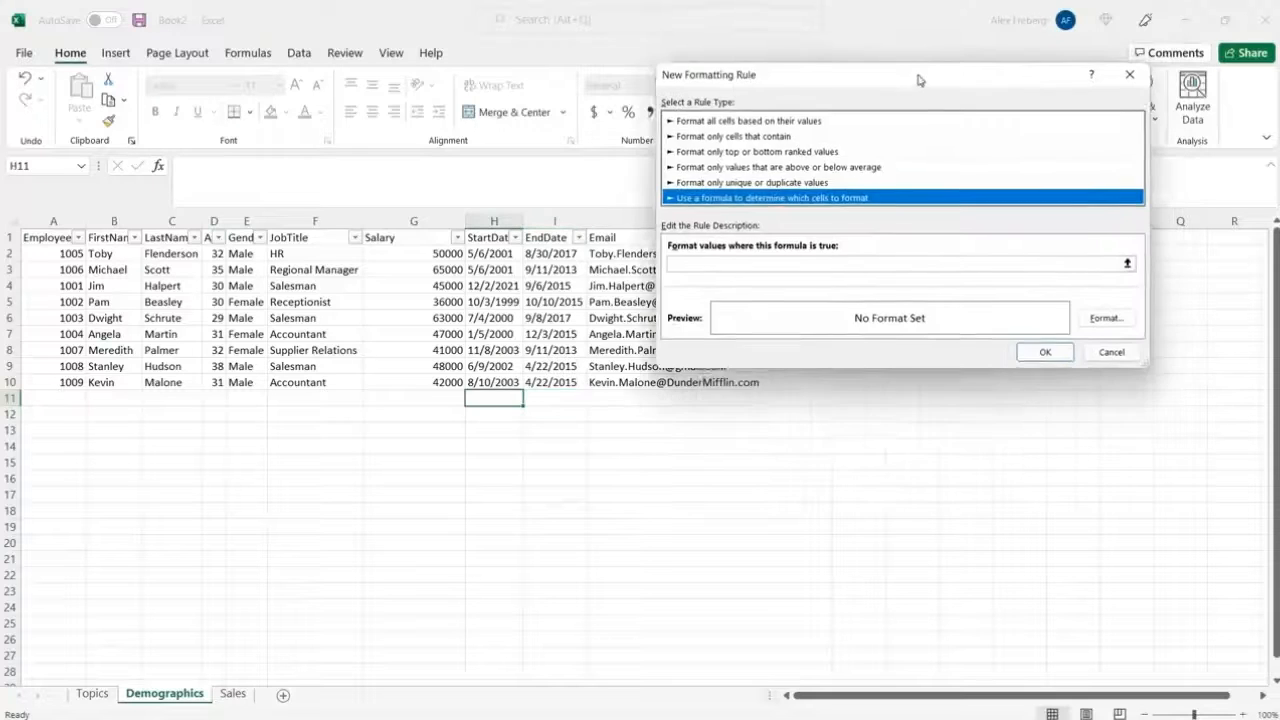
pyautogui.moveTo(920, 77); pyautogui.dragTo(787, 105)
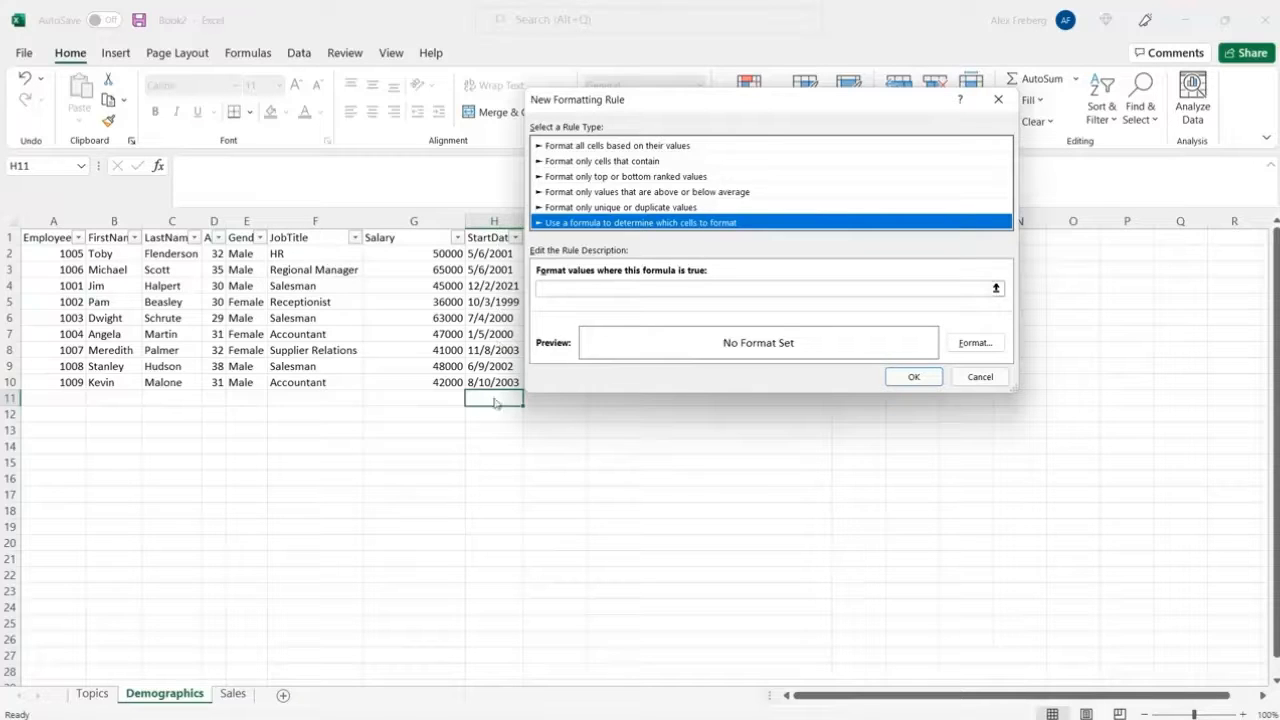
# Enter =G2:G10 as the rule formula from the Salary cells, with the dollar signs removed to make the references relative
pyautogui.click(633, 289)
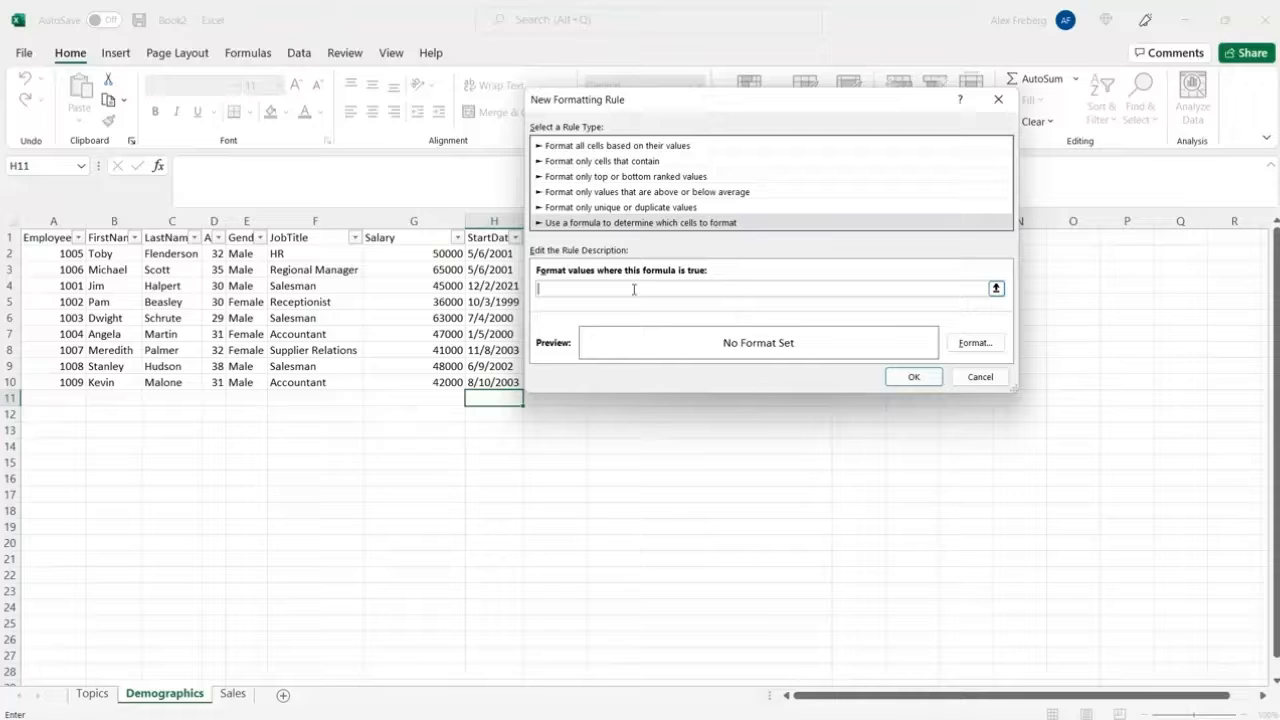
pyautogui.write('=')
pyautogui.moveTo(414, 254); pyautogui.dragTo(425, 382)
pyautogui.click(549, 291)
pyautogui.click(574, 290)
pyautogui.press('BackSpace')
pyautogui.click(557, 289)
pyautogui.press('BackSpace')
pyautogui.click(549, 289)
pyautogui.press('BackSpace')
# Set the rule's format to a gold background fill with an outline border
pyautogui.click(965, 343)
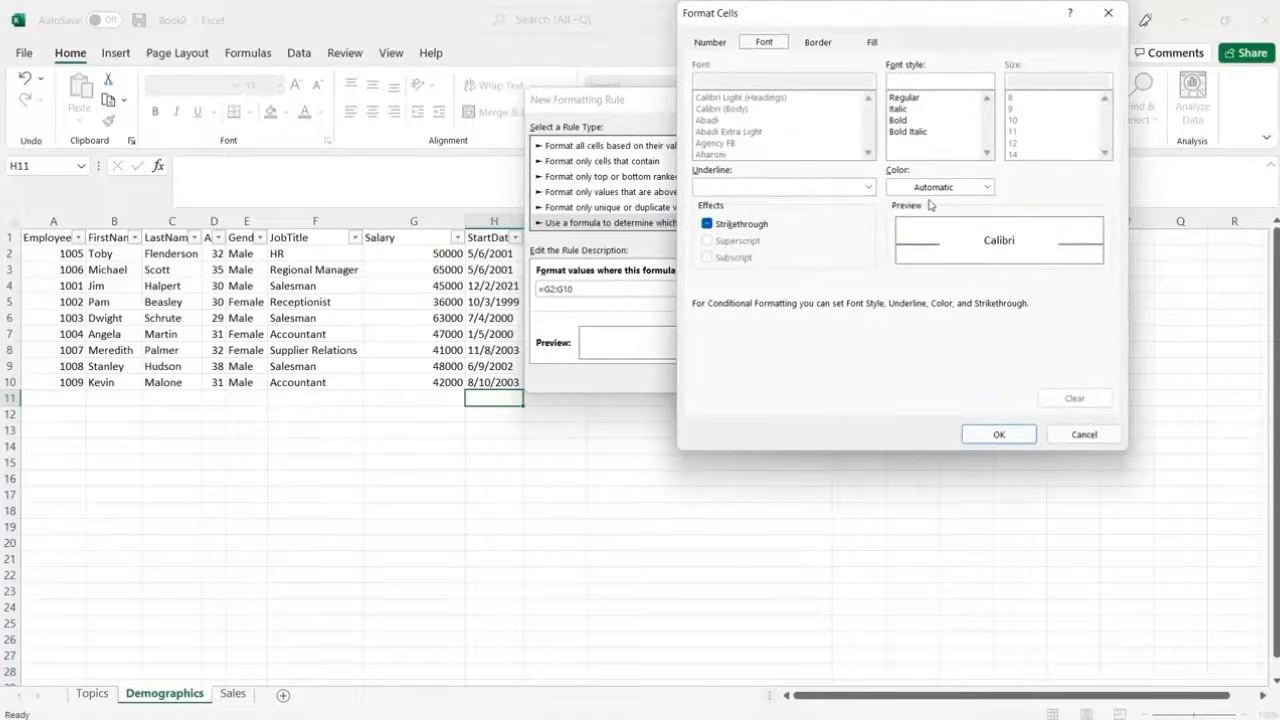
pyautogui.click(870, 42)
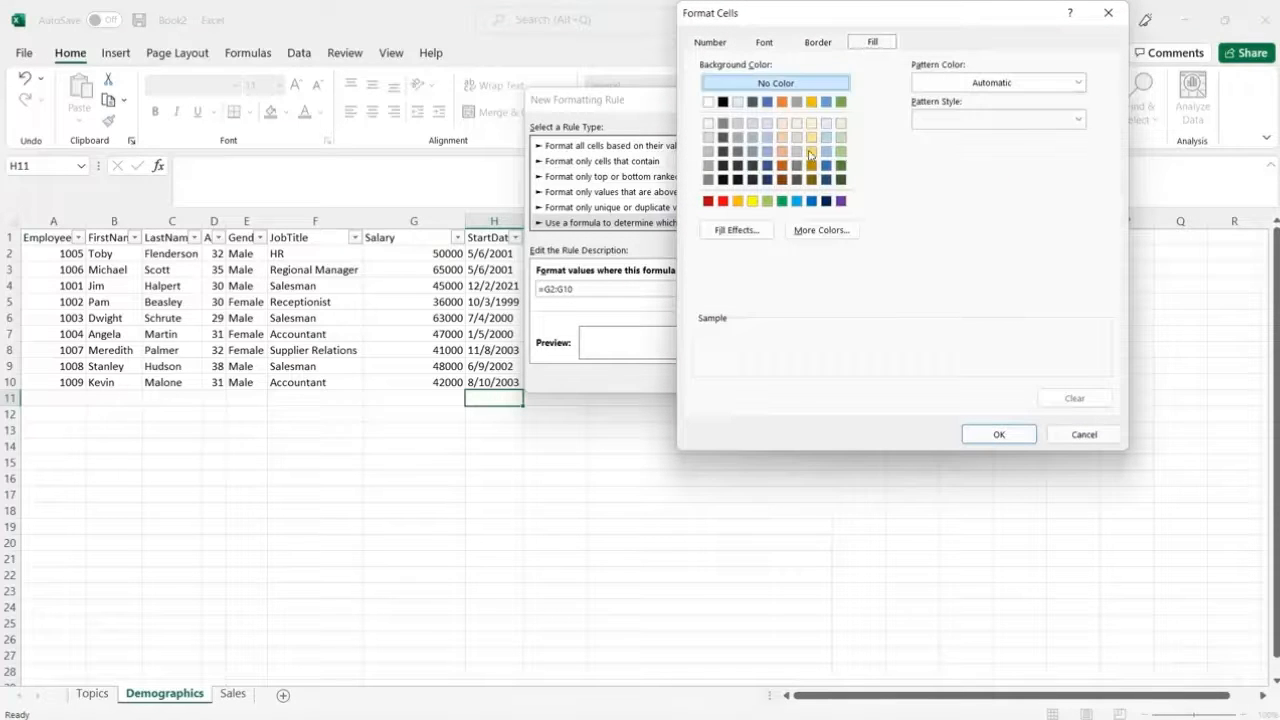
pyautogui.click(811, 151)
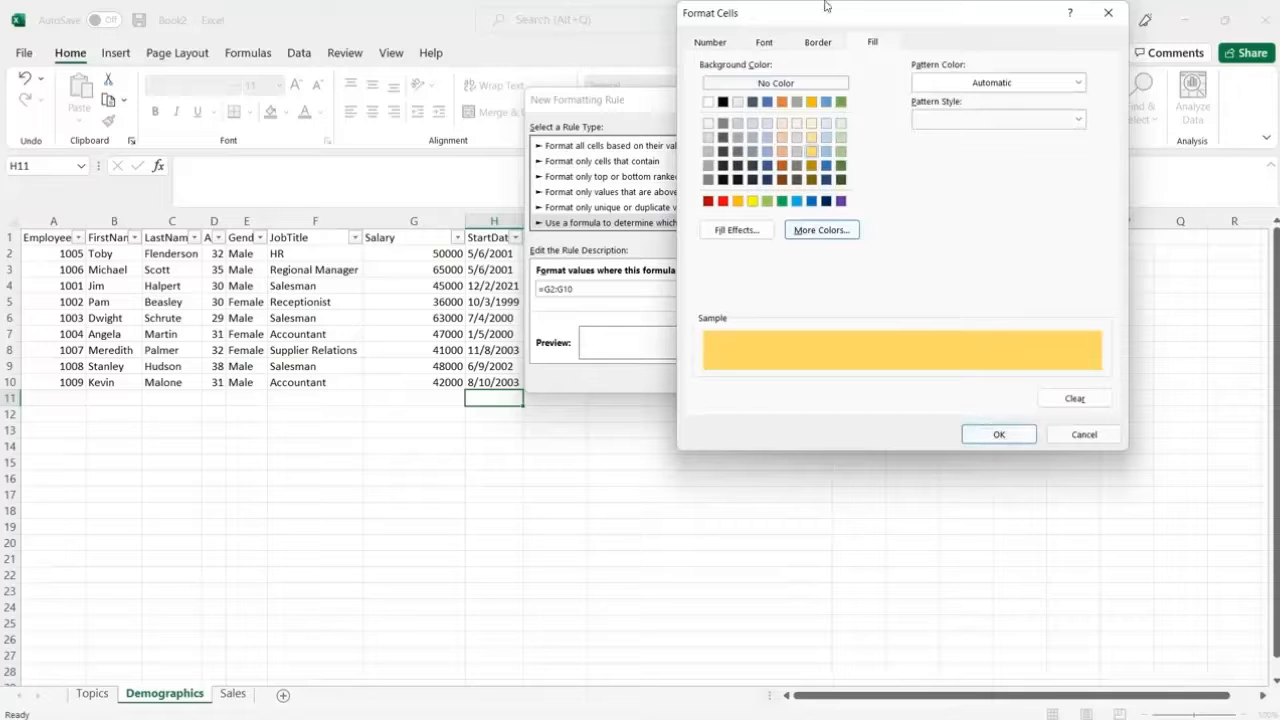
pyautogui.click(818, 42)
pyautogui.click(946, 101)
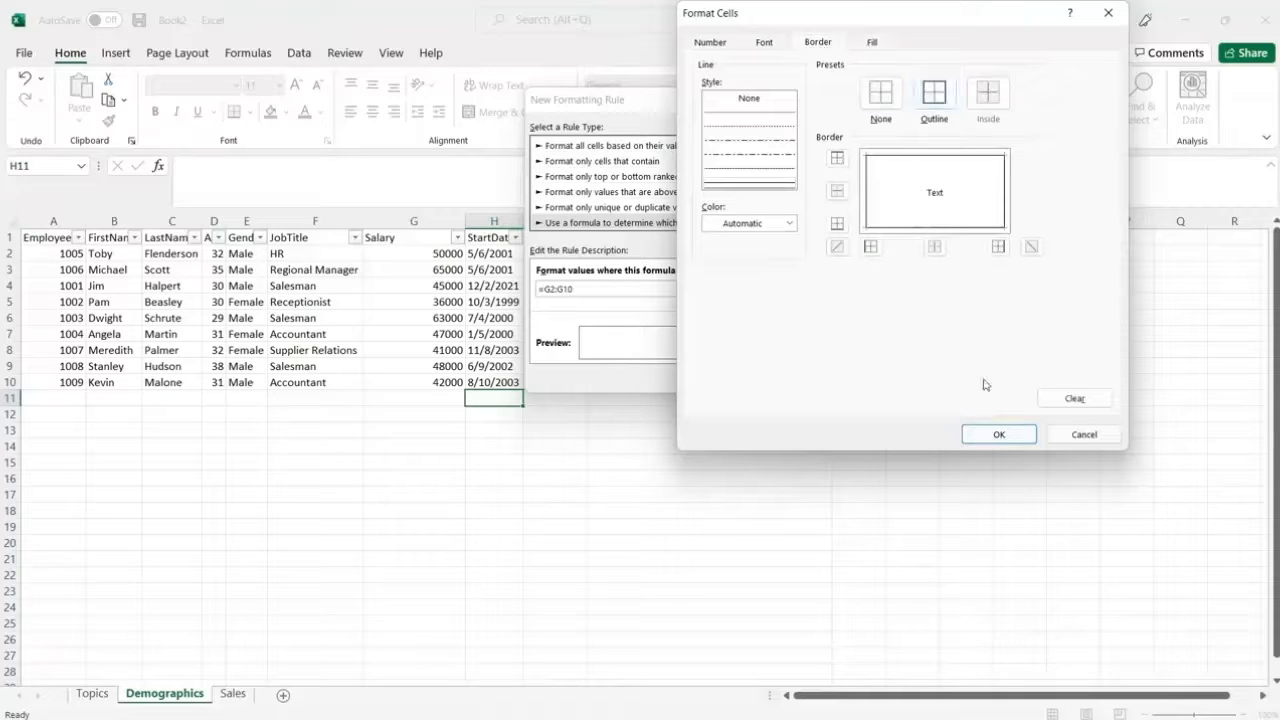
pyautogui.click(998, 434)
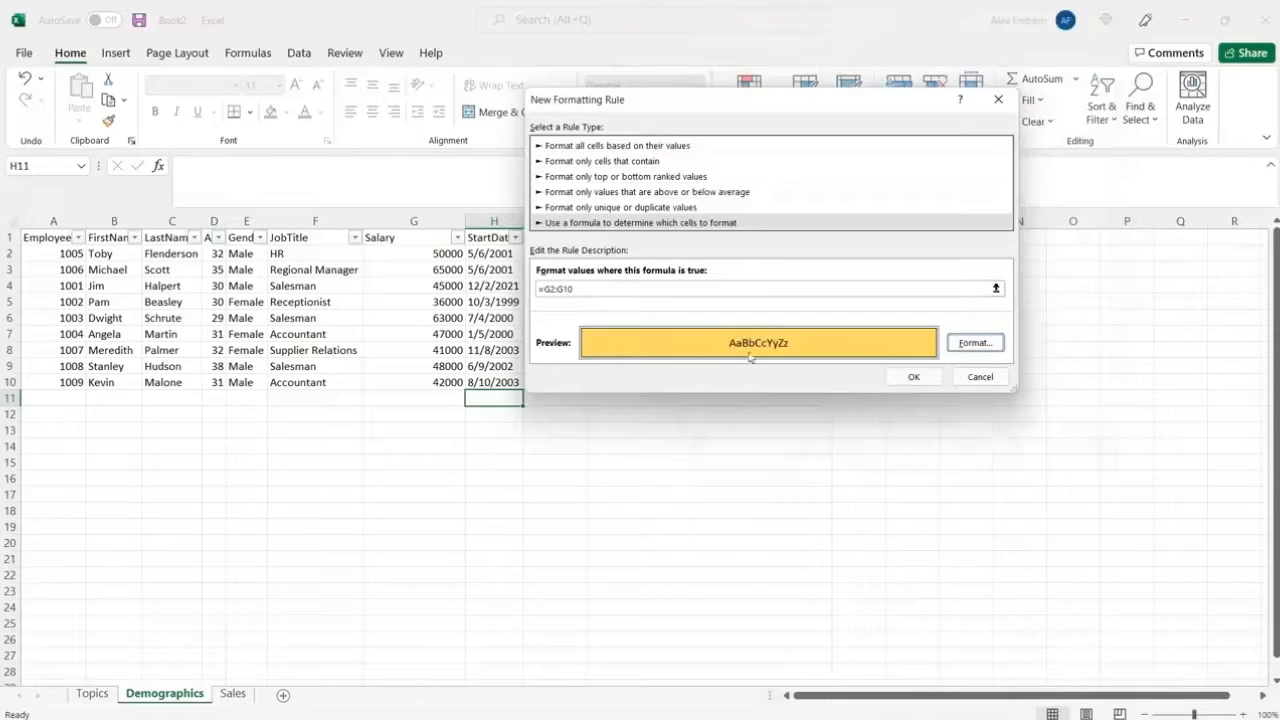
# Extend the rule formula to =G2:G10>50000 and create the rule
pyautogui.click(720, 289)
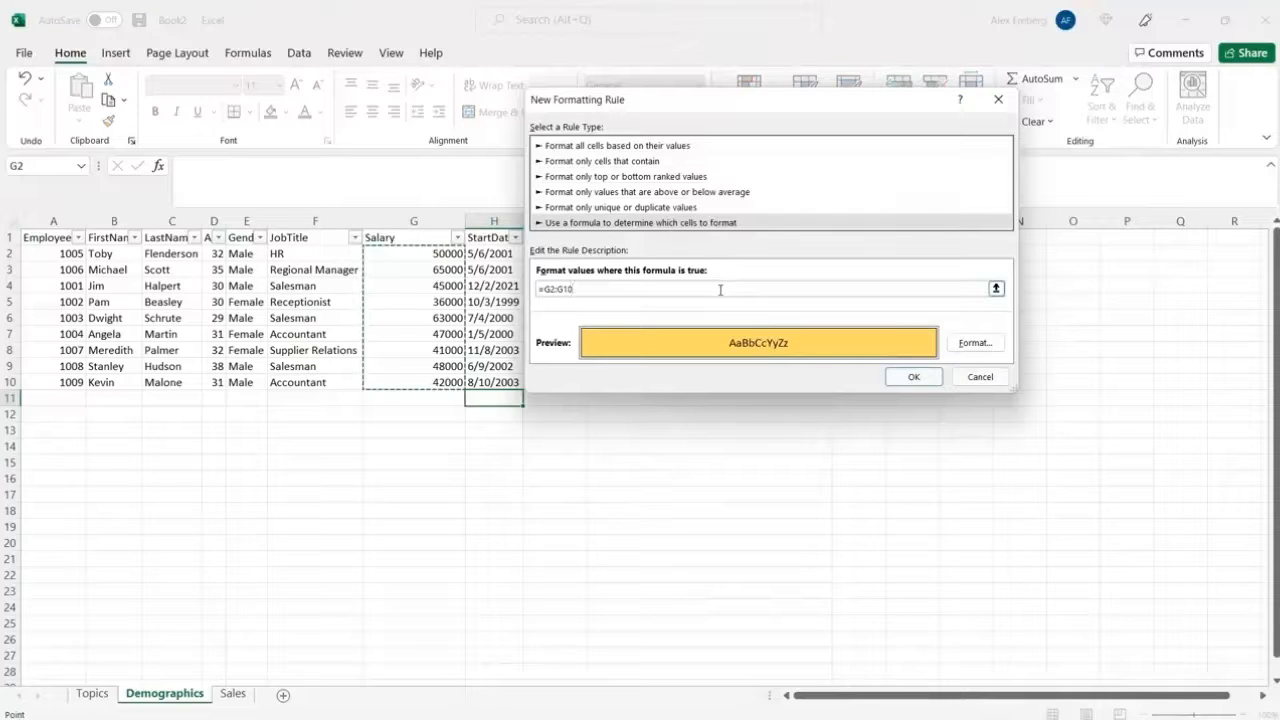
pyautogui.write('>')
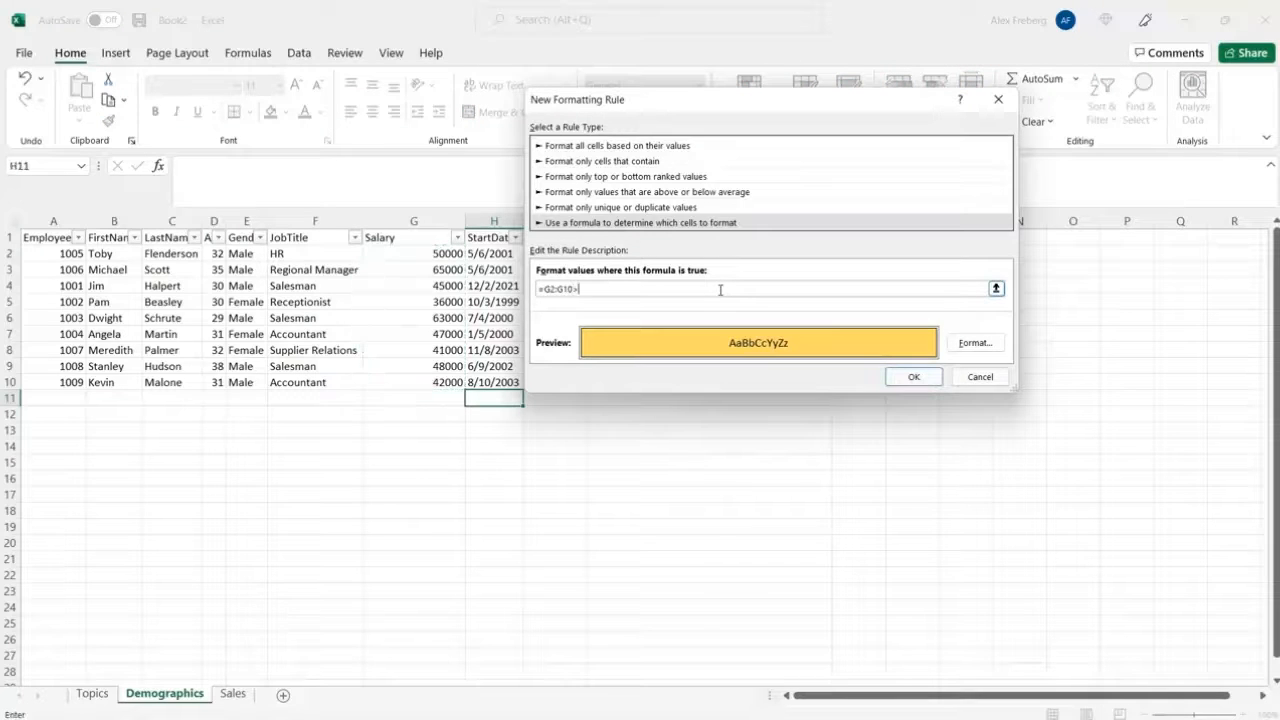
pyautogui.write('50000')
pyautogui.click(910, 377)
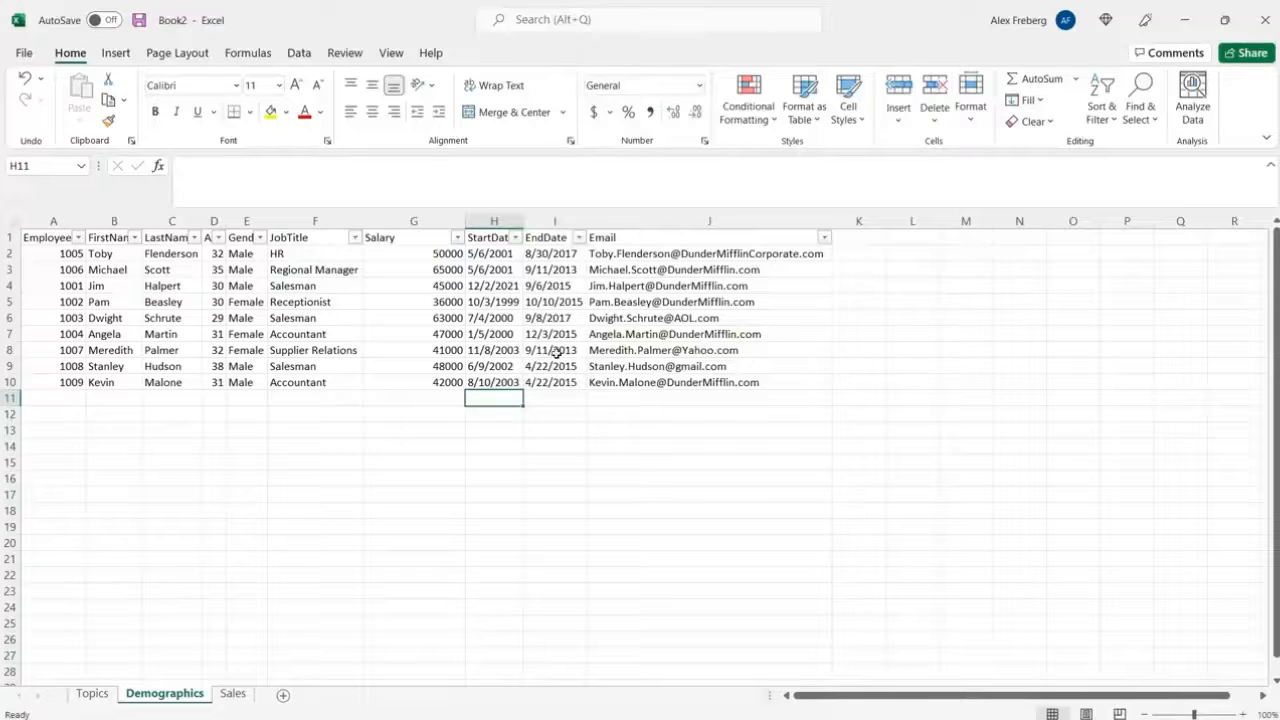
# Change the range the >50000 rule applies to in the rules manager to the Salary cells $G$2:$G$10, and apply it
pyautogui.click(764, 118)
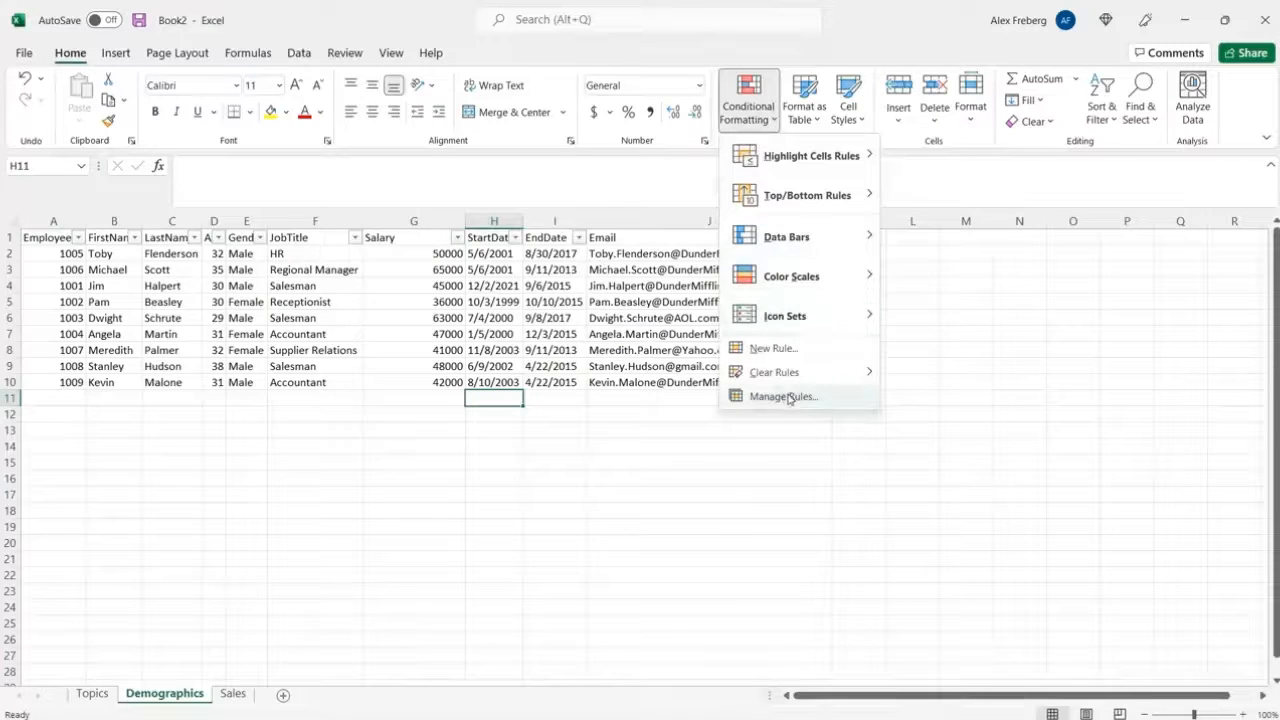
pyautogui.click(787, 397)
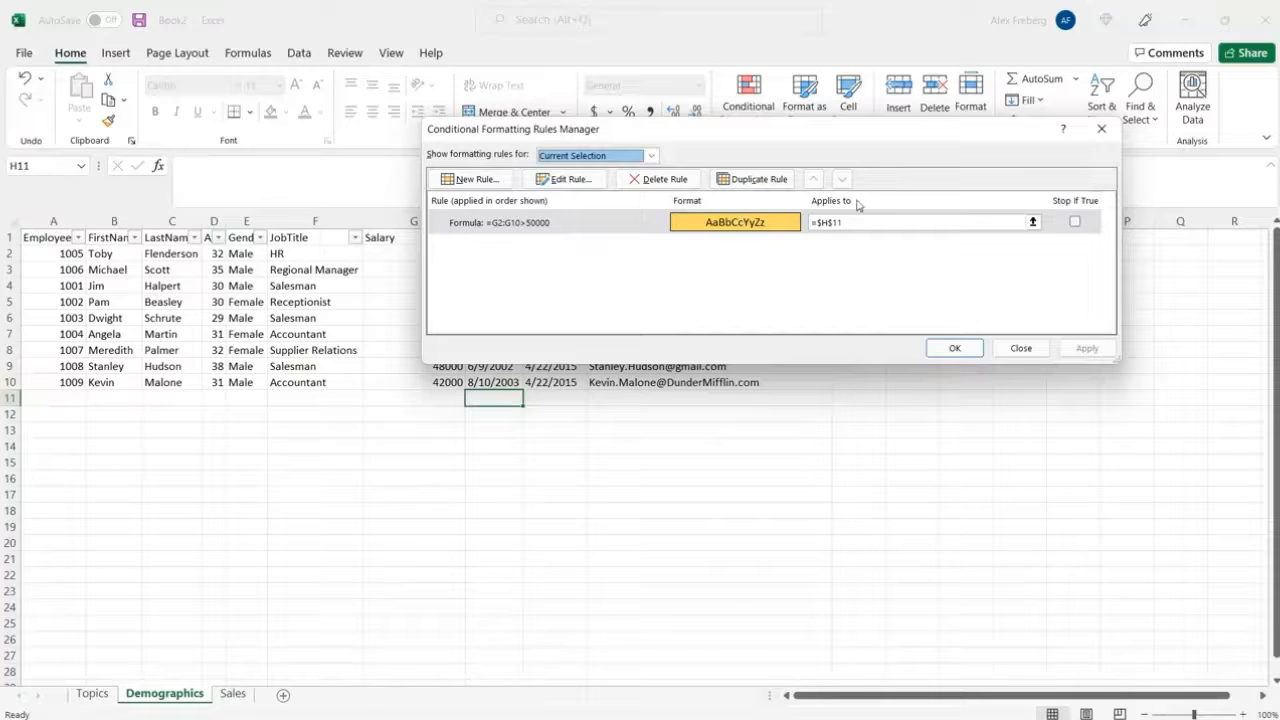
pyautogui.moveTo(766, 131); pyautogui.dragTo(916, 54)
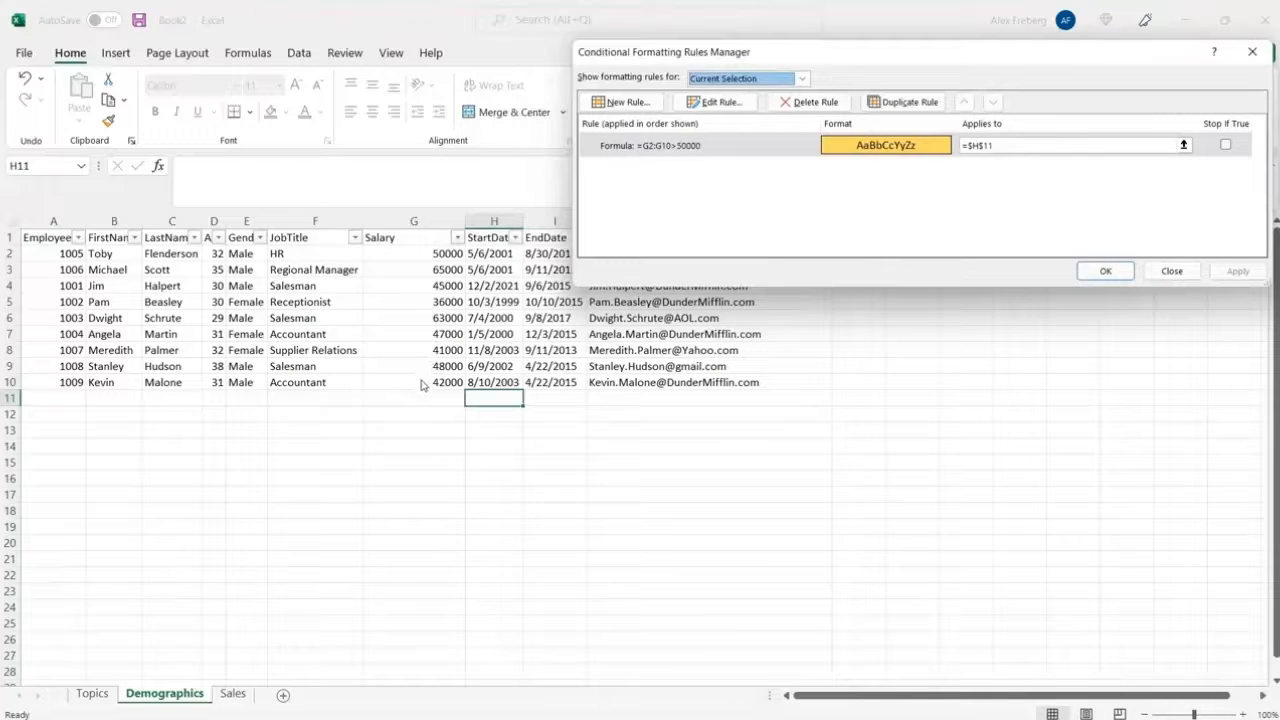
pyautogui.moveTo(1000, 147); pyautogui.dragTo(972, 150)
pyautogui.press('BackSpace')
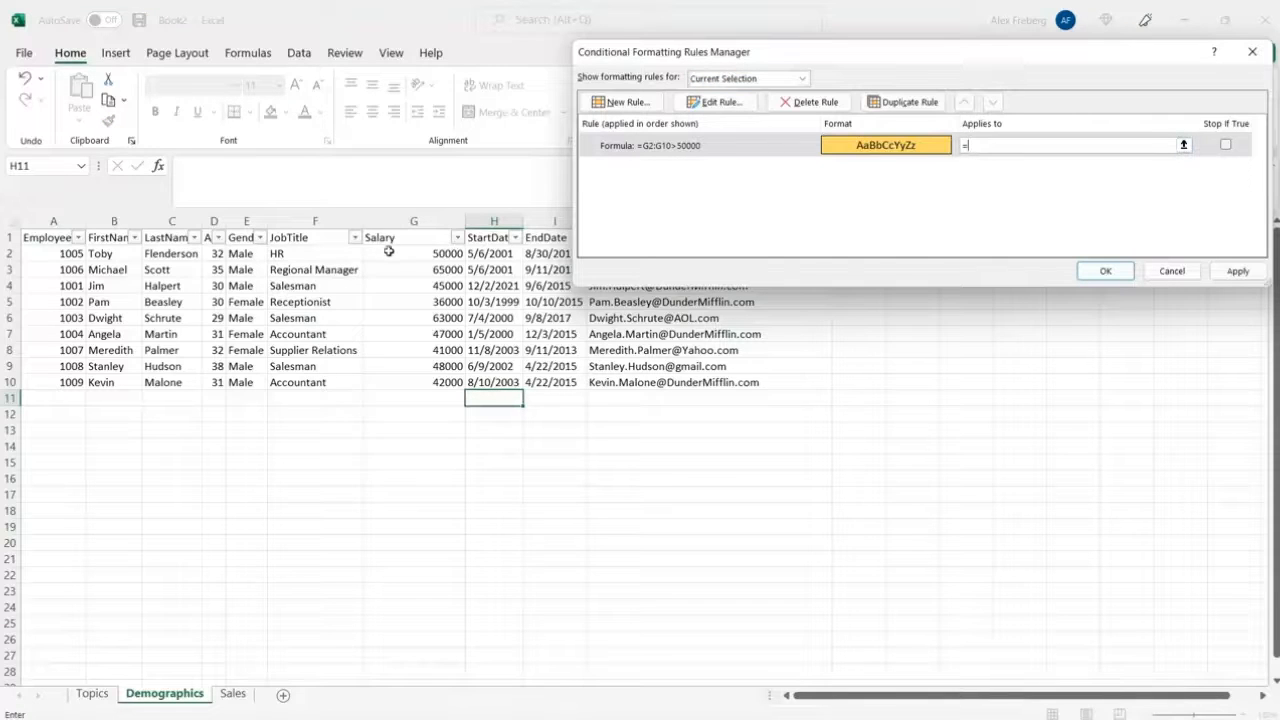
pyautogui.moveTo(388, 251); pyautogui.dragTo(397, 385)
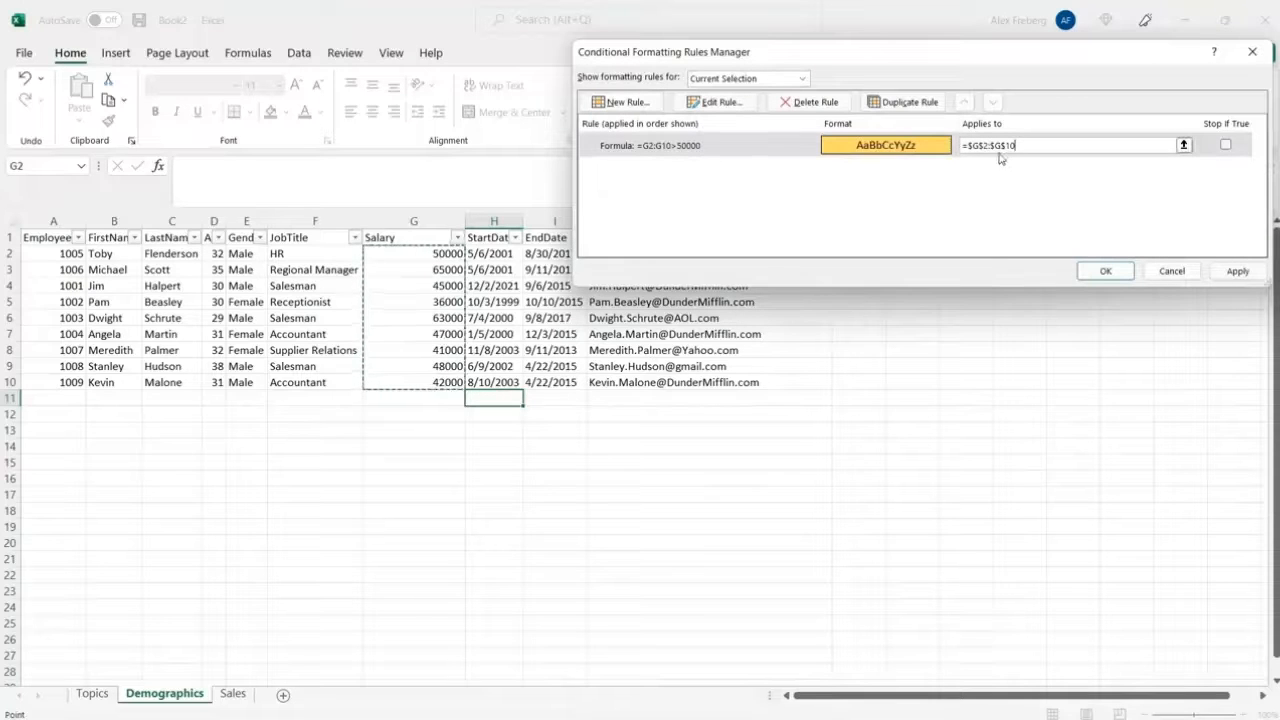
pyautogui.click(1234, 272)
pyautogui.click(1106, 271)
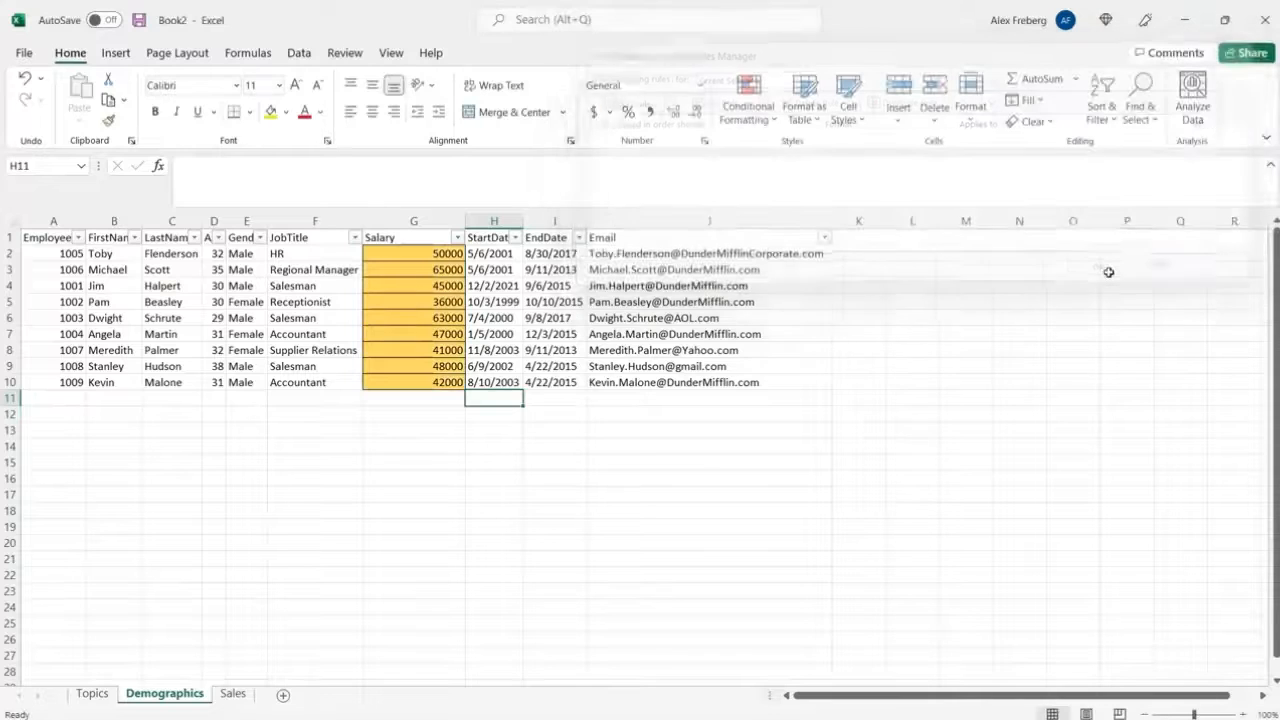
# Edit the Salary rule and replace the reference before >50000 in its formula with the Salary cells $G$2:$G$10
pyautogui.click(430, 284)
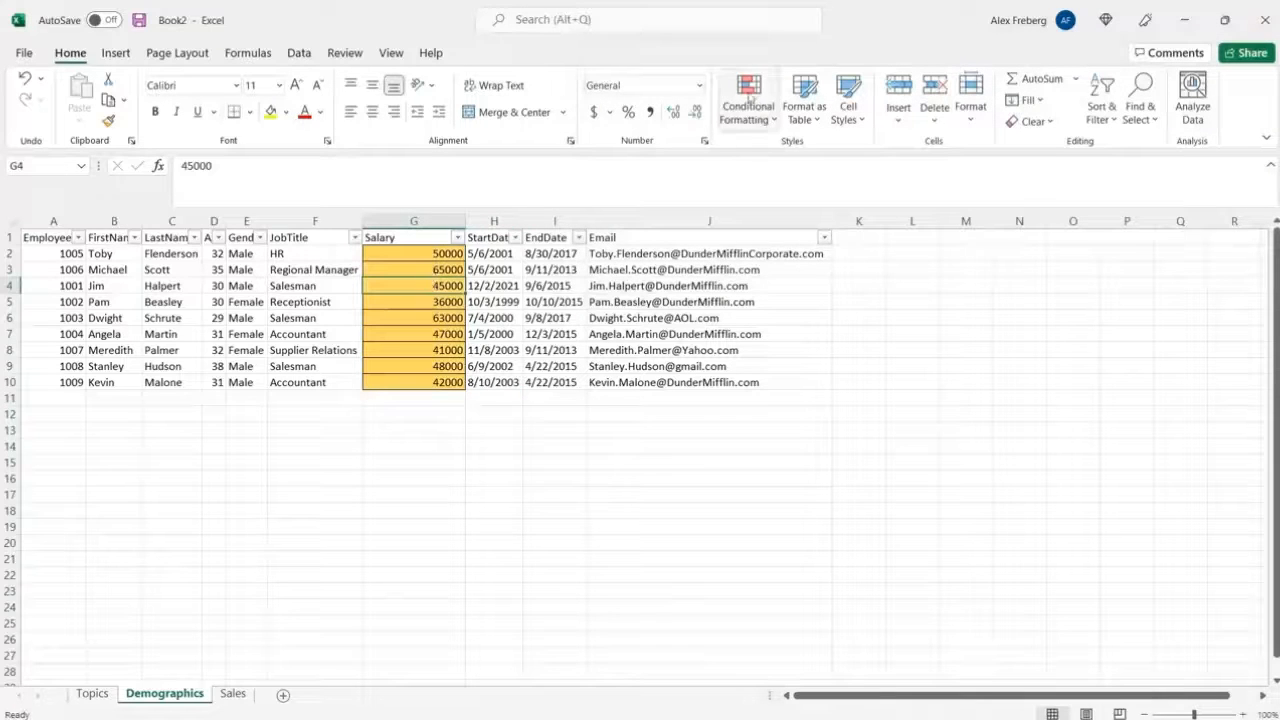
pyautogui.click(752, 102)
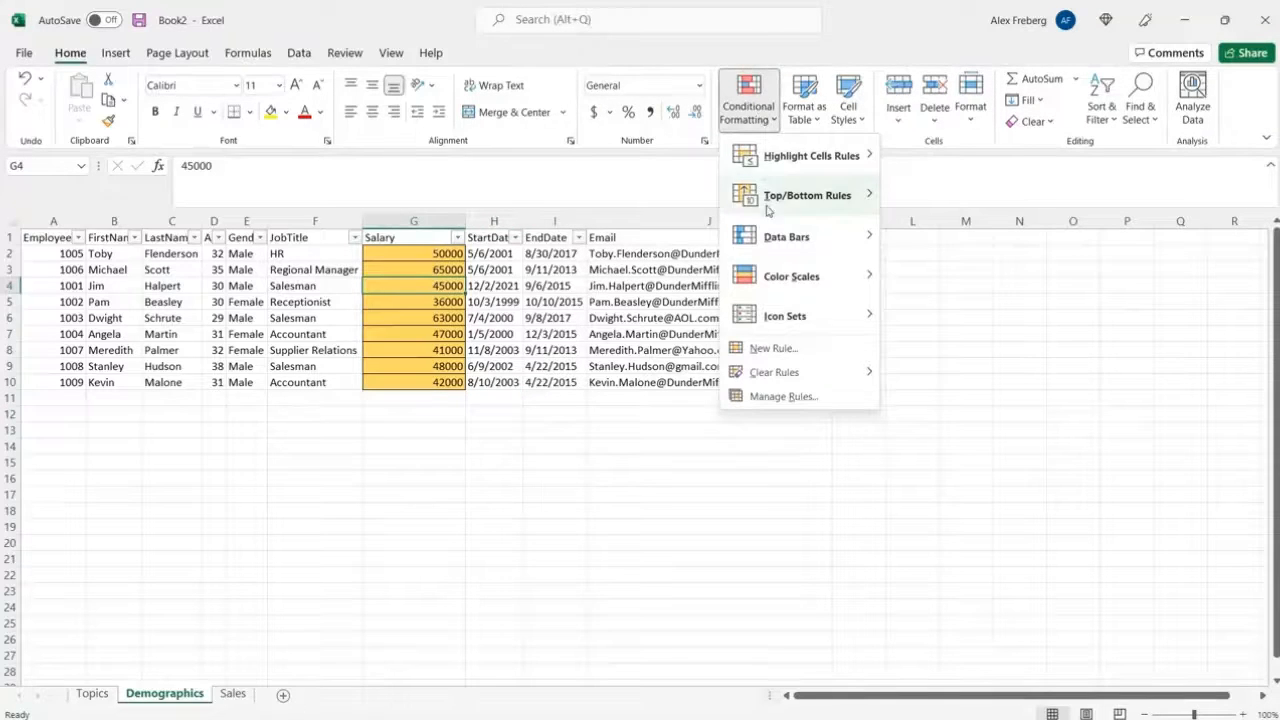
pyautogui.click(813, 399)
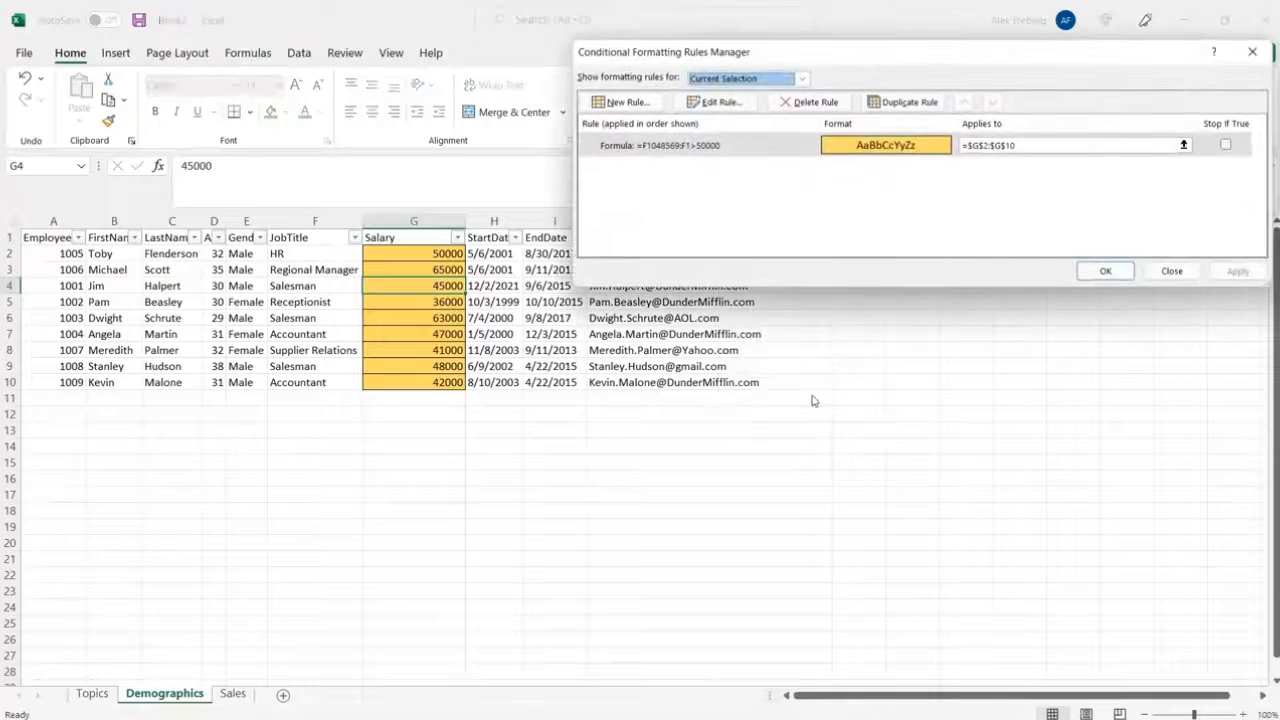
pyautogui.doubleClick(668, 151)
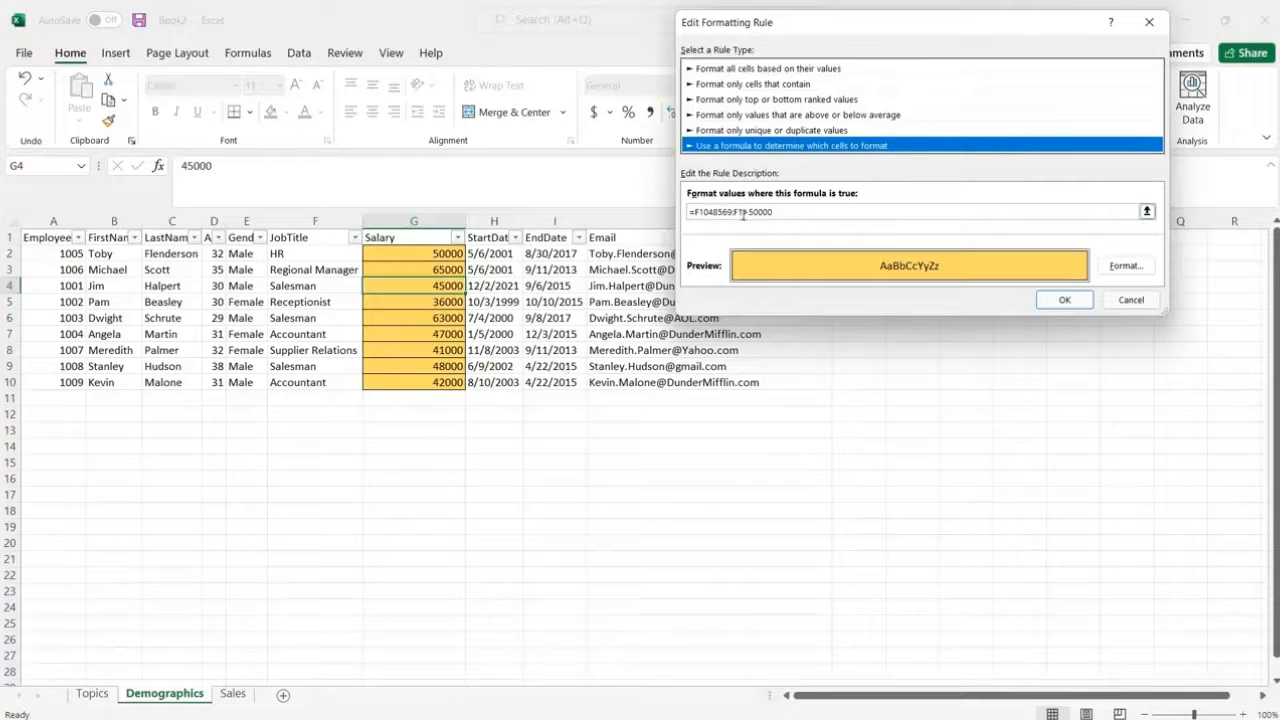
pyautogui.moveTo(743, 213); pyautogui.dragTo(695, 214)
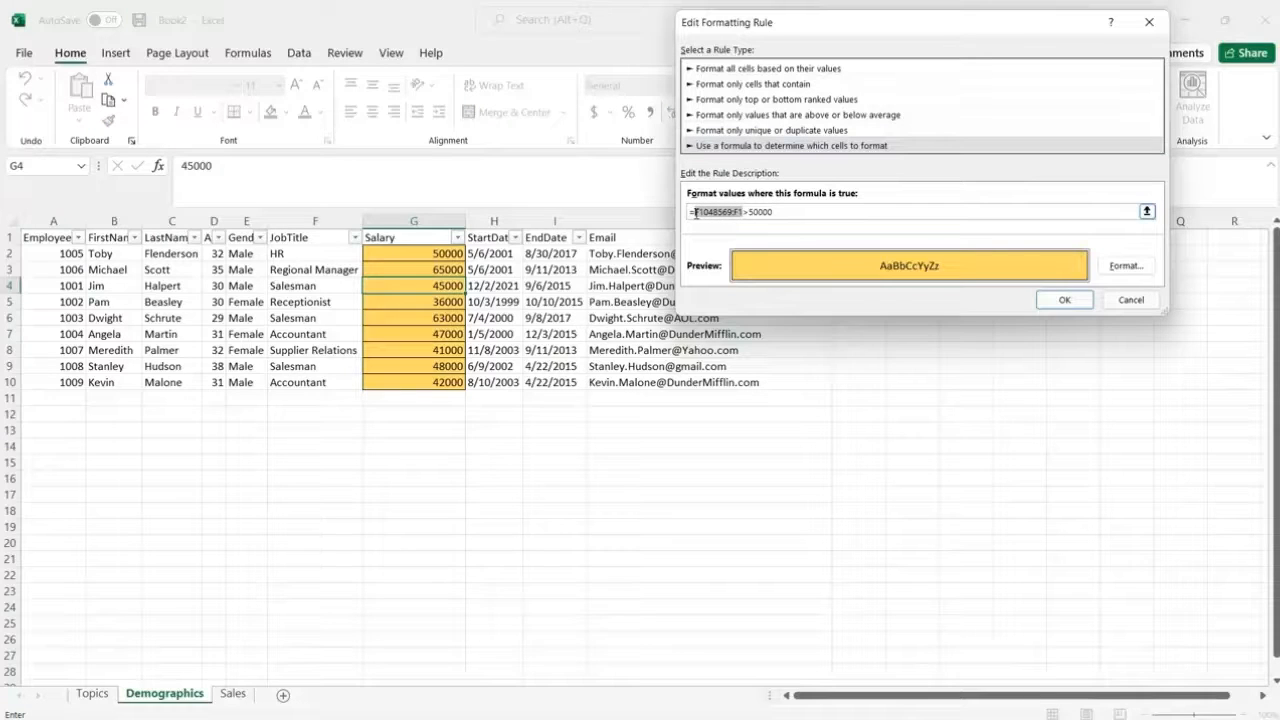
pyautogui.press('BackSpace')
pyautogui.click(432, 257)
pyautogui.moveTo(430, 354); pyautogui.dragTo(432, 385)
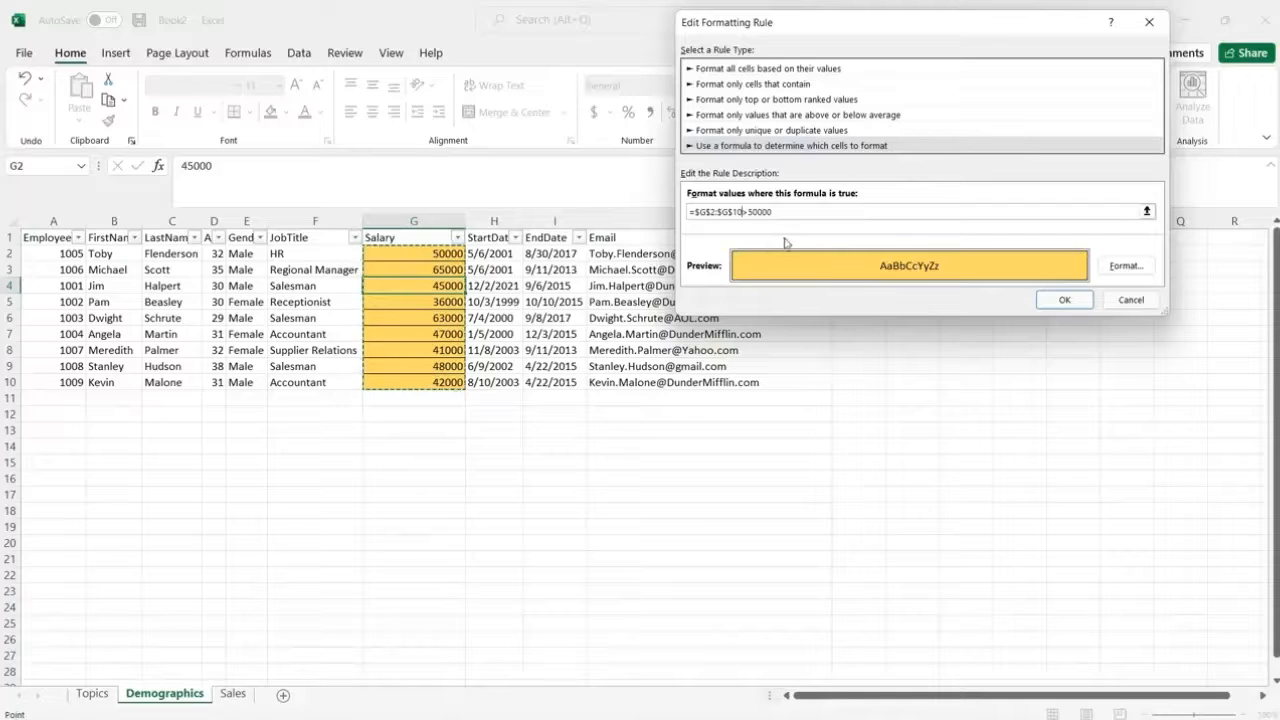
# Remove the dollar signs from the Salary rule's formula so it reads =G2:G10>50000, and accept the edited rule
pyautogui.click(733, 212)
pyautogui.press('BackSpace')
pyautogui.click(711, 213)
pyautogui.press('BackSpace')
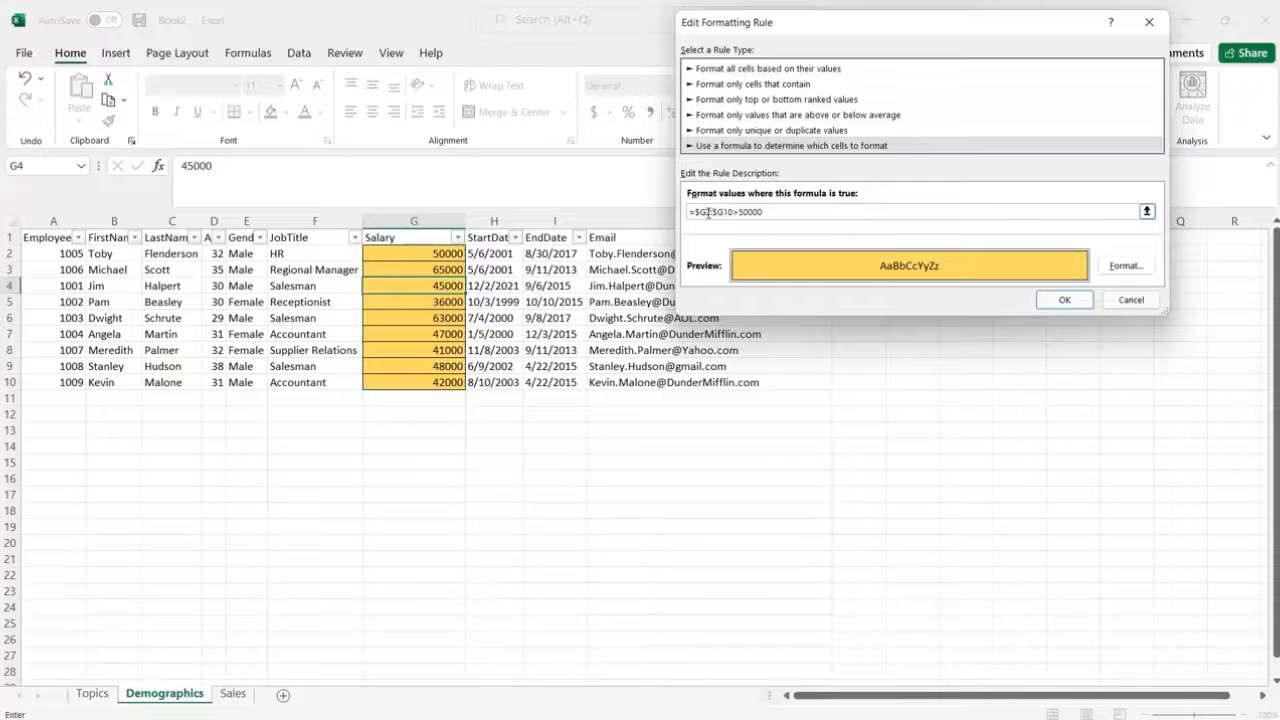
pyautogui.click(699, 212)
pyautogui.press('BackSpace')
pyautogui.click(713, 212)
pyautogui.press('BackSpace')
pyautogui.click(1064, 300)
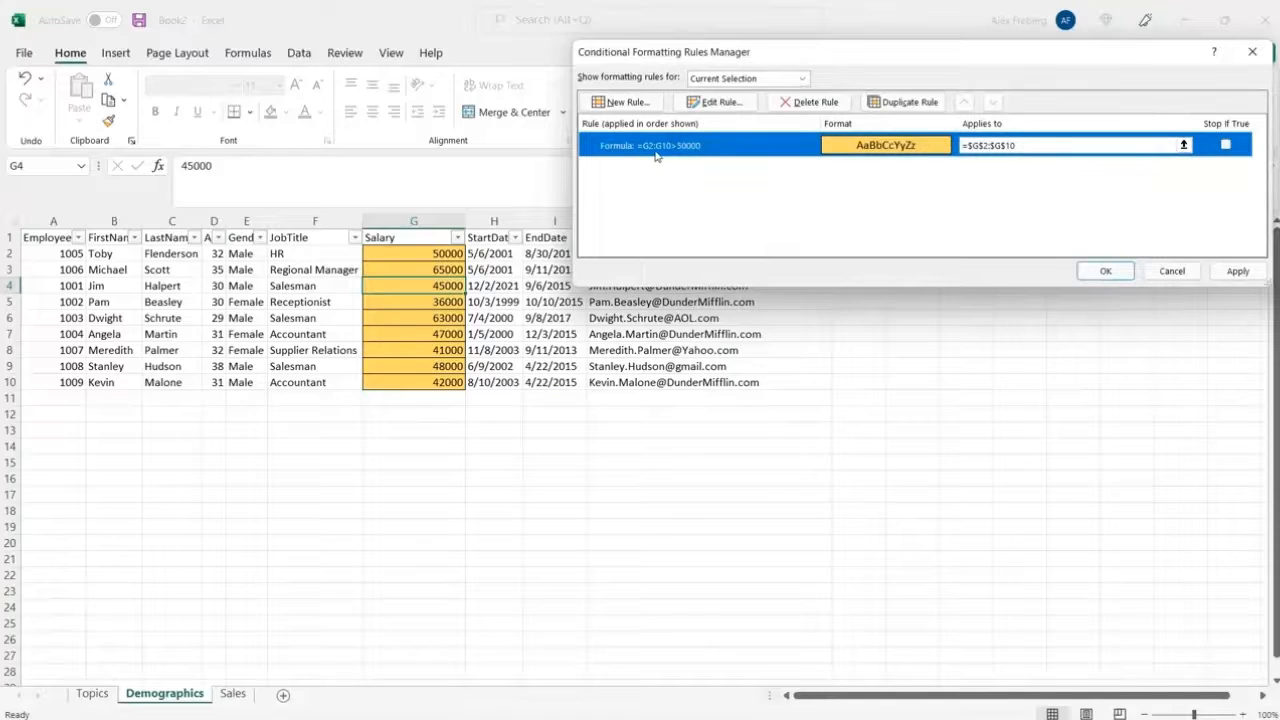
# Keep $G$2:$G$10 as the rule's range and apply the corrected Salary rule to the worksheet
pyautogui.click(1020, 145)
pyautogui.click(1018, 145)
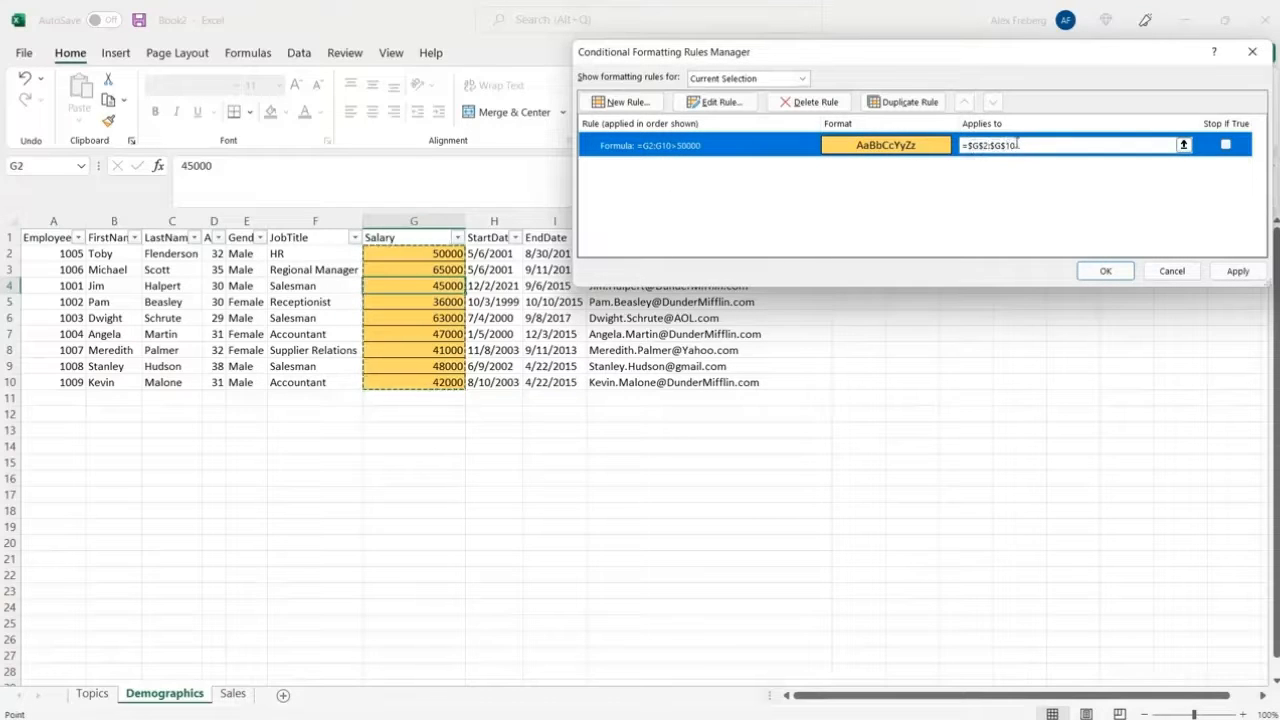
pyautogui.click(1232, 271)
pyautogui.click(1110, 273)
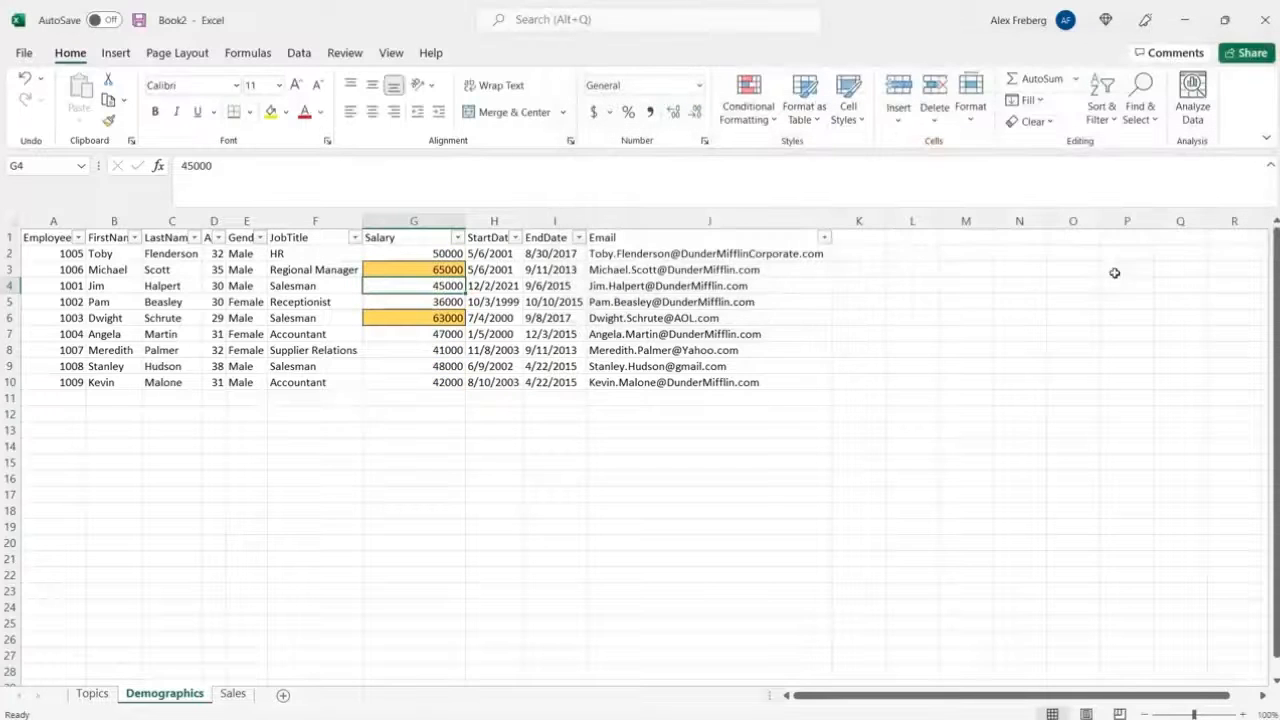
pyautogui.click(441, 271)
pyautogui.click(428, 316)
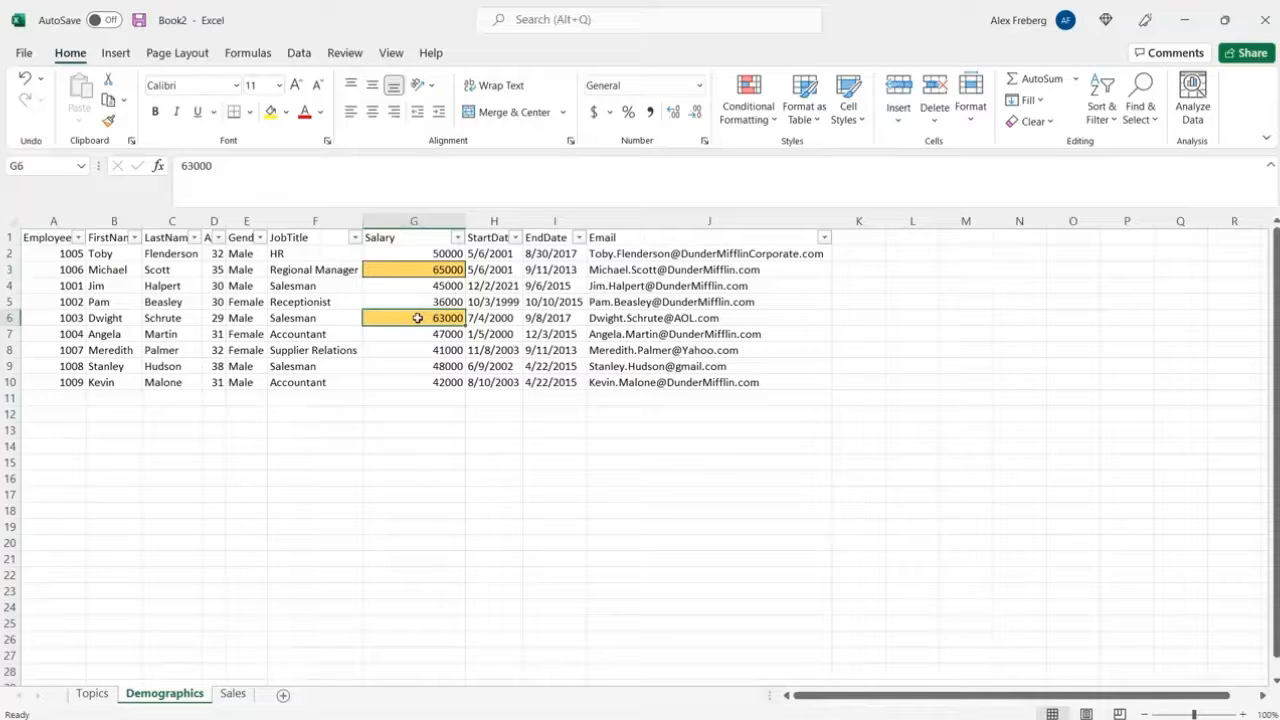
pyautogui.click(417, 284)
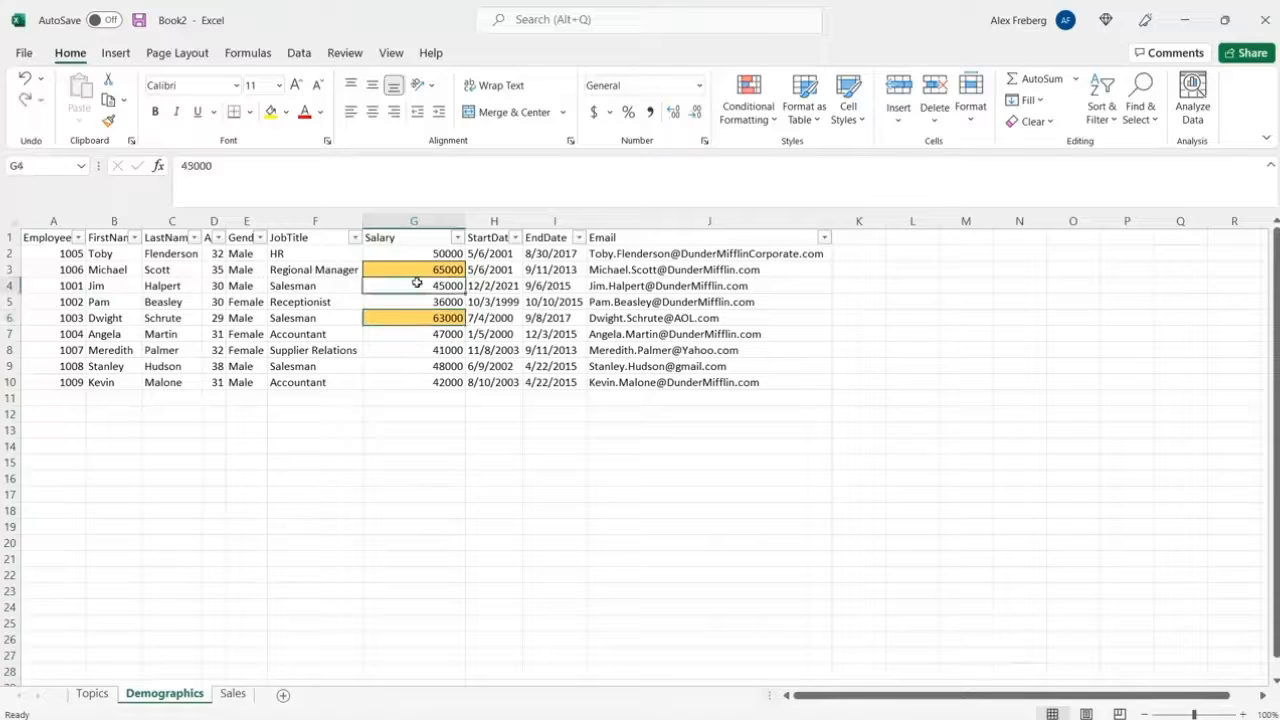
# Start a new conditional formatting rule for the age cells D2:D10 that uses a formula to determine which cells to format
pyautogui.click(215, 254)
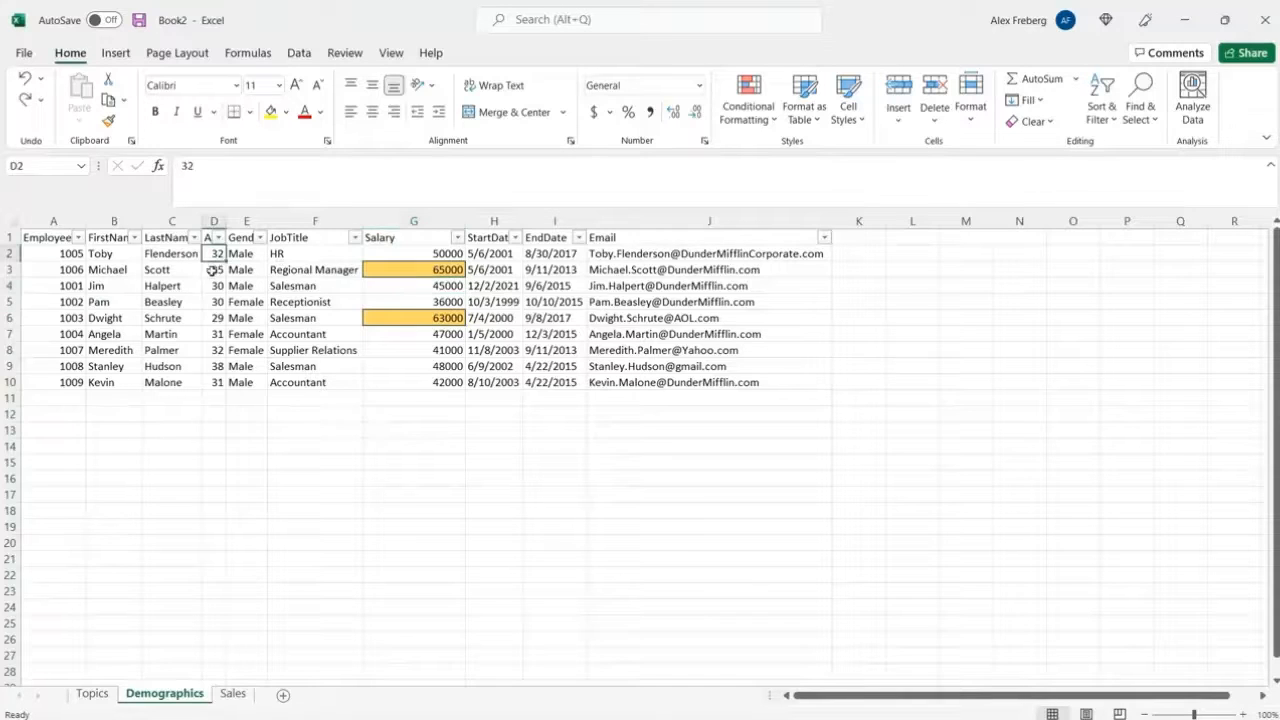
pyautogui.keyDown('shift'); pyautogui.click(215, 381); pyautogui.keyUp('shift')
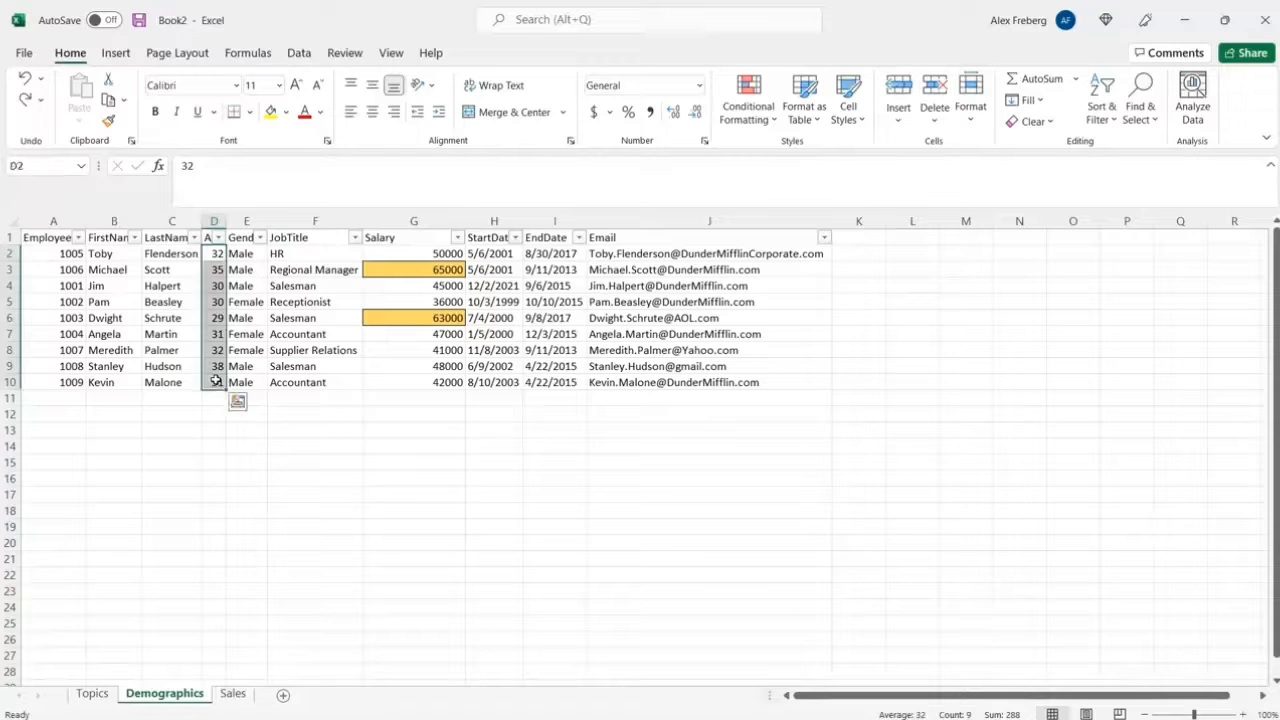
pyautogui.click(748, 110)
pyautogui.click(812, 347)
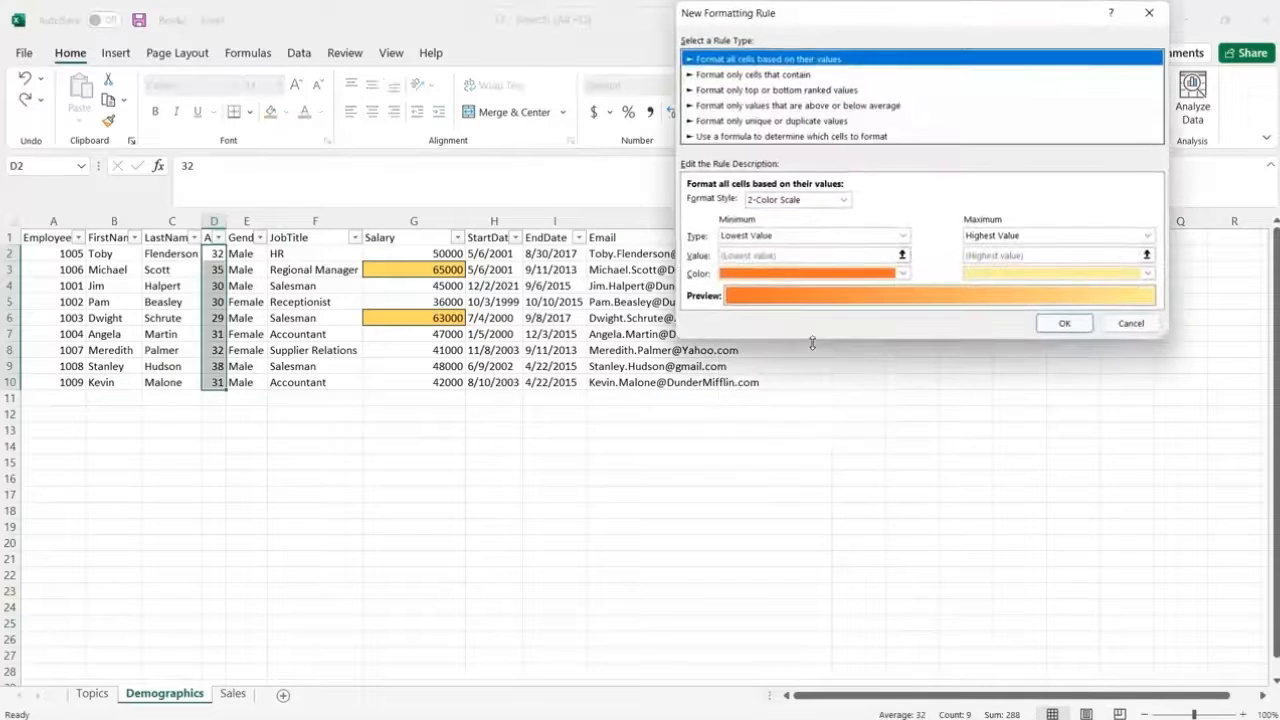
pyautogui.click(808, 137)
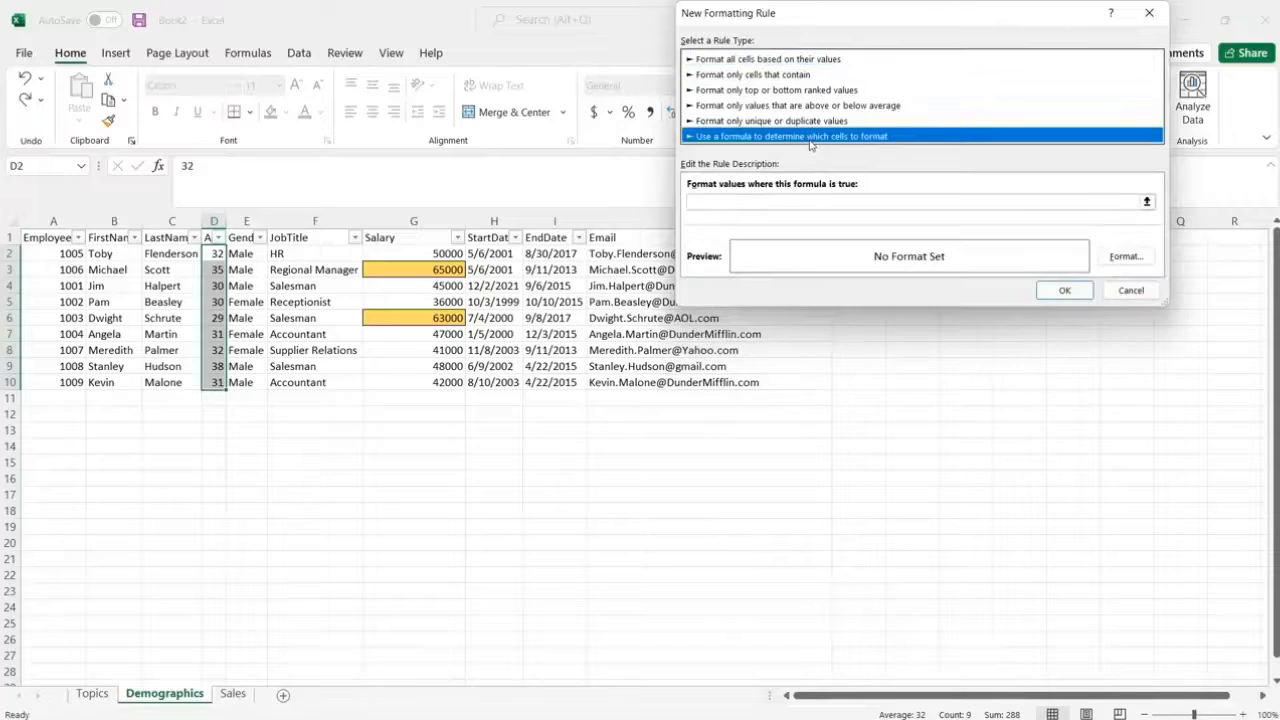
# Enter =D2:D10>30 as the rule formula from the age cells, with the dollar signs removed to make the references relative
pyautogui.click(768, 203)
pyautogui.write('=')
pyautogui.click(215, 253)
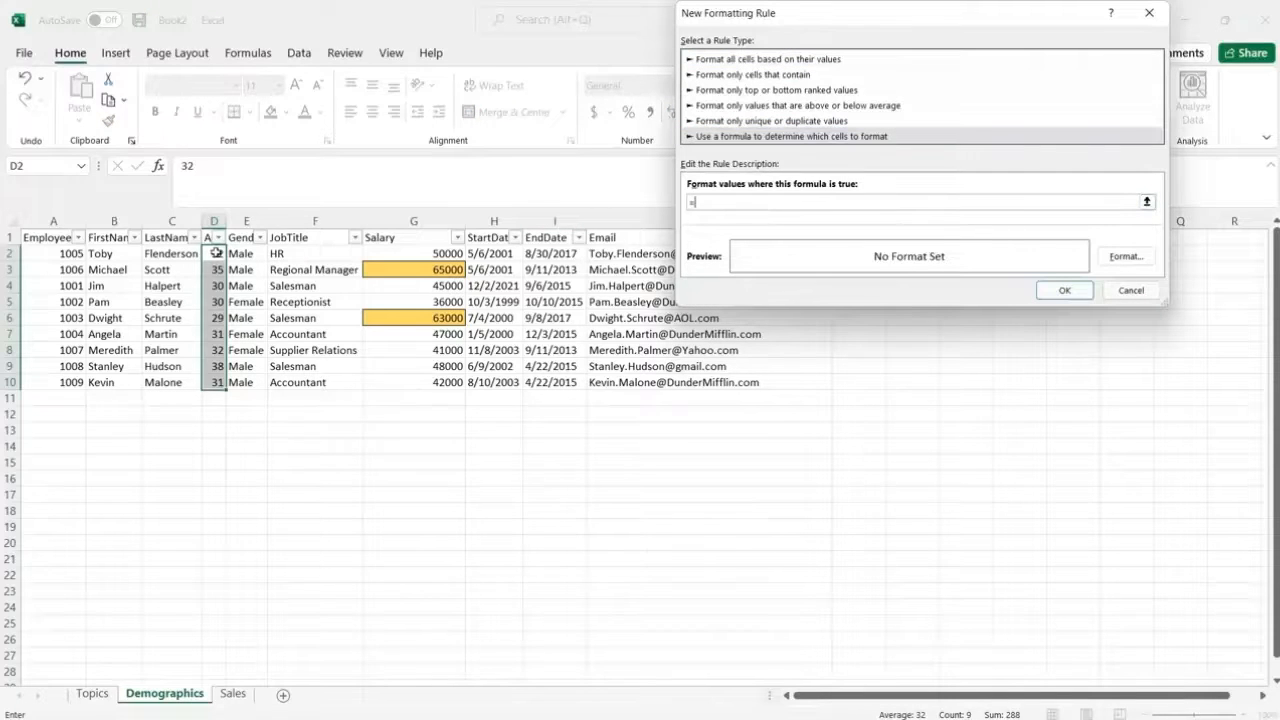
pyautogui.keyDown('shift'); pyautogui.click(214, 382); pyautogui.keyUp('shift')
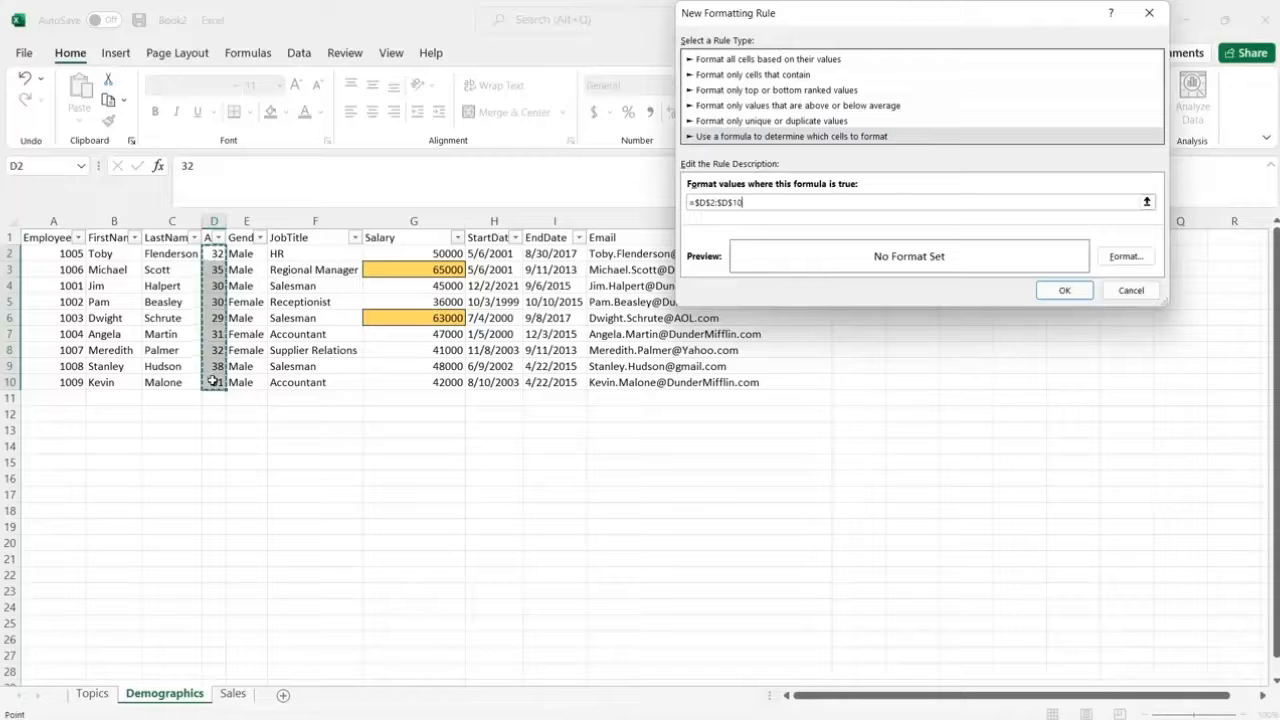
pyautogui.click(709, 202)
pyautogui.press('BackSpace')
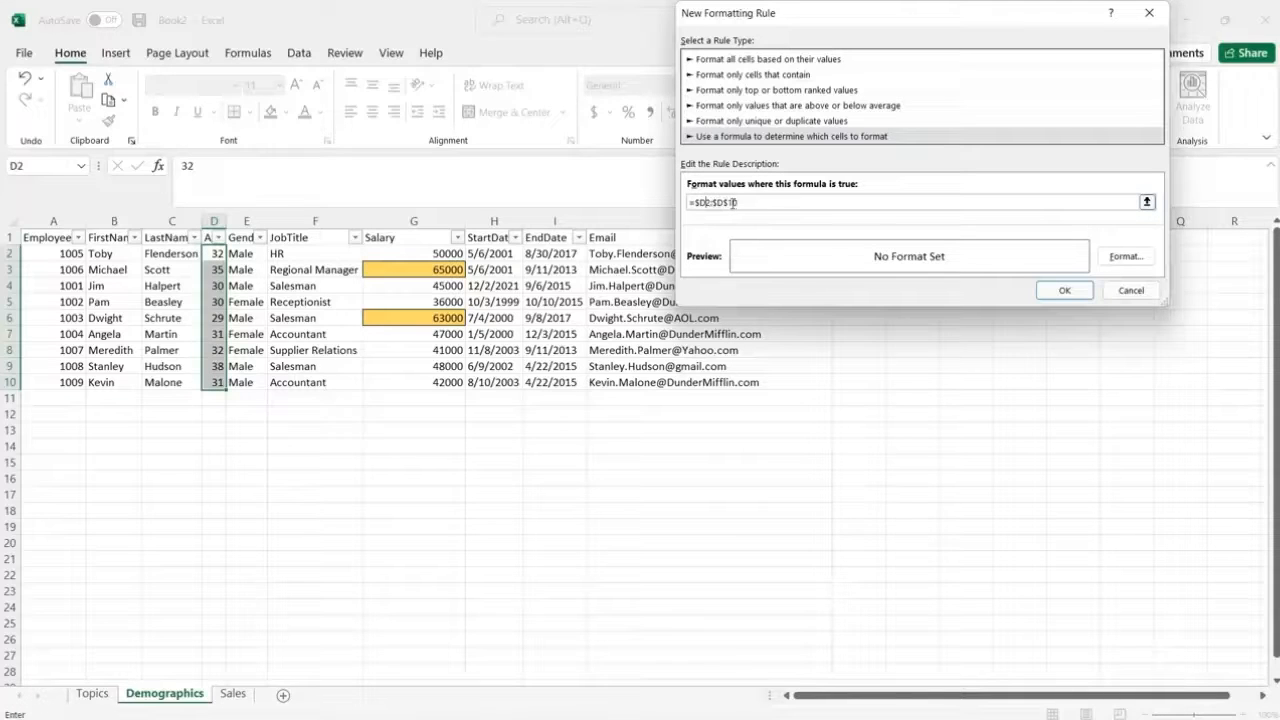
pyautogui.click(718, 203)
pyautogui.press('BackSpace')
pyautogui.click(697, 203)
pyautogui.press('BackSpace')
pyautogui.click(820, 203)
pyautogui.write('>30')
# Give the age rule a light green background fill and create the rule
pyautogui.click(1124, 256)
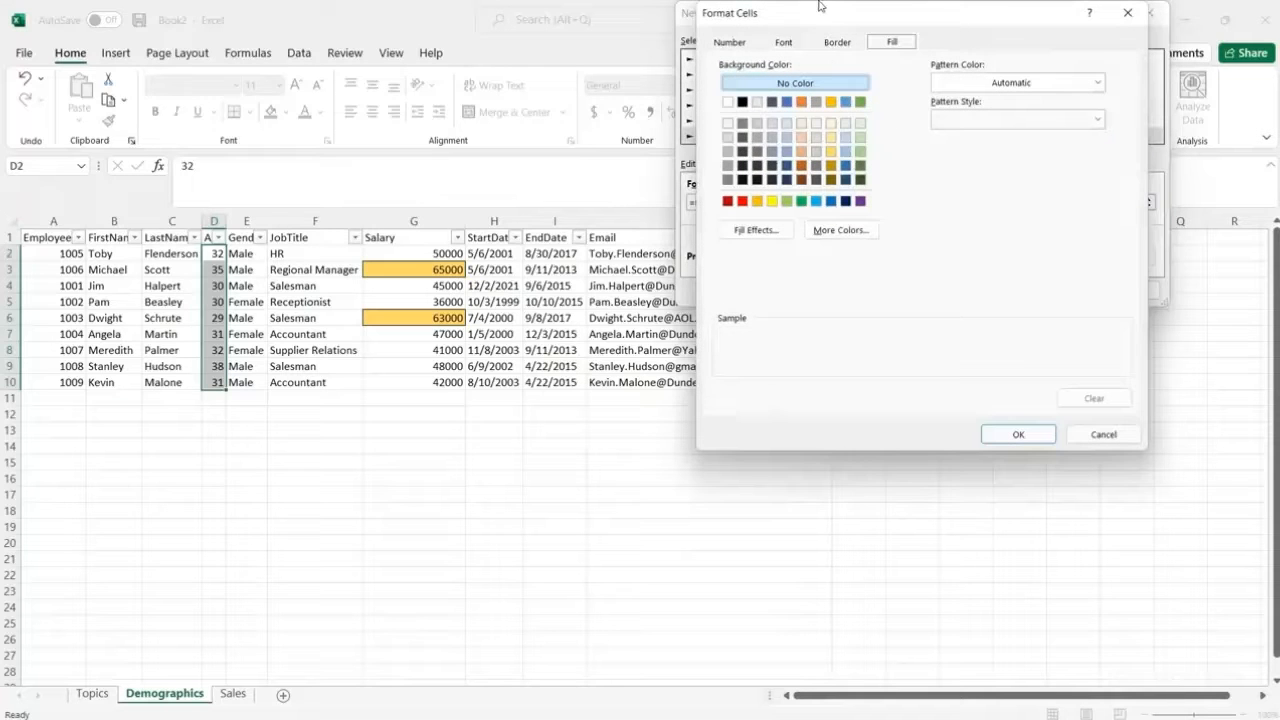
pyautogui.click(860, 151)
pyautogui.click(1016, 434)
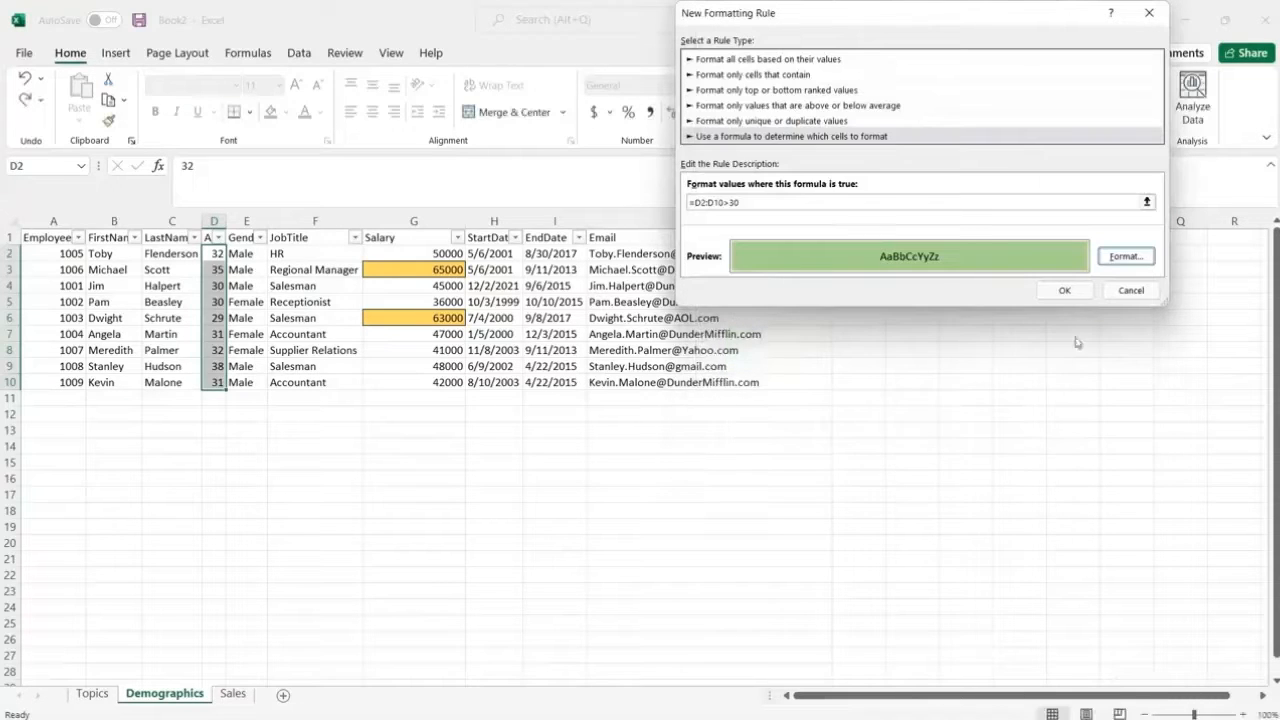
pyautogui.click(1064, 290)
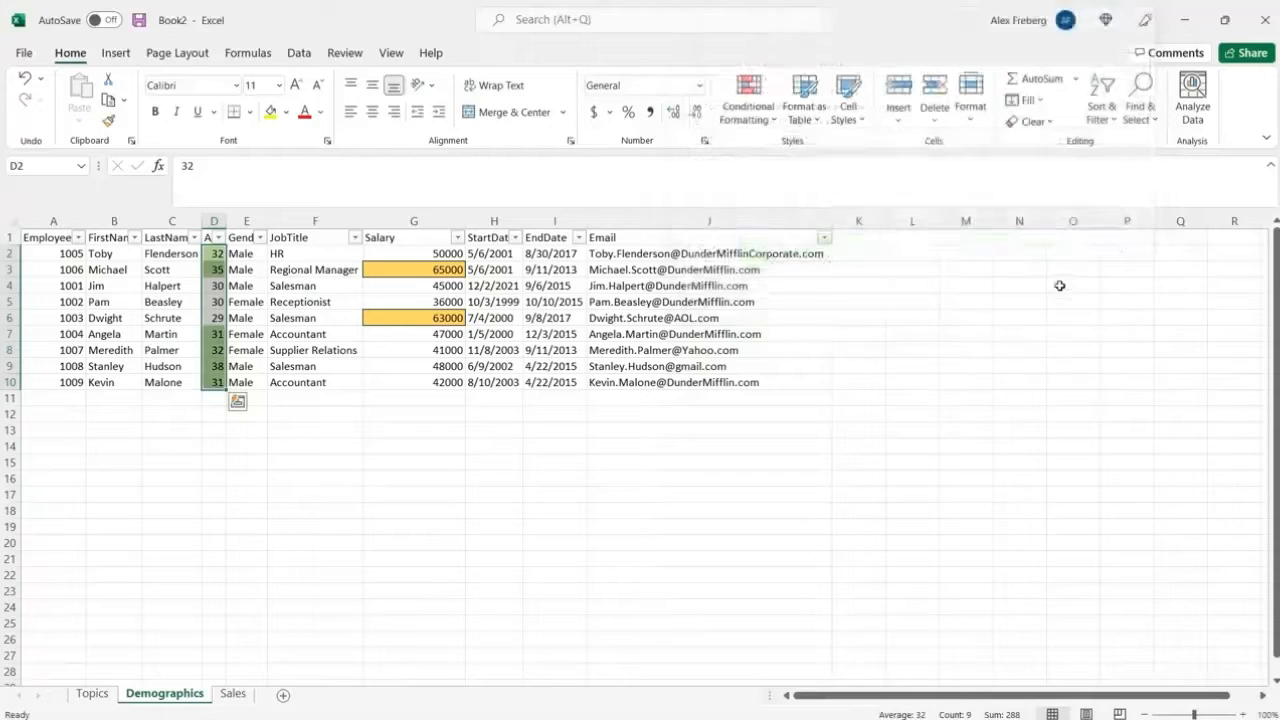
# Open the conditional formatting rules manager from an age cell and show the rules for this worksheet
pyautogui.click(302, 384)
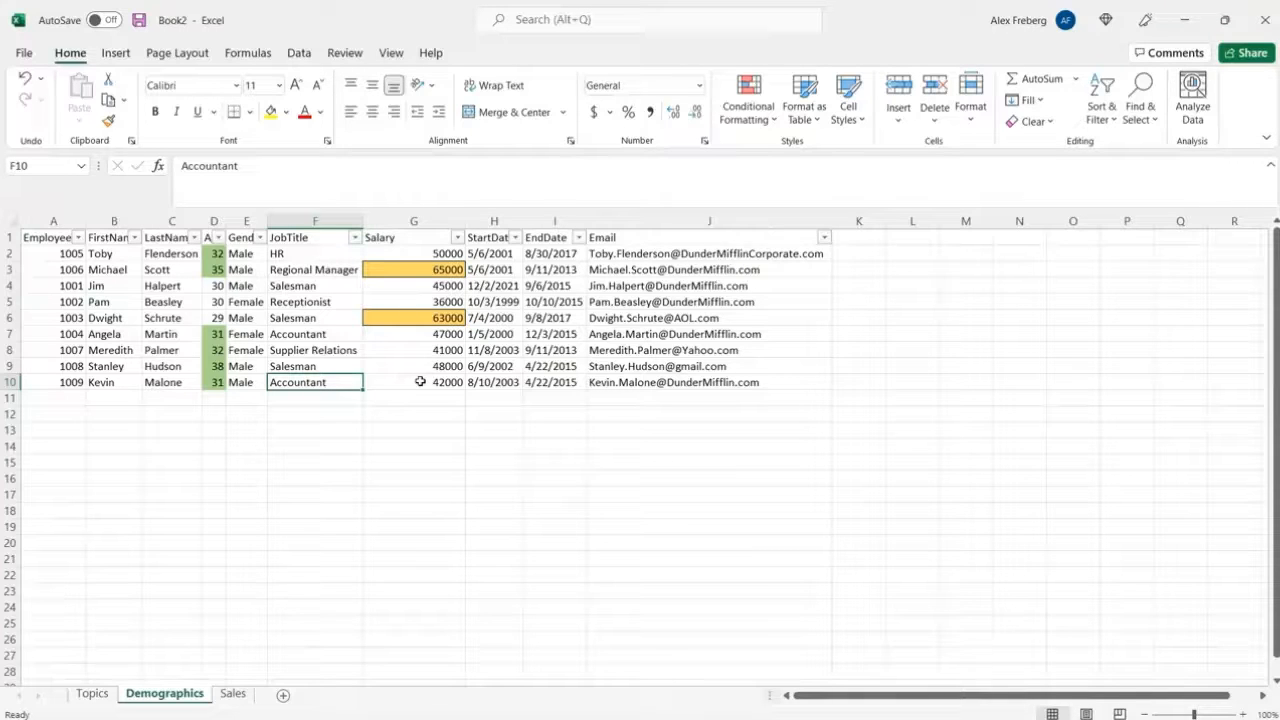
pyautogui.click(216, 318)
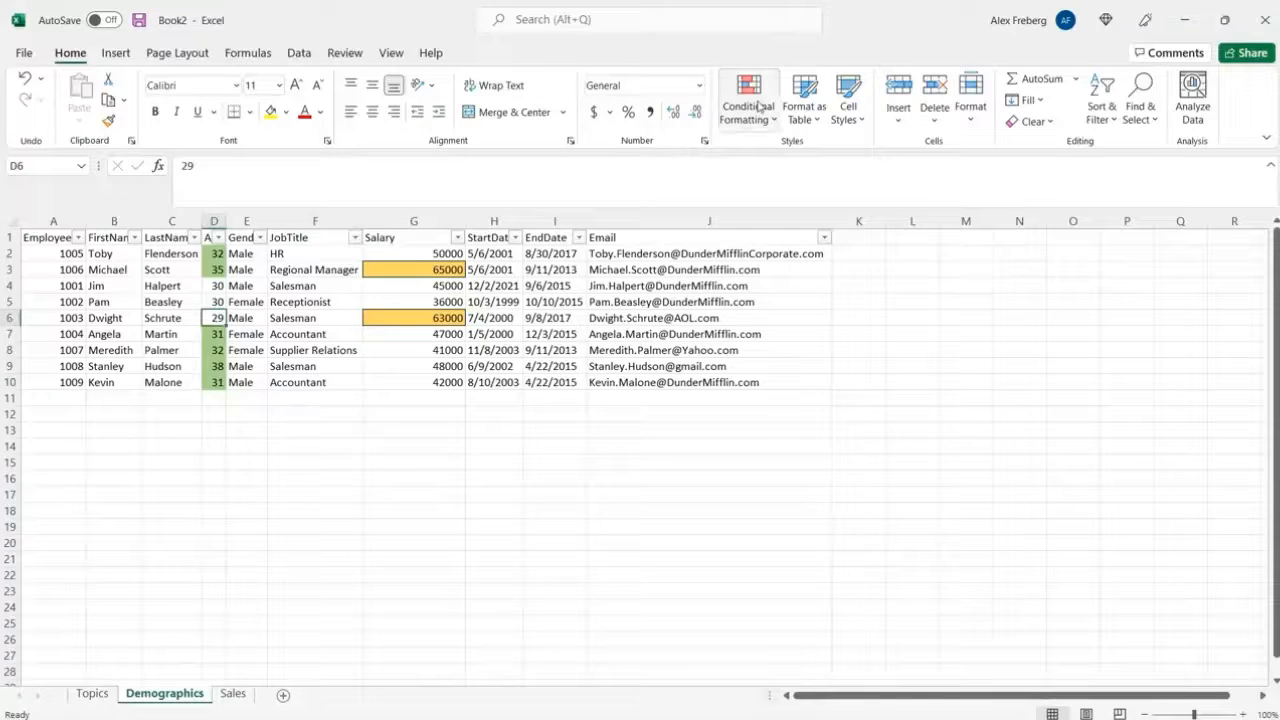
pyautogui.click(760, 105)
pyautogui.click(816, 398)
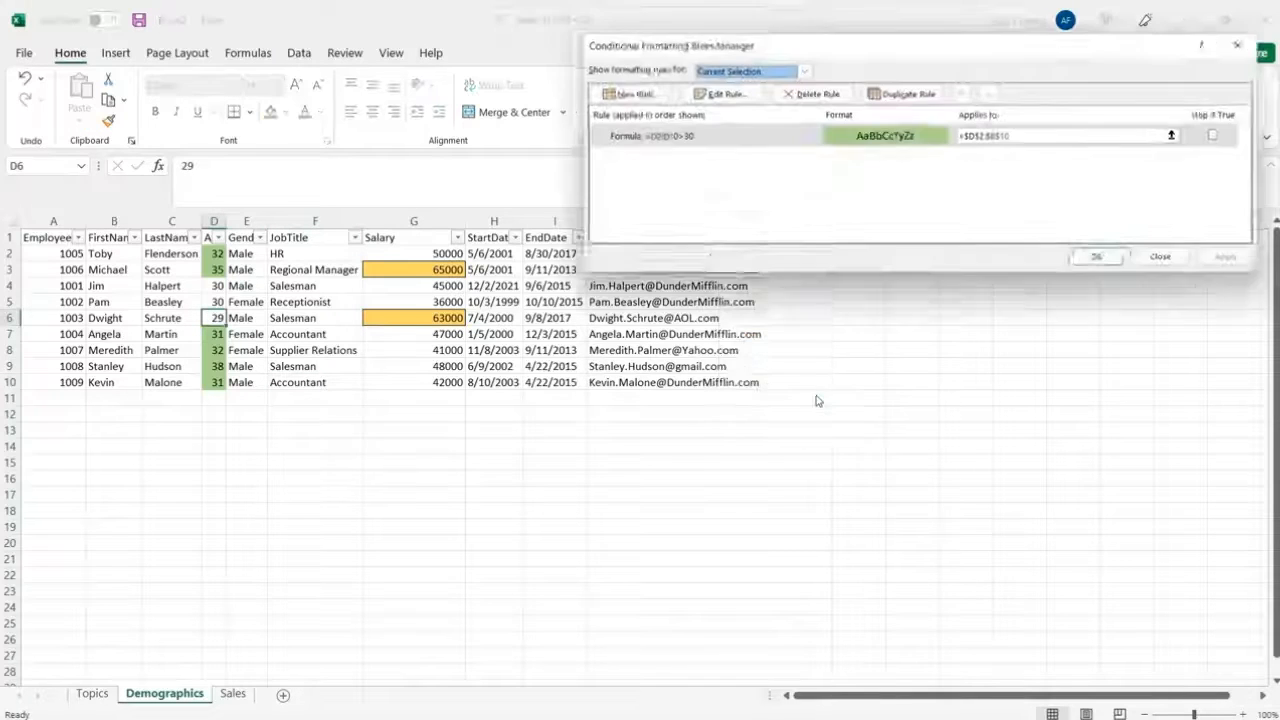
pyautogui.click(802, 69)
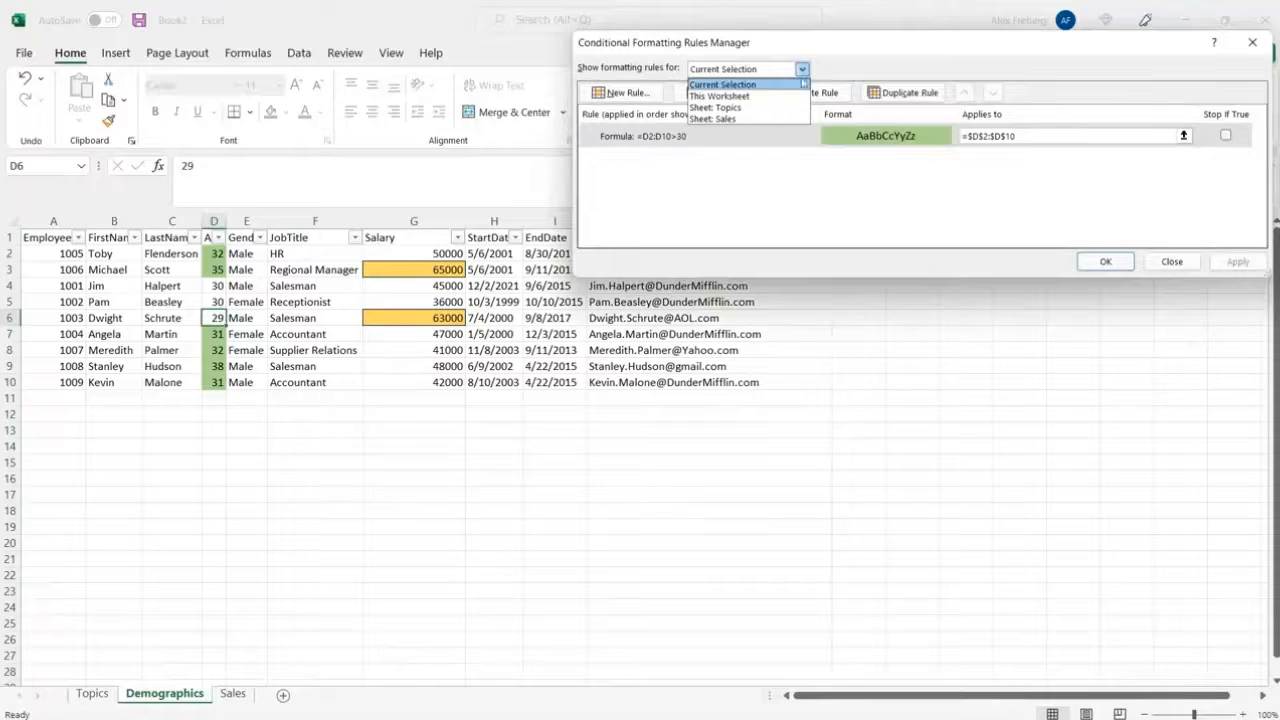
pyautogui.click(793, 97)
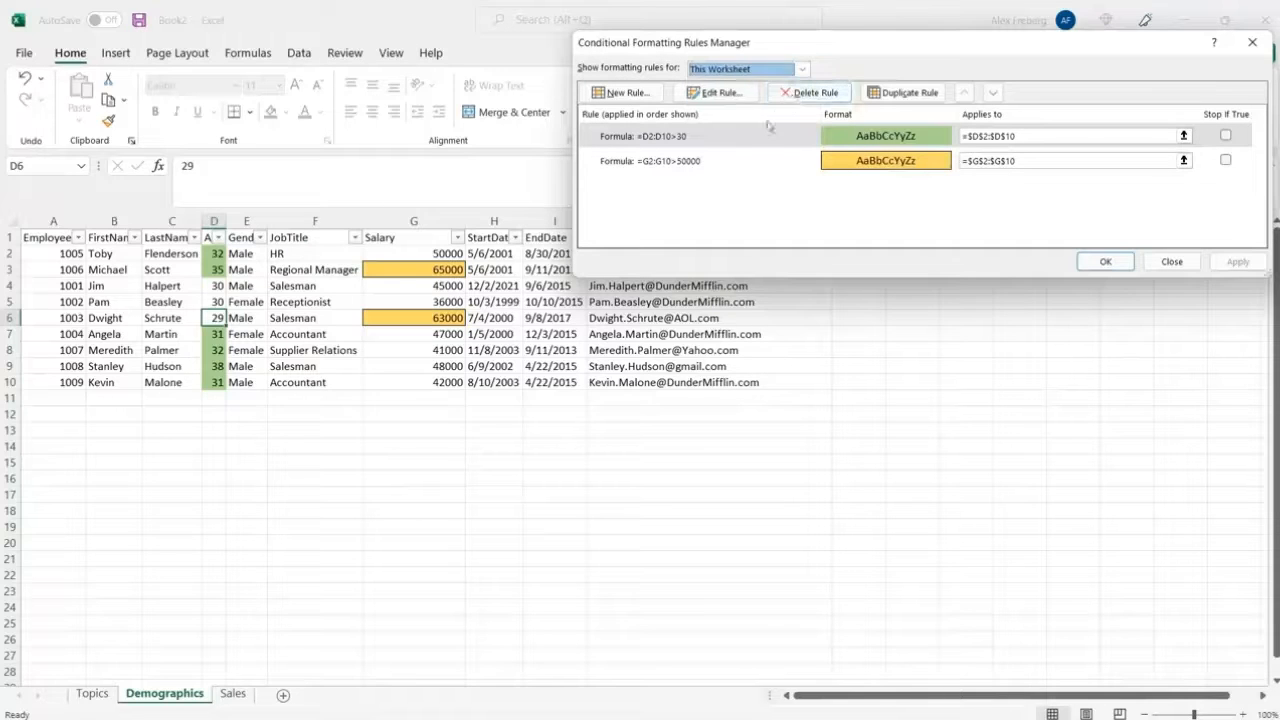
# Delete the green =D2:D10>30 age rule, apply the change, and close the rules manager
pyautogui.click(721, 160)
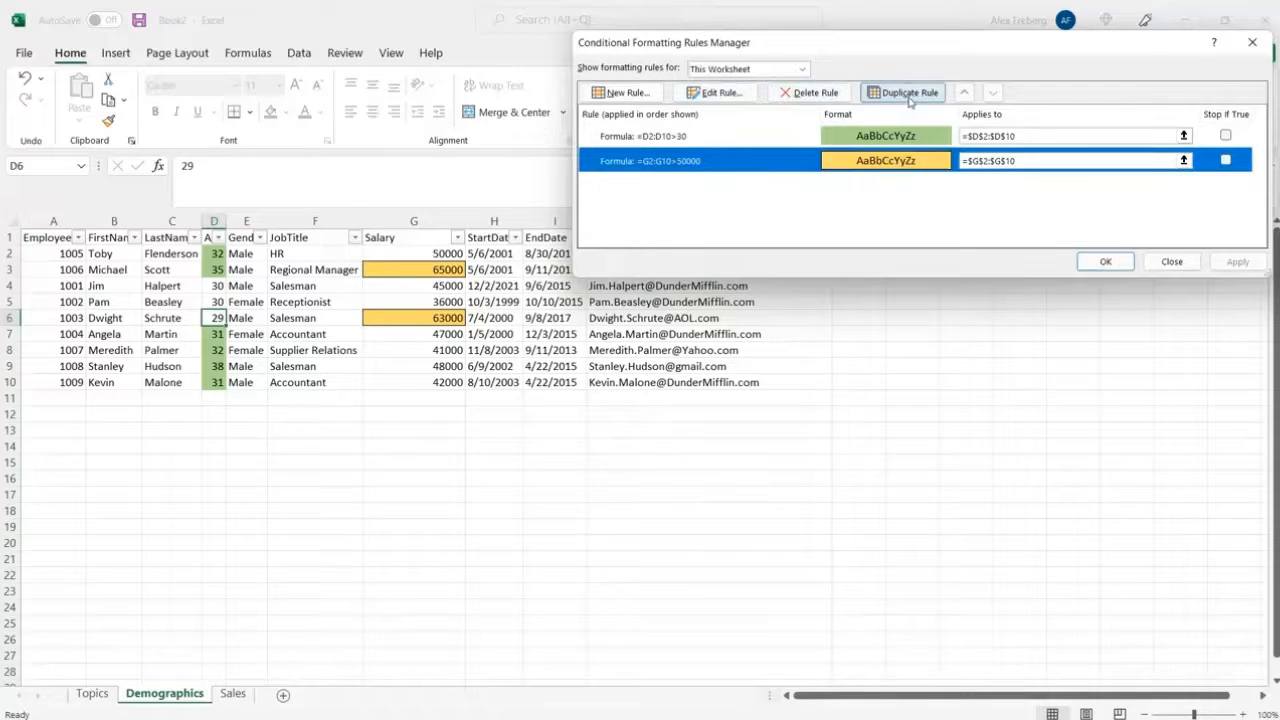
pyautogui.click(758, 137)
pyautogui.click(771, 170)
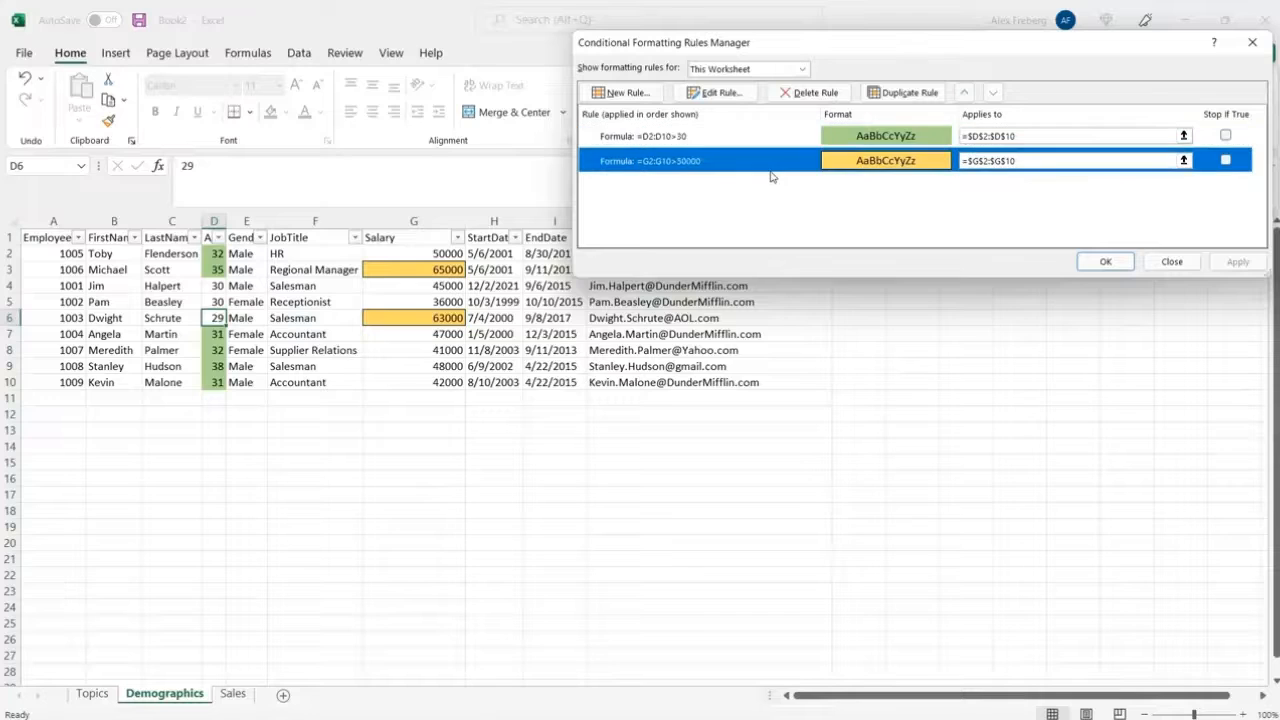
pyautogui.click(785, 150)
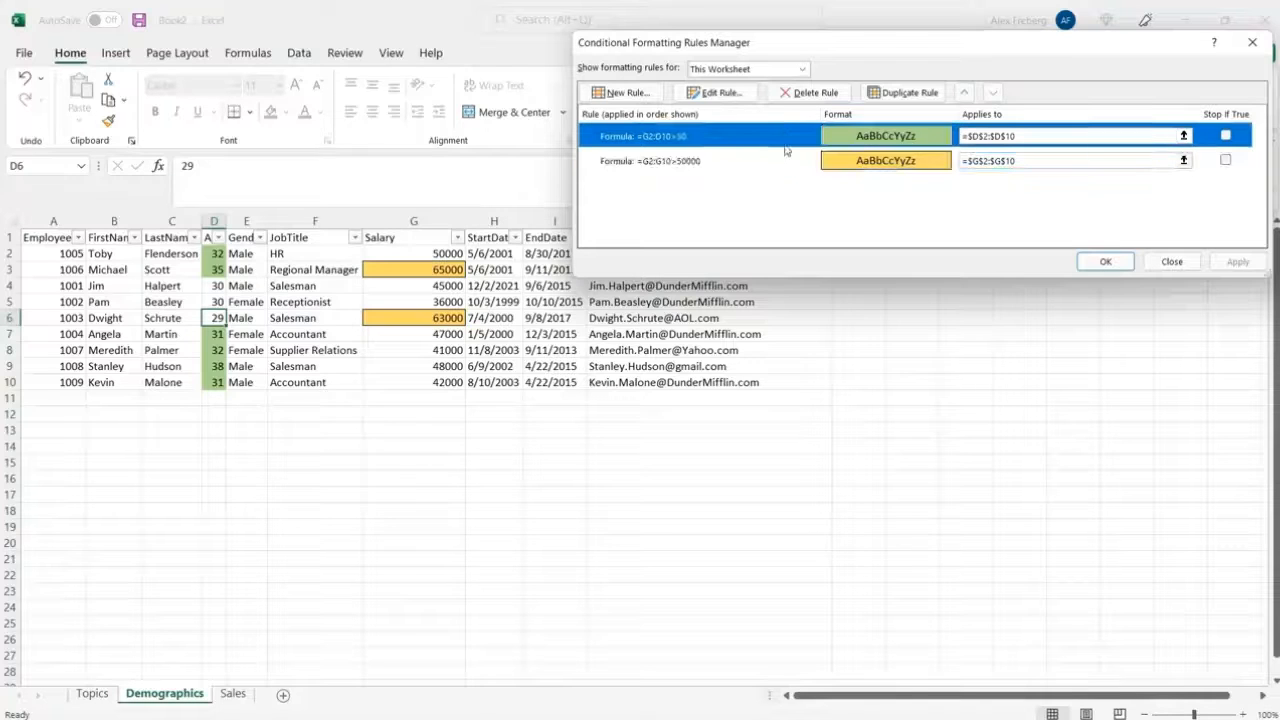
pyautogui.click(814, 93)
pyautogui.click(1238, 261)
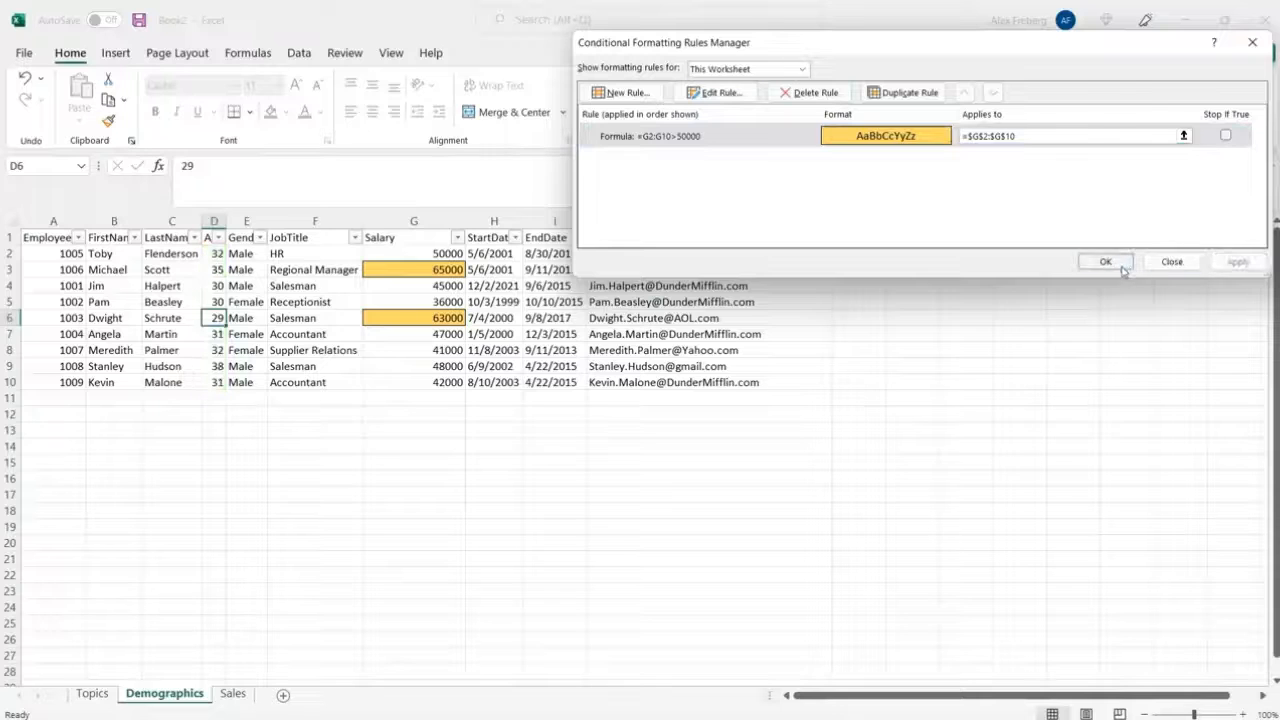
pyautogui.click(1128, 266)
pyautogui.click(620, 428)
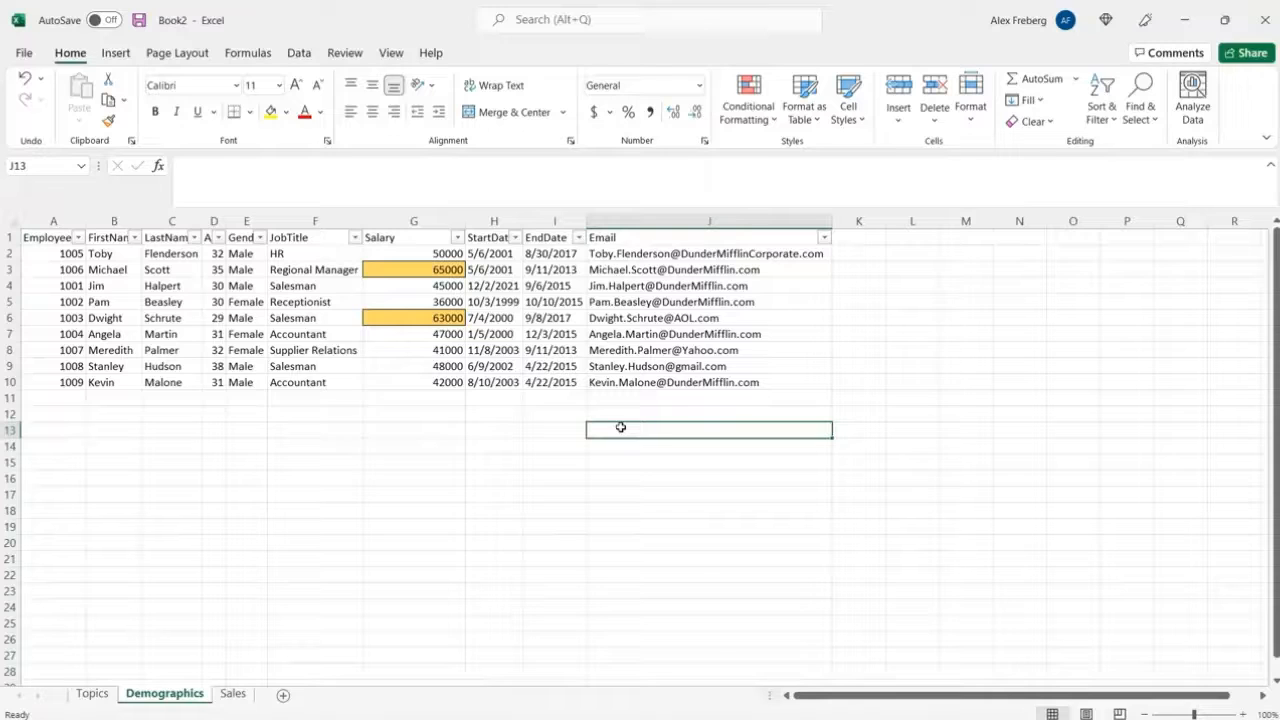
# Open the Salary column's filter options and look through the sorting choices and list of values
pyautogui.click(770, 121)
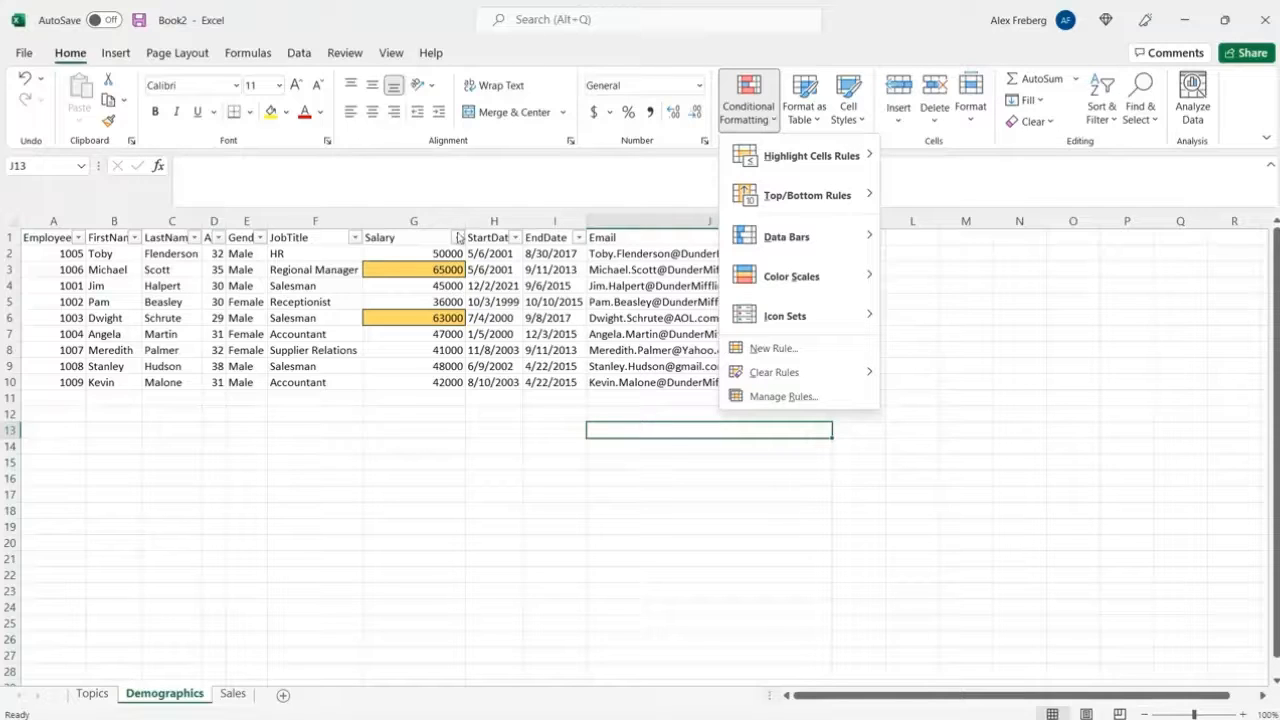
pyautogui.click(459, 237)
pyautogui.click(458, 238)
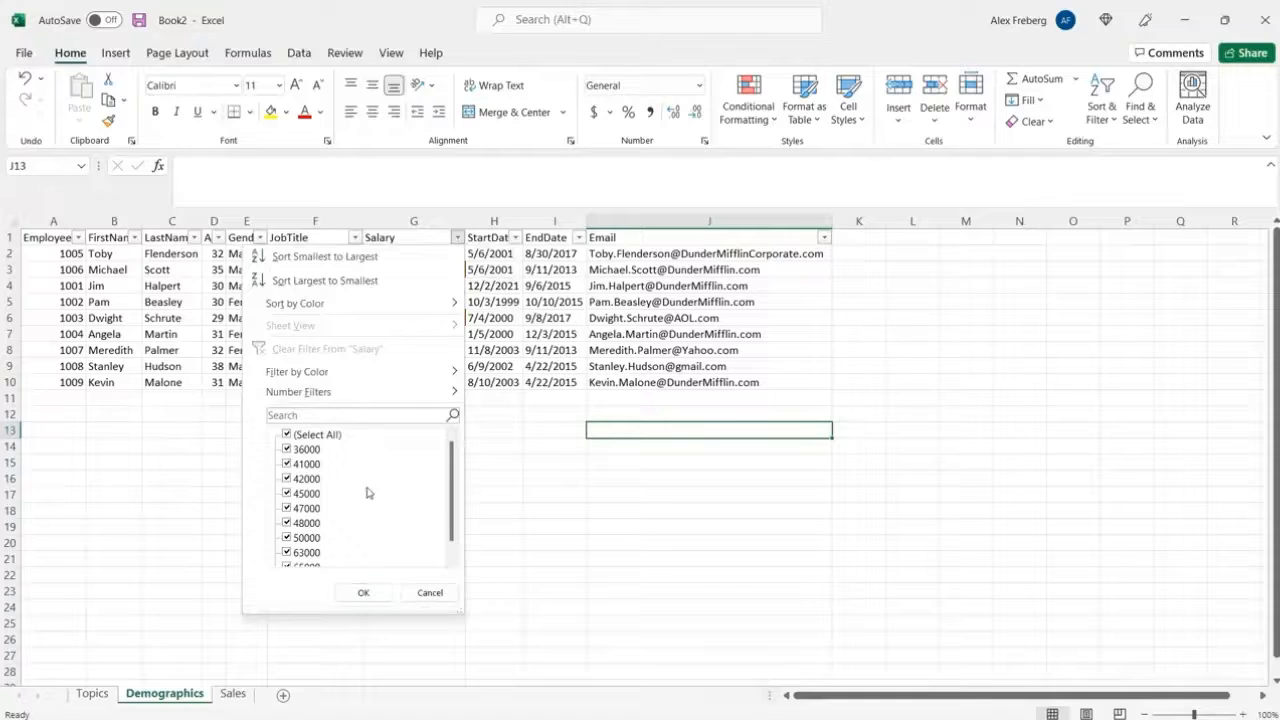
pyautogui.scroll(-1, 365, 520)
pyautogui.scroll(1, 365, 520)
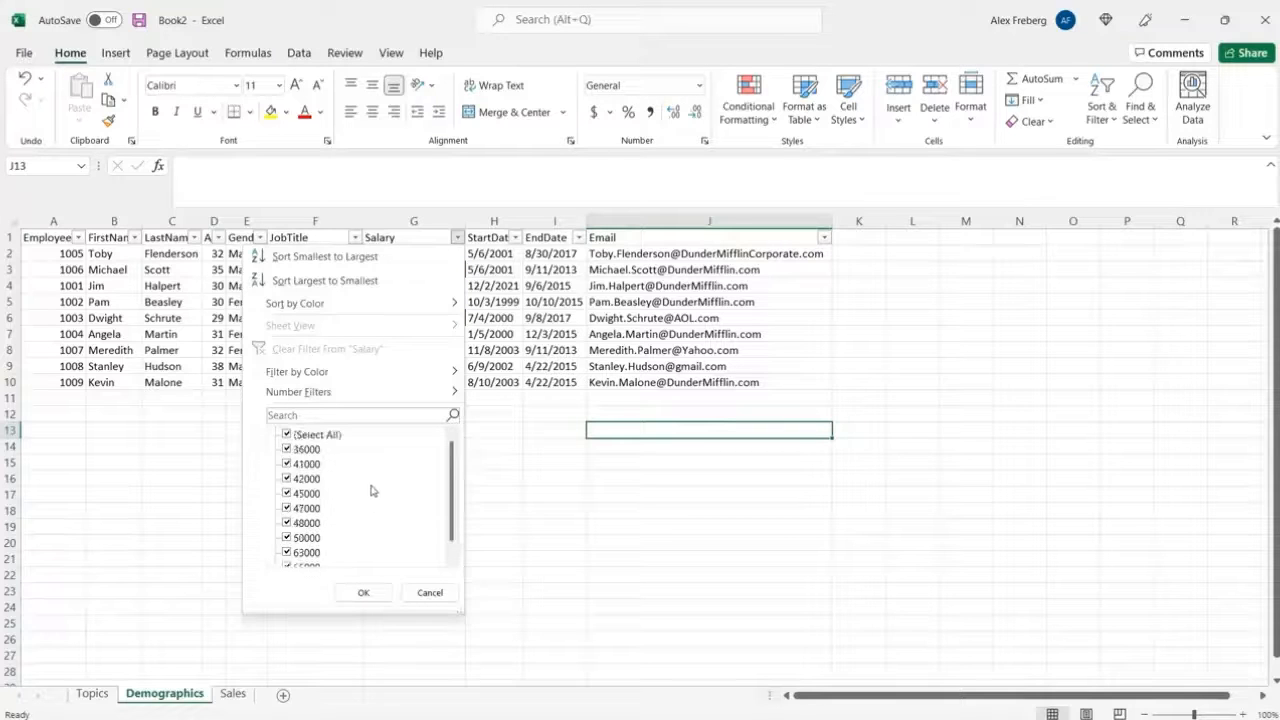